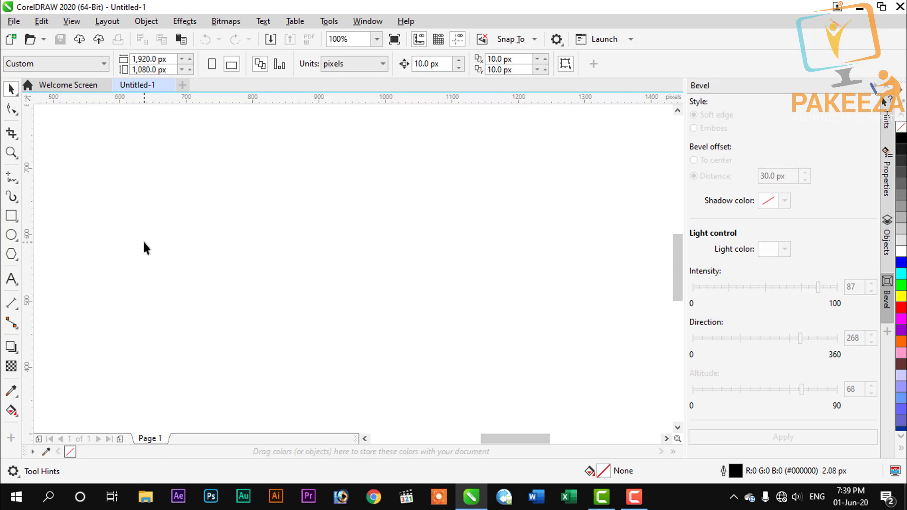
# Draw a rectangle about 1412 by 976 px on the page and move it near the page's centre.
pyautogui.scroll(-4, 143, 240)
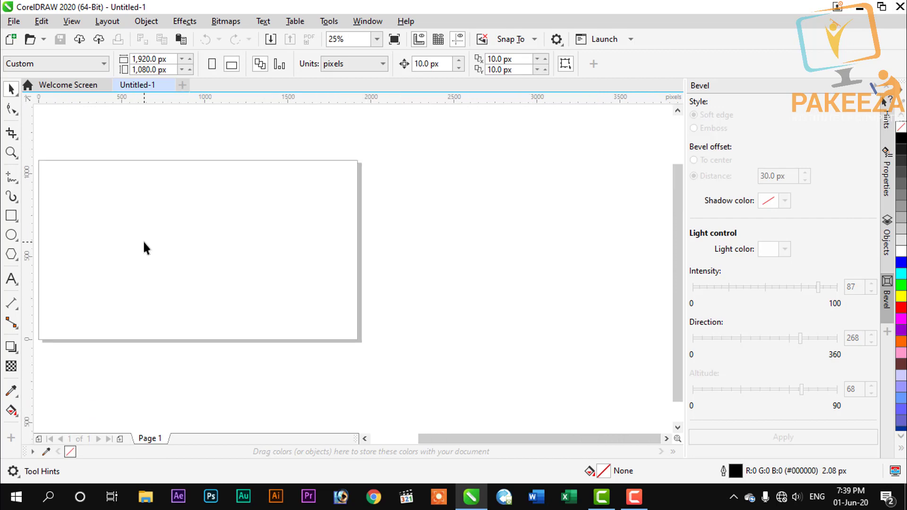
pyautogui.moveTo(559, 431); pyautogui.dragTo(528, 441)
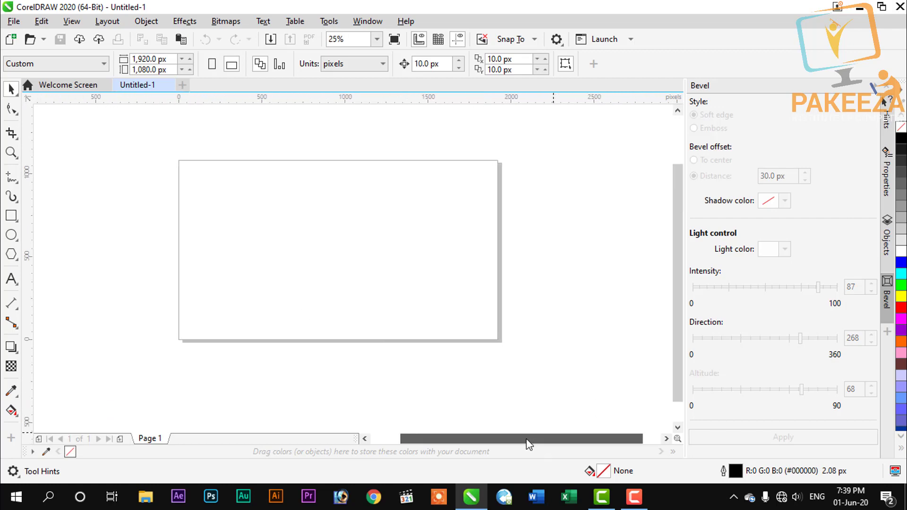
pyautogui.click(11, 215)
pyautogui.moveTo(184, 161)
pyautogui.mouseDown()
pyautogui.moveTo(403, 253)
pyautogui.moveTo(419, 324)
pyautogui.mouseUp()
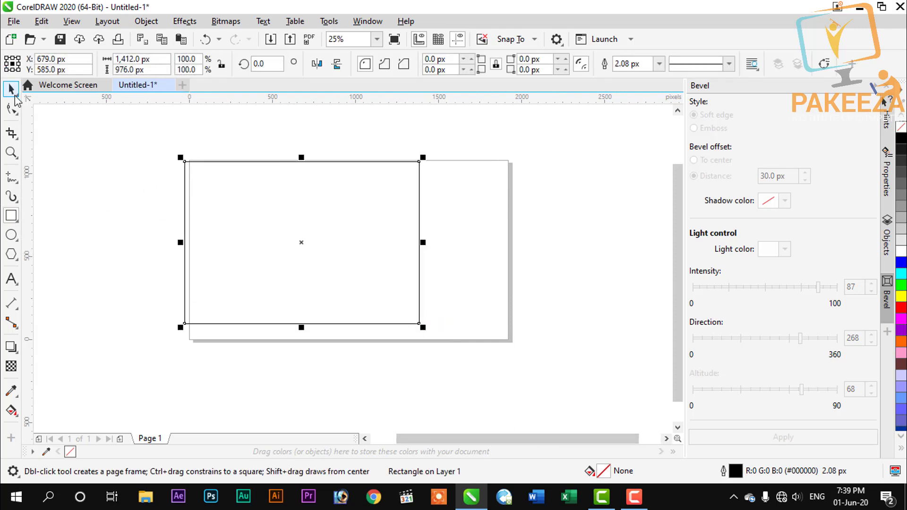
pyautogui.click(11, 89)
pyautogui.moveTo(300, 241); pyautogui.dragTo(360, 249)
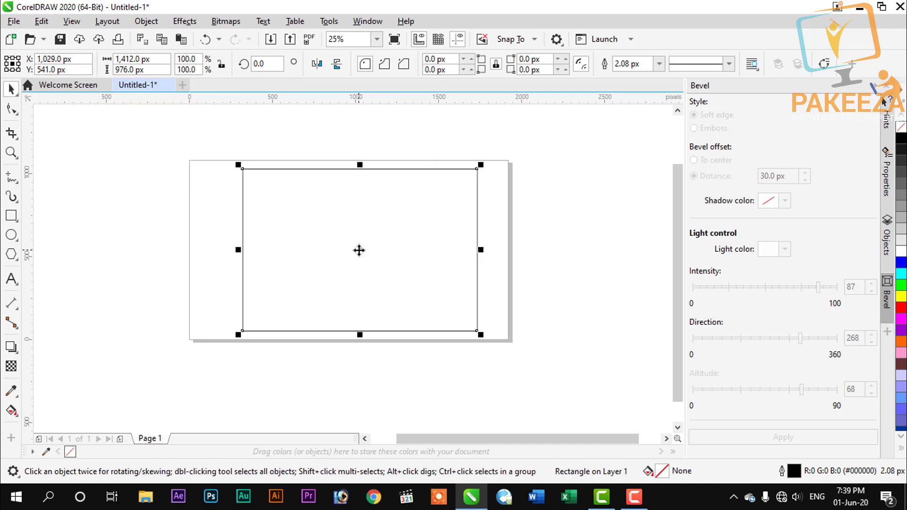
# Apply a uniform black fill to the rectangle with the Interactive Fill tool.
pyautogui.click(11, 409)
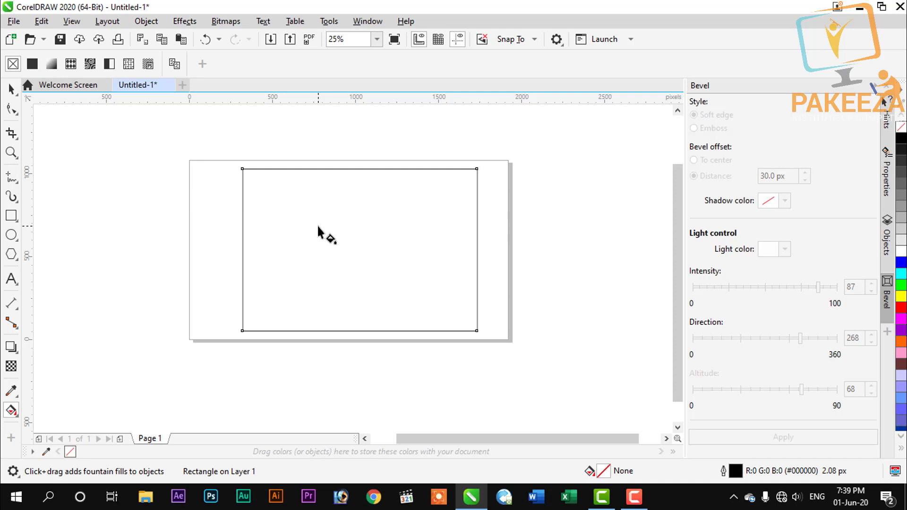
pyautogui.click(33, 68)
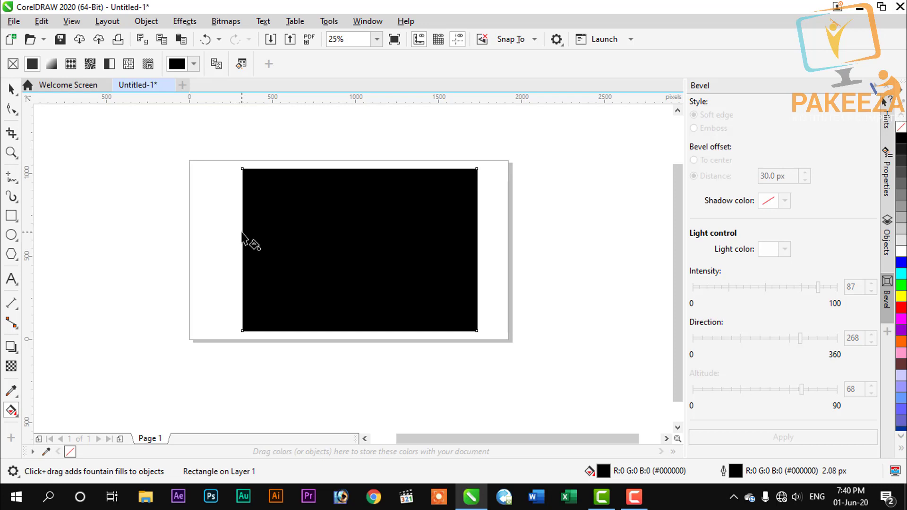
# Try a horizontal black-to-white fountain fill across the rectangle and undo it.
pyautogui.moveTo(244, 233); pyautogui.dragTo(477, 235)
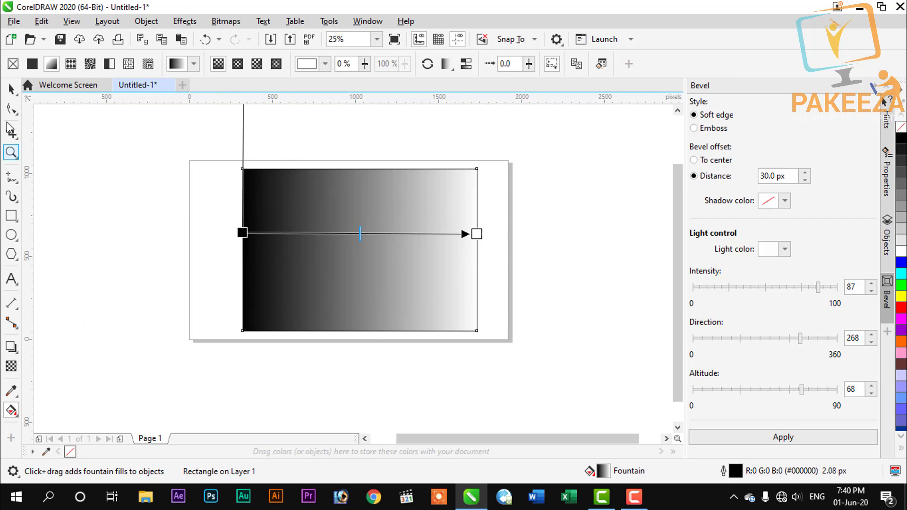
pyautogui.hotkey('ctrl', 'z')
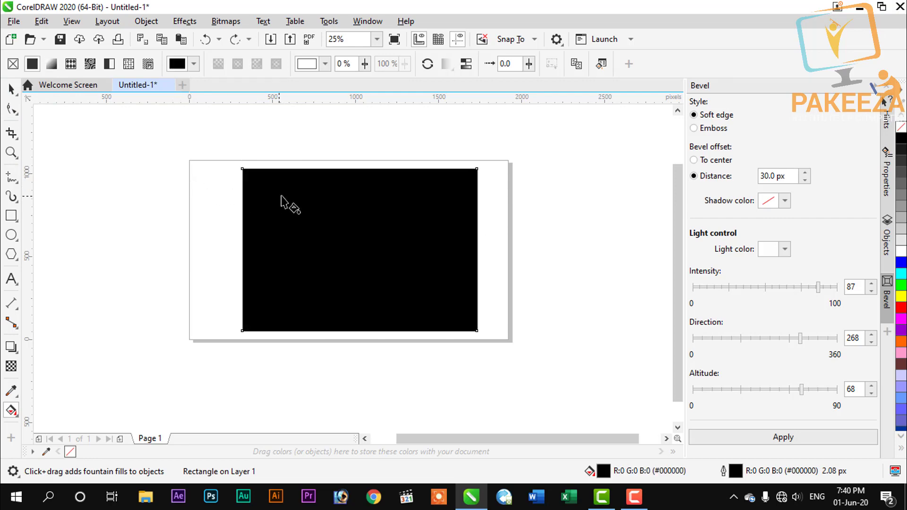
pyautogui.click(194, 65)
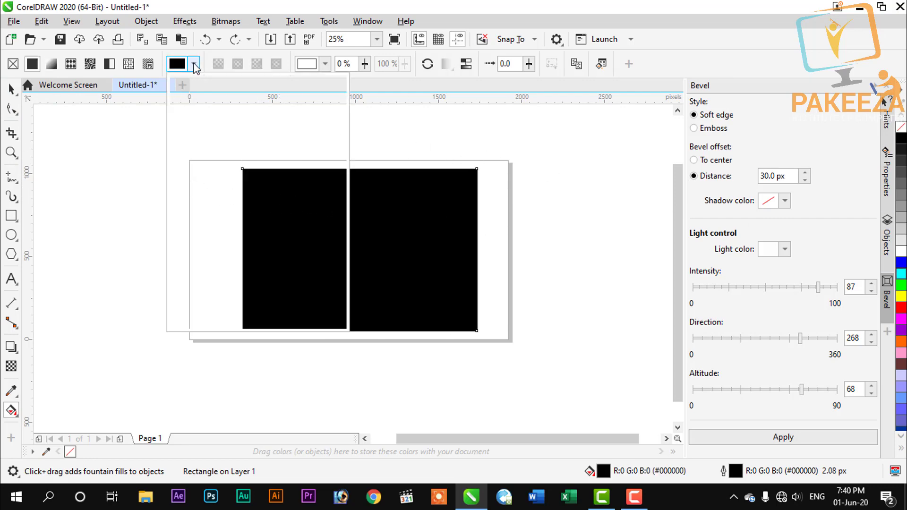
pyautogui.click(477, 143)
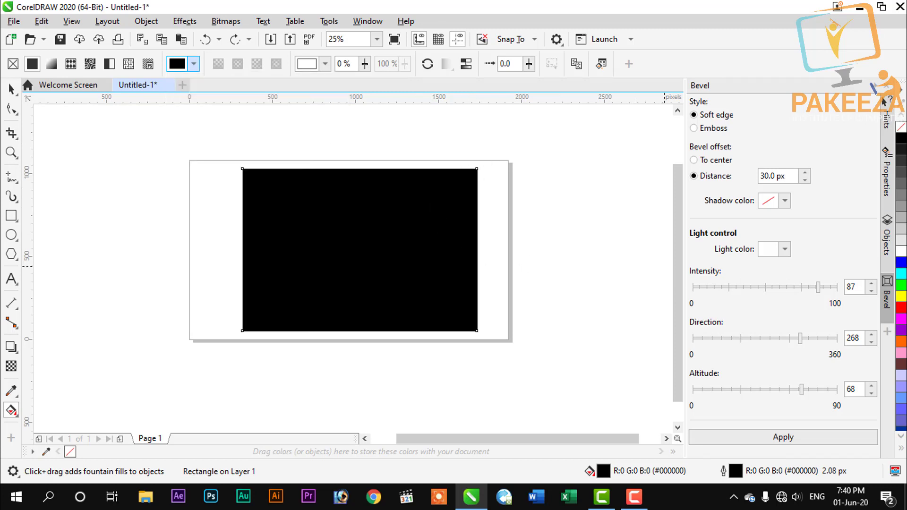
# Fill the rectangle with blue and draw a horizontal fountain fill from its left edge to white at its right edge.
pyautogui.click(901, 263)
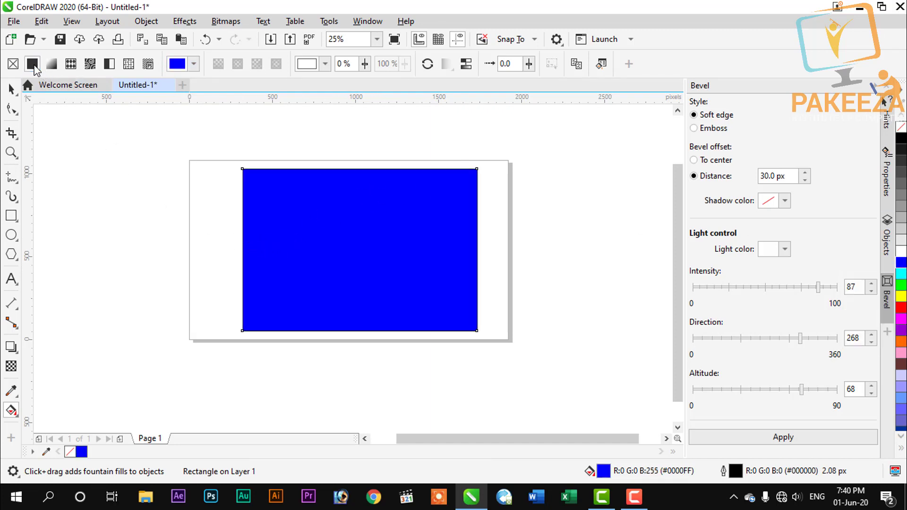
pyautogui.moveTo(243, 232); pyautogui.dragTo(478, 236)
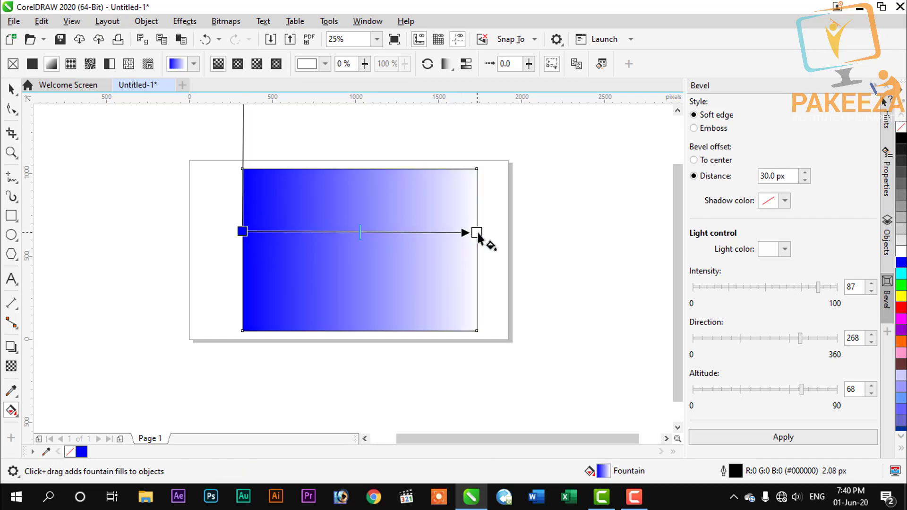
pyautogui.click(478, 236)
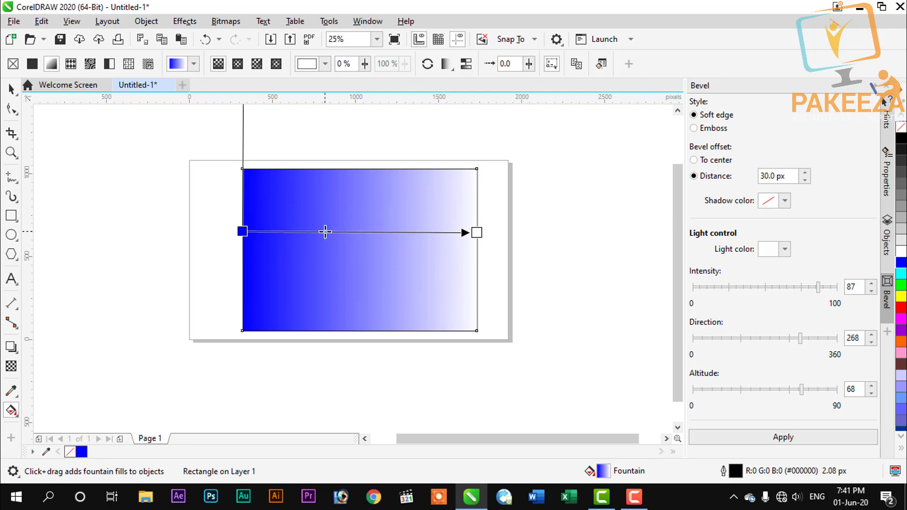
# Shift the gradient's midpoint close to the blue start and back to about three quarters of the way toward the white end.
pyautogui.moveTo(325, 232); pyautogui.dragTo(280, 233)
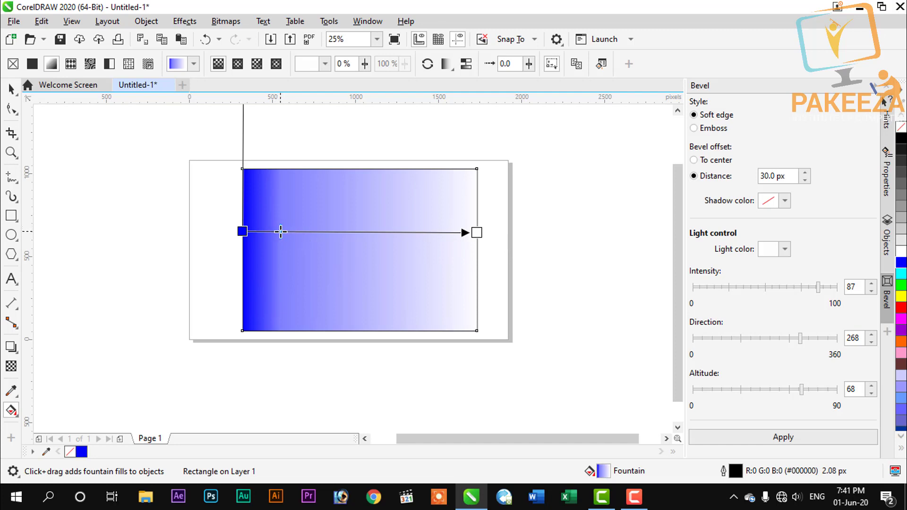
pyautogui.moveTo(280, 231); pyautogui.dragTo(420, 233)
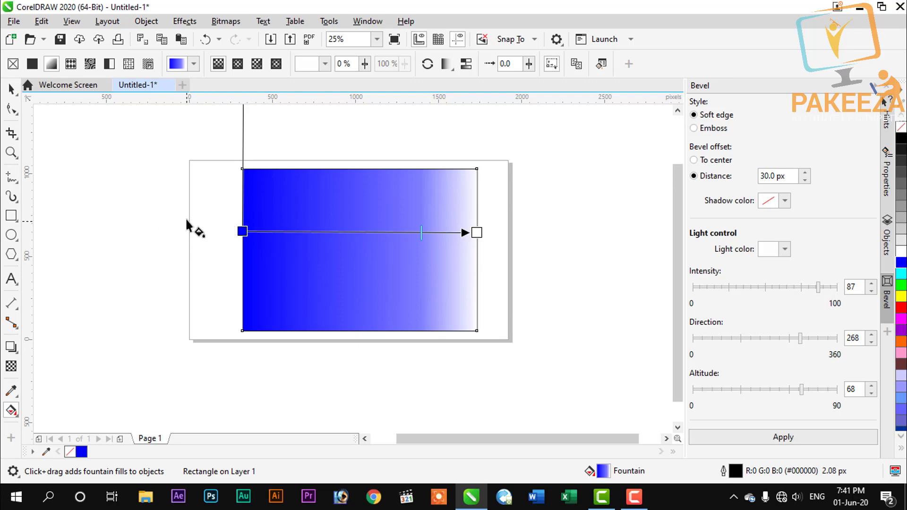
# Try yellow as the colour of the gradient's start node and undo it.
pyautogui.click(241, 231)
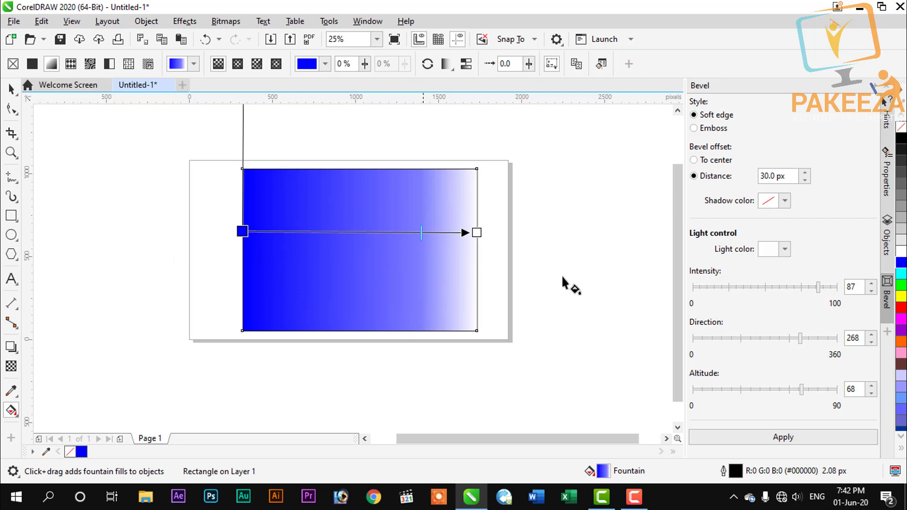
pyautogui.click(900, 295)
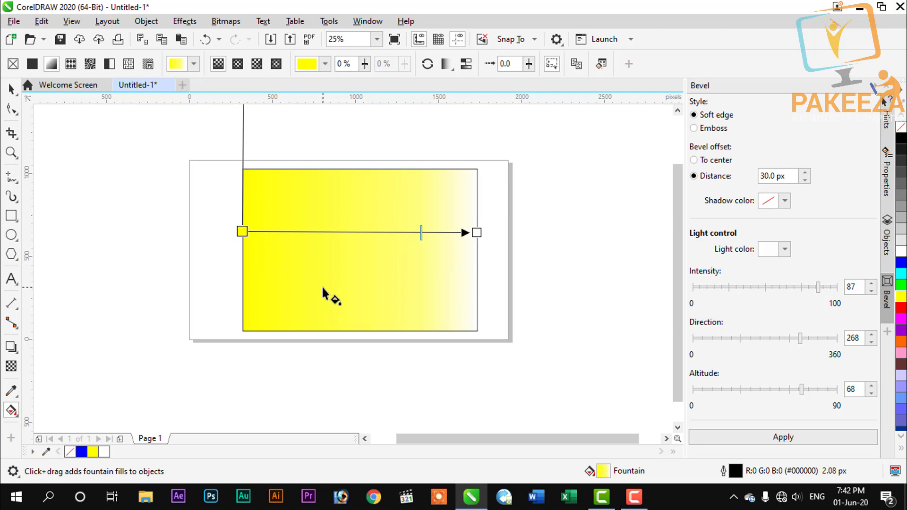
pyautogui.hotkey('ctrl', 'z')
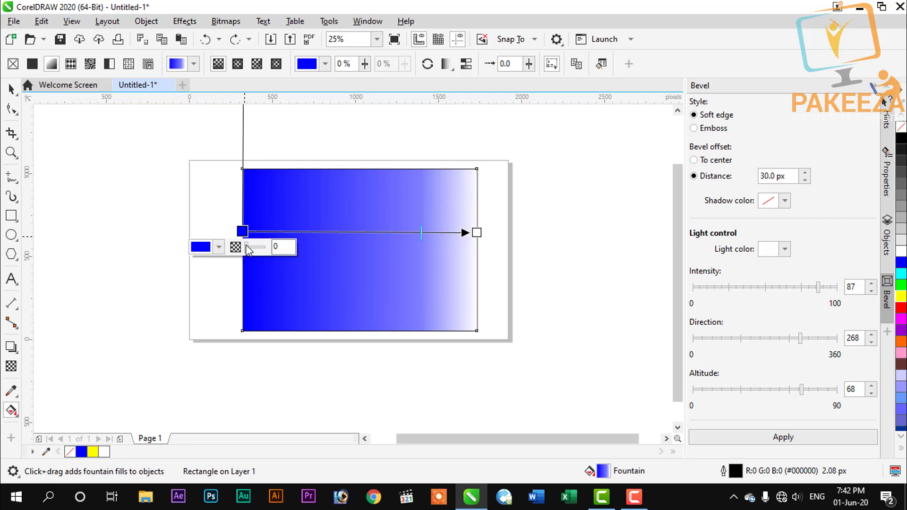
# Set the colour of the gradient's start node to orange from the RGB palette.
pyautogui.moveTo(246, 250)
pyautogui.mouseDown()
pyautogui.moveTo(256, 250)
pyautogui.moveTo(245, 245)
pyautogui.mouseUp()
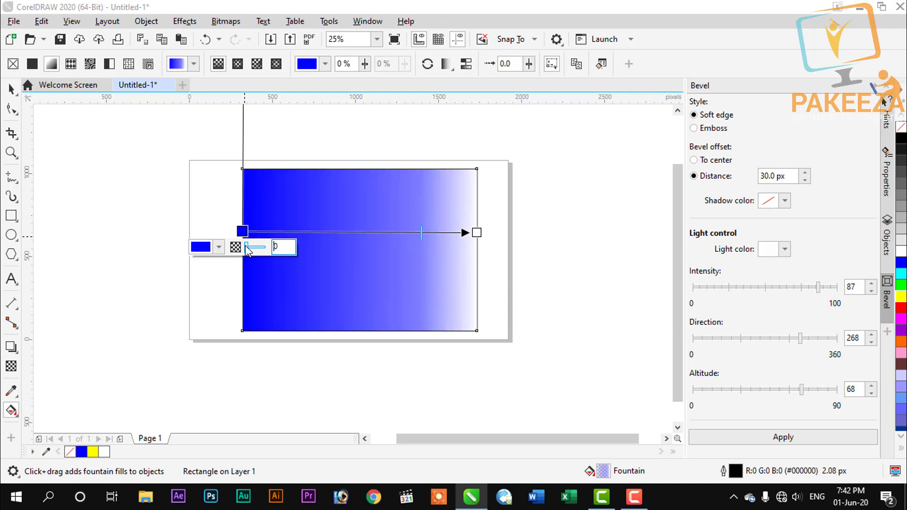
pyautogui.click(219, 247)
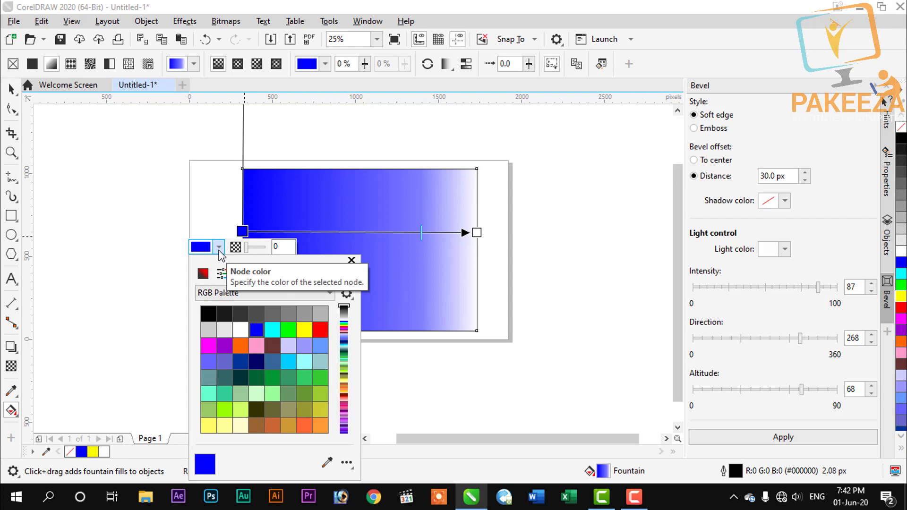
pyautogui.click(243, 346)
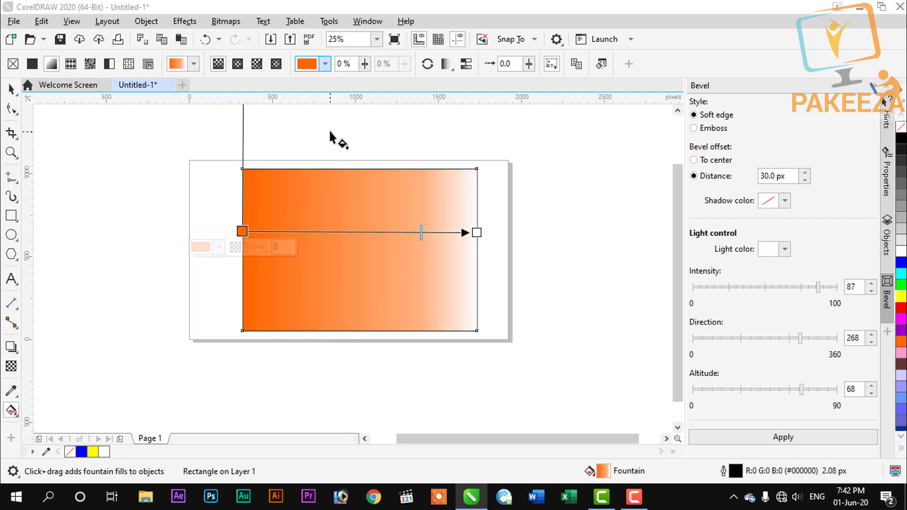
pyautogui.moveTo(245, 238)
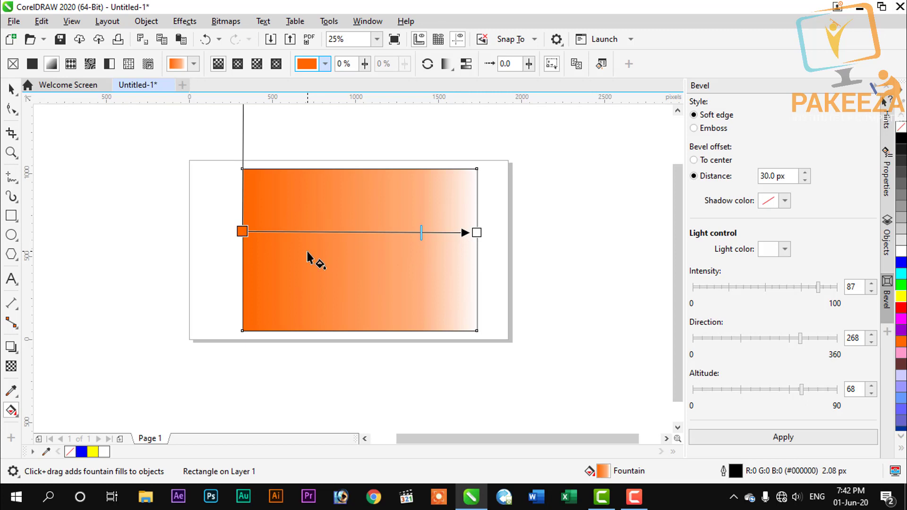
# Try yellow on the gradient's white end node and replace it with green.
pyautogui.click(477, 232)
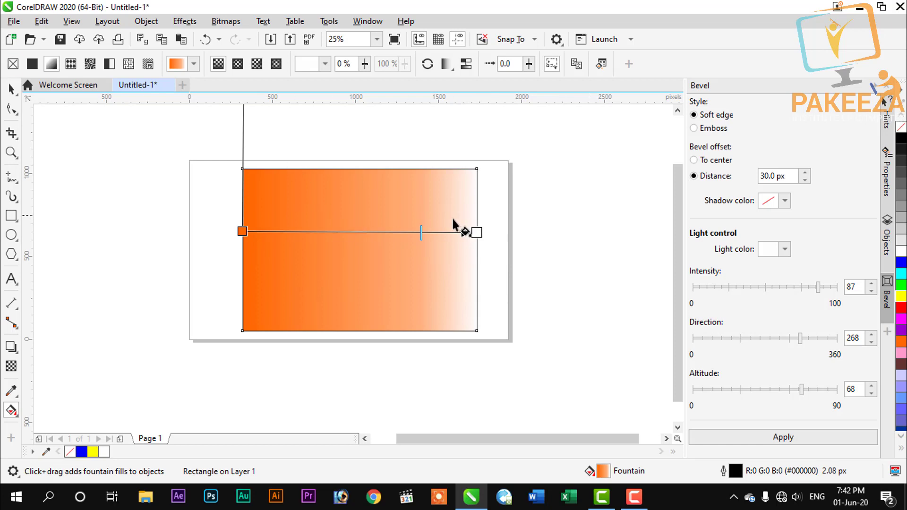
pyautogui.click(476, 232)
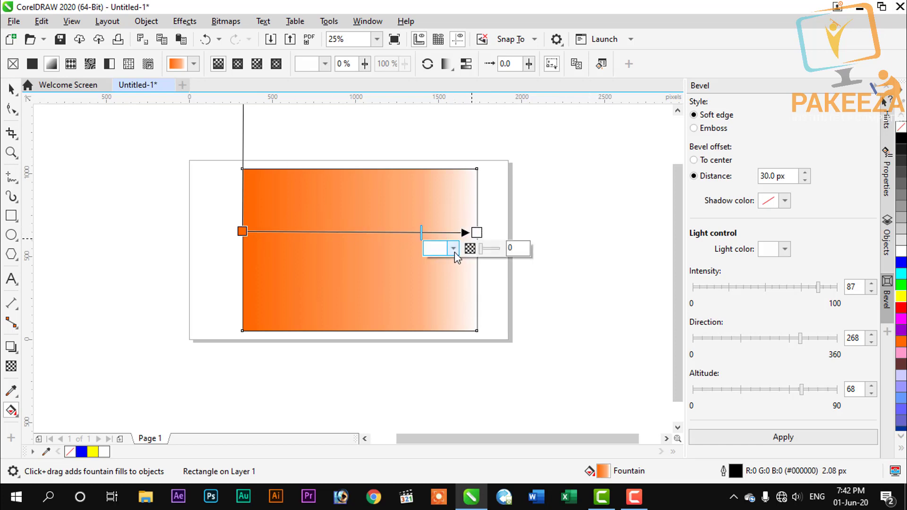
pyautogui.click(454, 249)
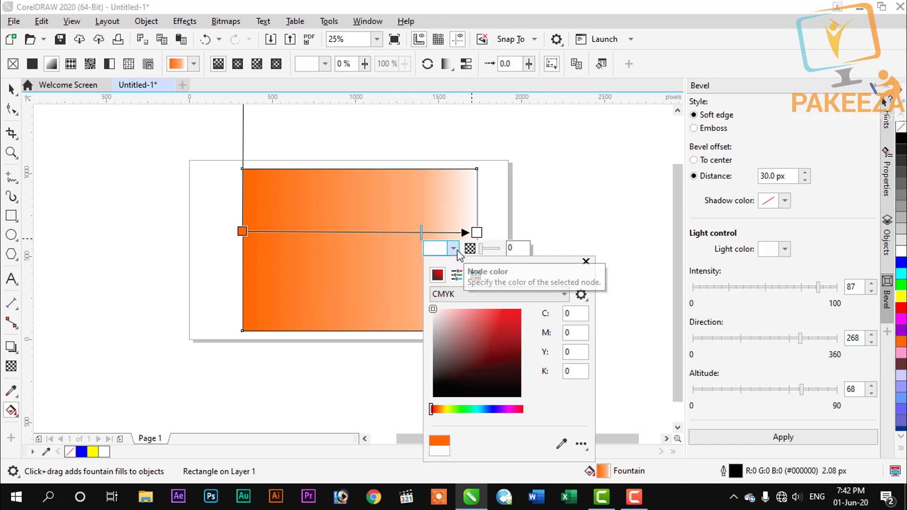
pyautogui.click(454, 409)
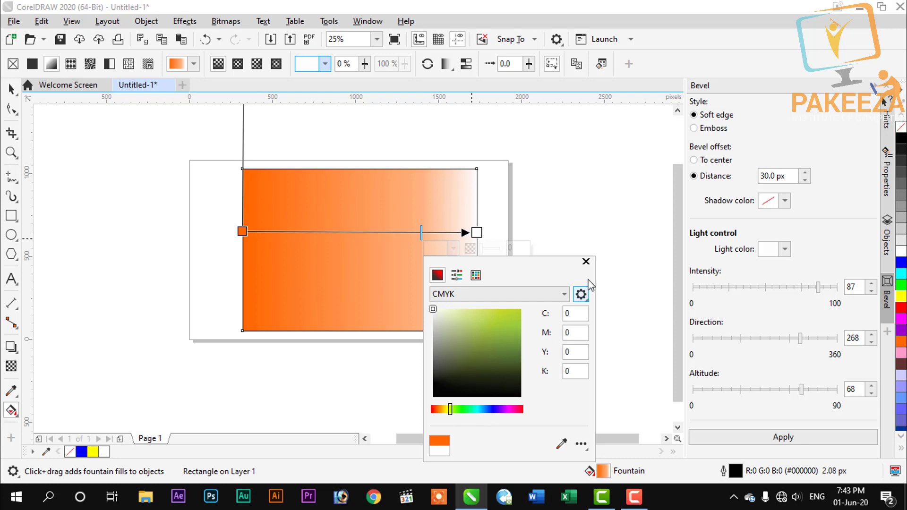
pyautogui.click(586, 261)
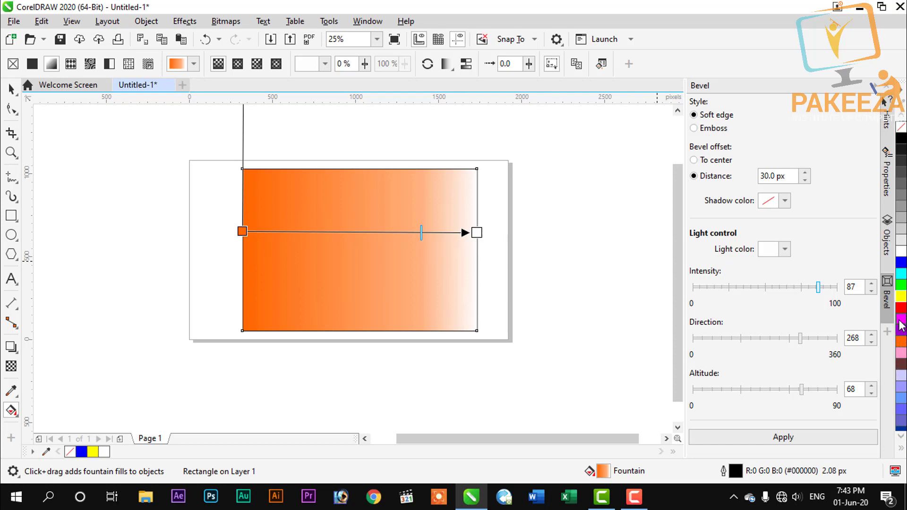
pyautogui.click(901, 296)
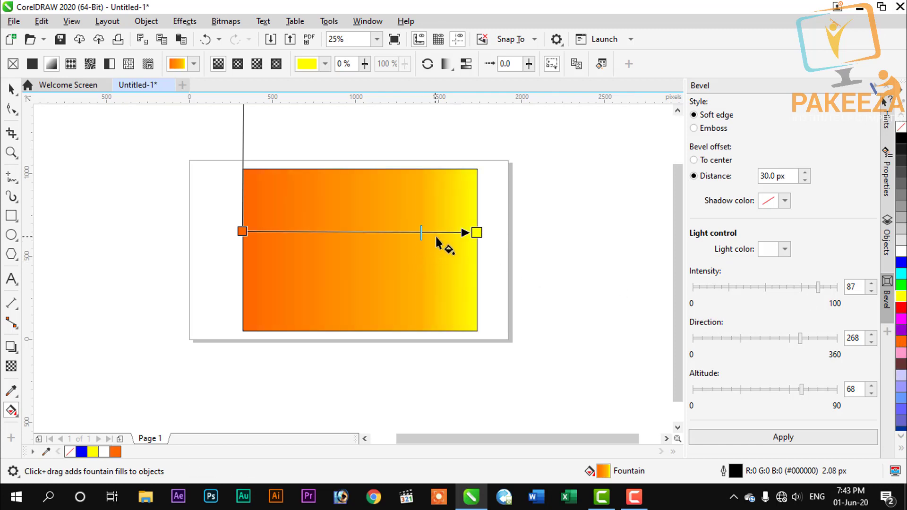
pyautogui.click(901, 285)
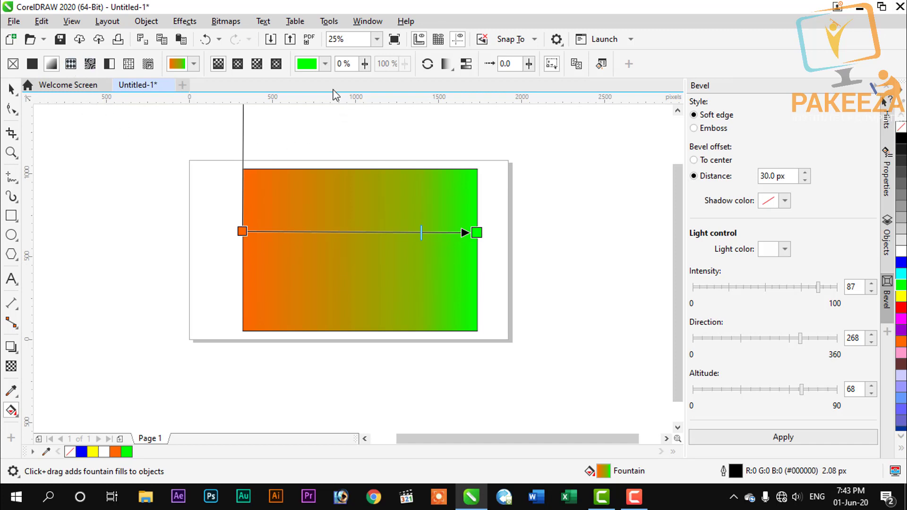
pyautogui.click(194, 64)
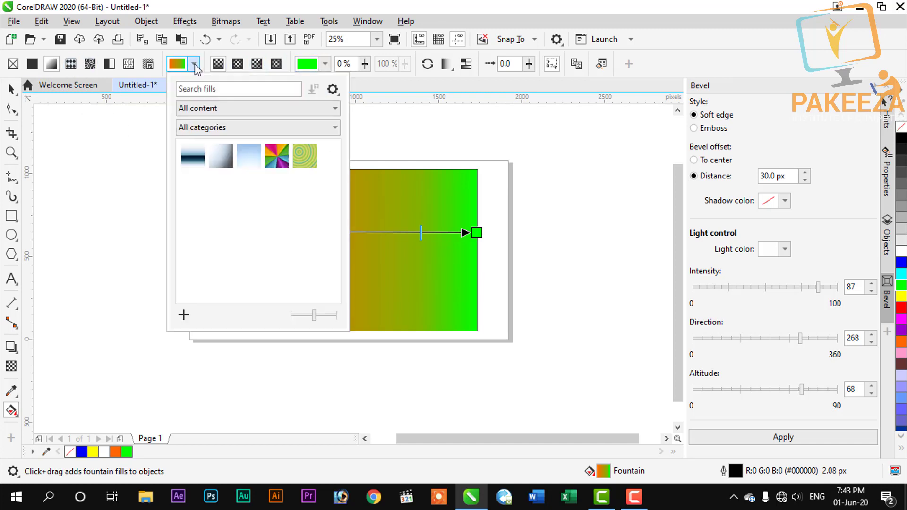
pyautogui.click(193, 64)
pyautogui.click(193, 64)
pyautogui.click(282, 3)
pyautogui.click(326, 65)
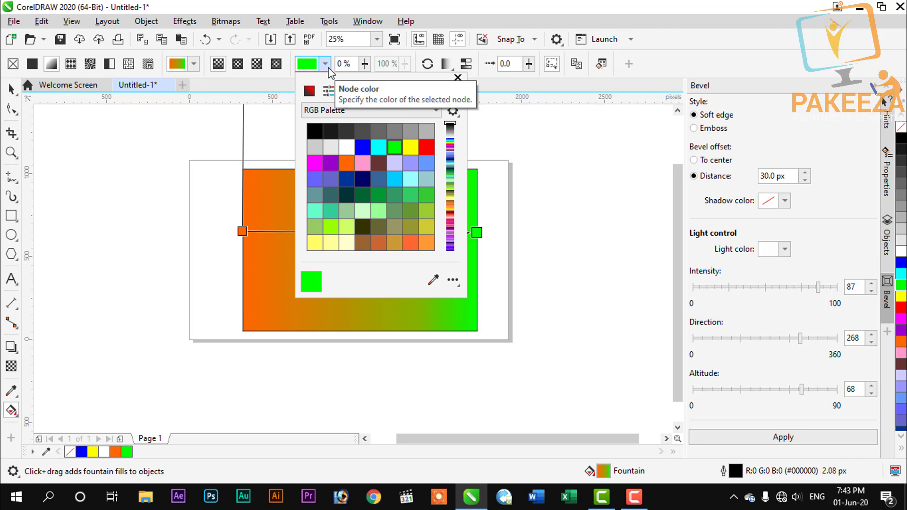
pyautogui.click(263, 105)
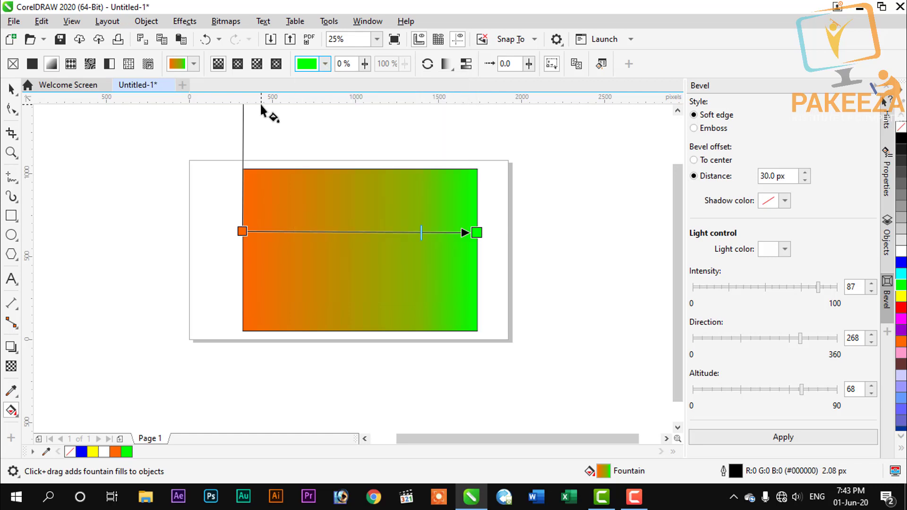
# Set the transparency of the gradient's green end node to 38% and toggle the Smooth colour transition option.
pyautogui.click(364, 66)
pyautogui.moveTo(364, 80); pyautogui.dragTo(389, 81)
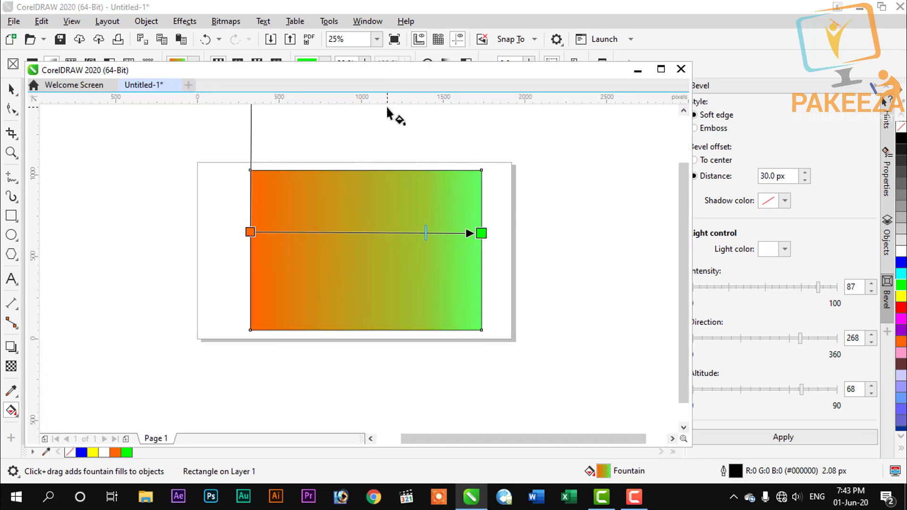
pyautogui.moveTo(604, 77)
pyautogui.mouseDown()
pyautogui.moveTo(606, 93)
pyautogui.moveTo(475, 83)
pyautogui.mouseUp()
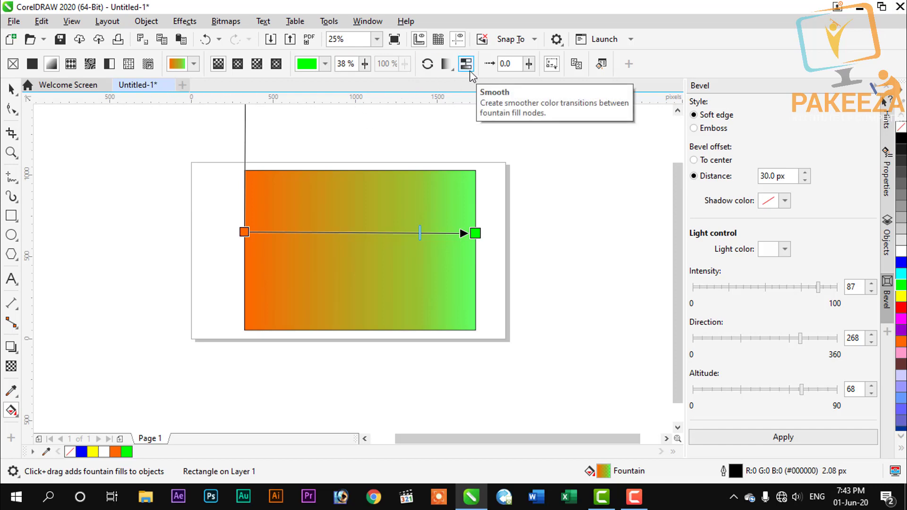
pyautogui.click(467, 68)
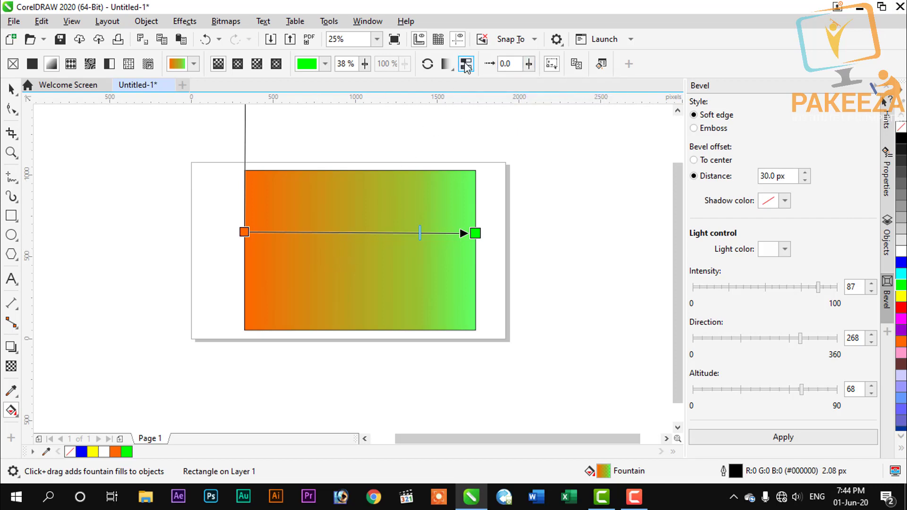
# Toggle the Smooth colour transition of the orange-to-green gradient on and off to compare both blends.
pyautogui.click(468, 69)
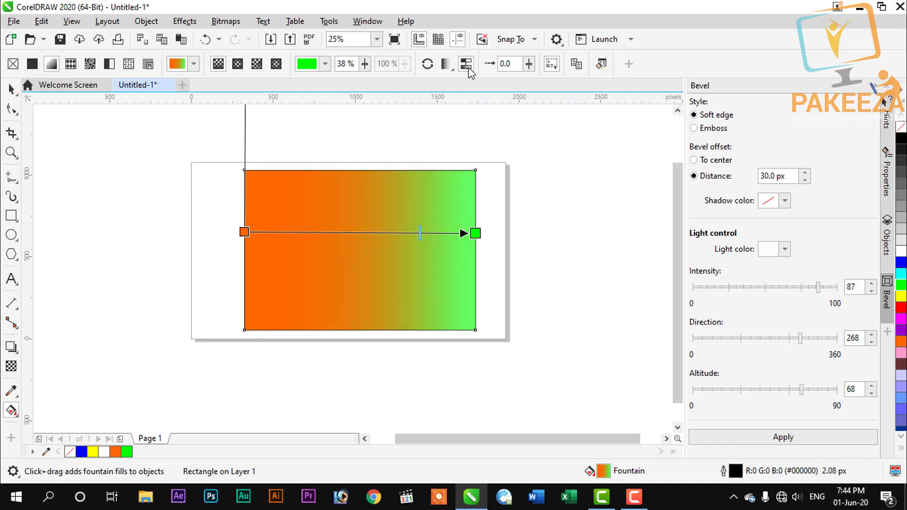
pyautogui.click(467, 70)
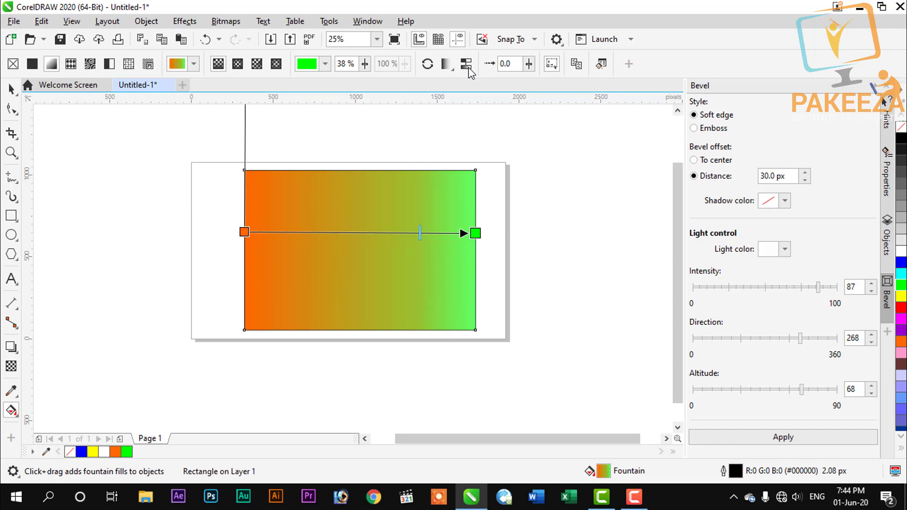
pyautogui.click(467, 70)
pyautogui.click(467, 70)
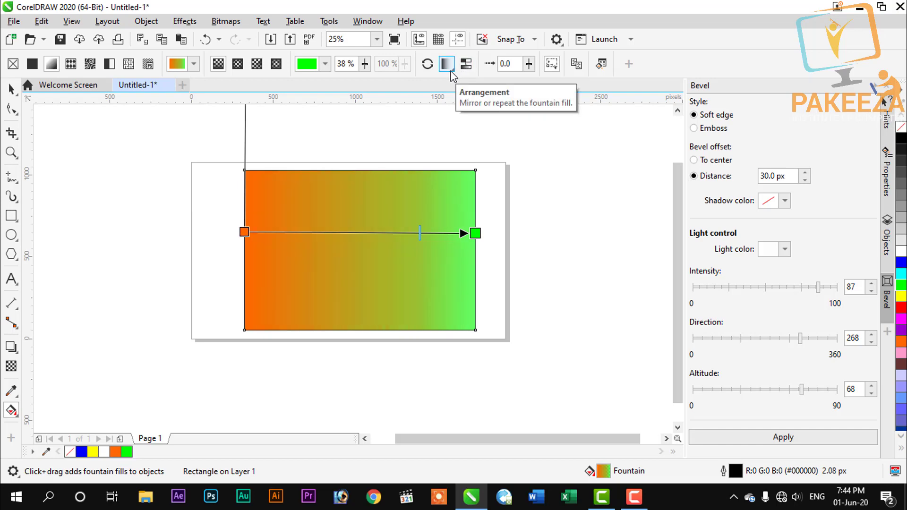
# Set the gradient's arrangement to Repeat and Mirror, and switch it to Repeat.
pyautogui.click(452, 70)
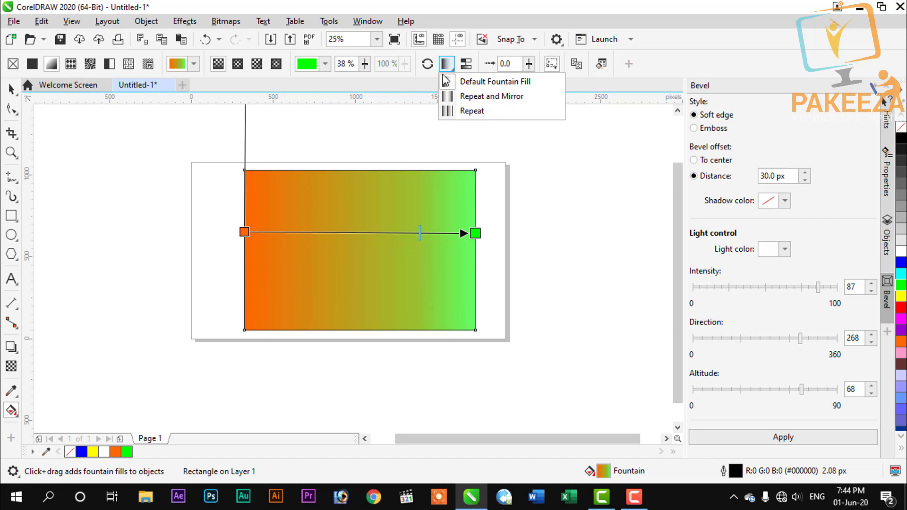
pyautogui.click(453, 97)
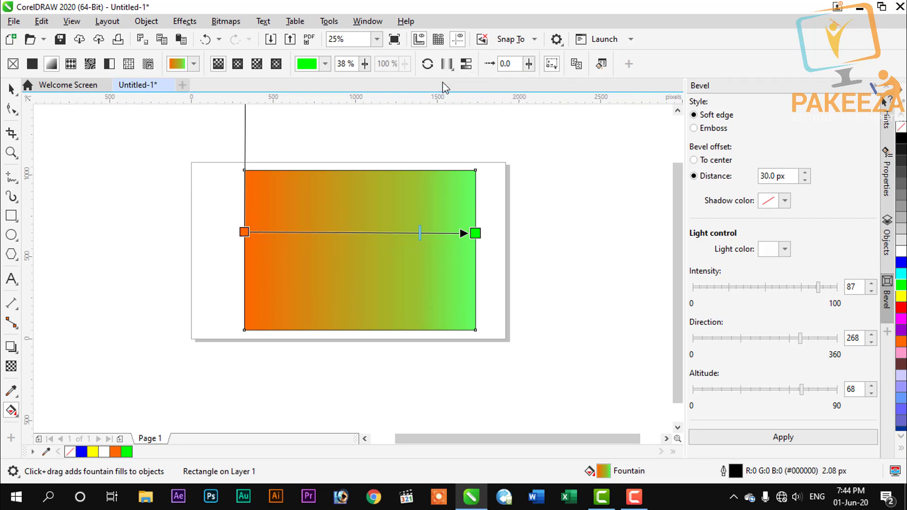
pyautogui.click(447, 67)
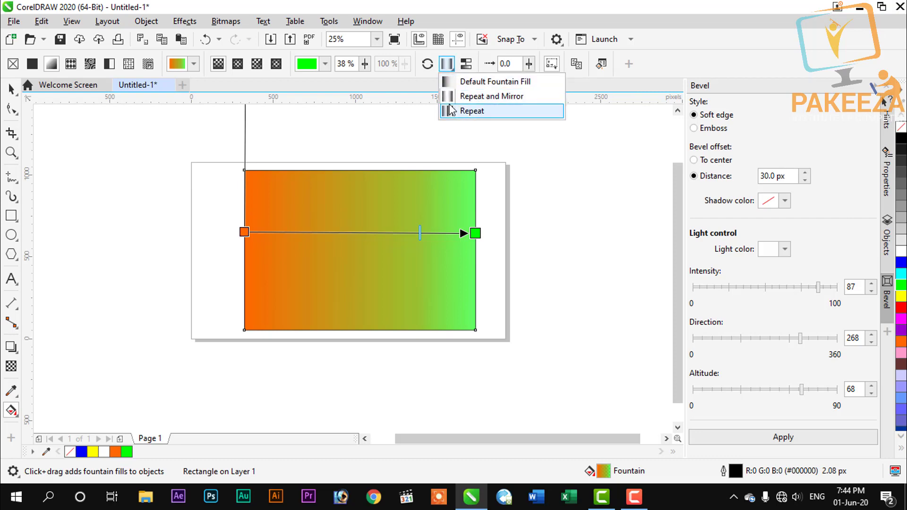
pyautogui.click(461, 111)
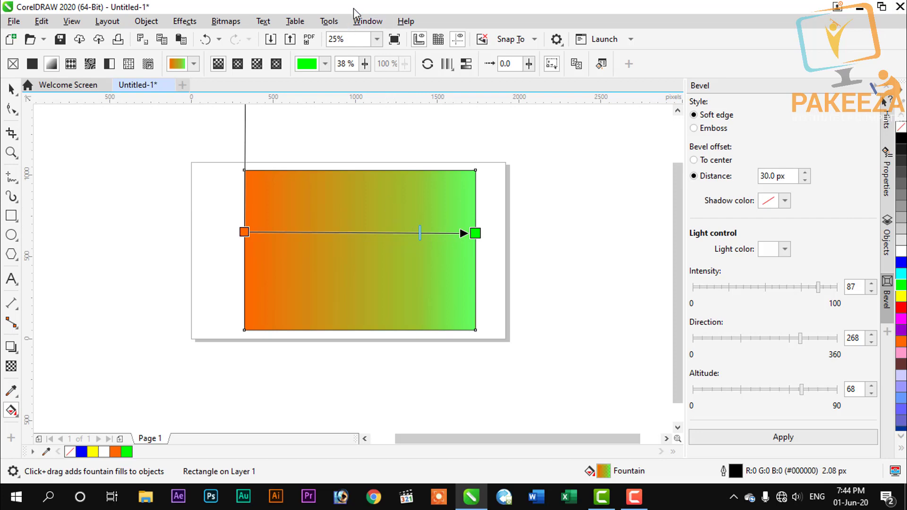
# Remove the rectangle's fill and draw a new near-horizontal orange-to-white fountain fill from its left edge, undoing a second, shorter gradient.
pyautogui.click(12, 64)
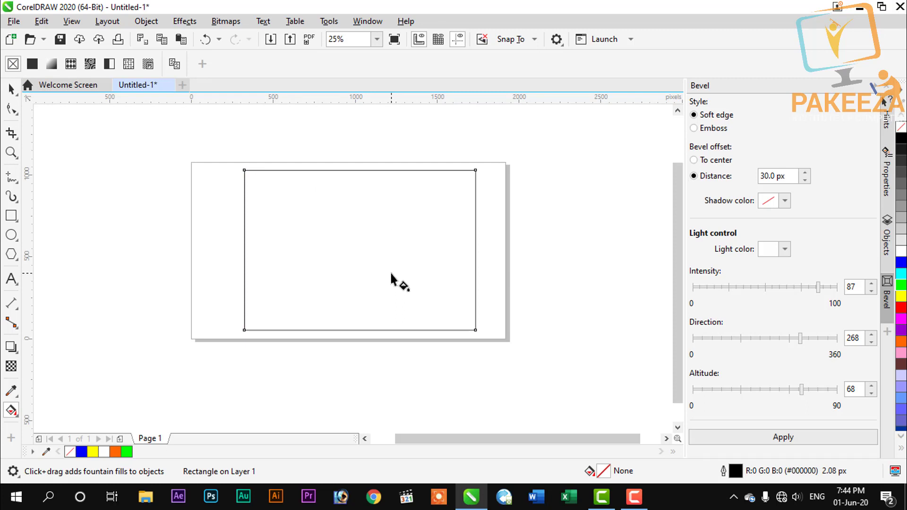
pyautogui.click(32, 64)
pyautogui.moveTo(246, 250); pyautogui.dragTo(445, 253)
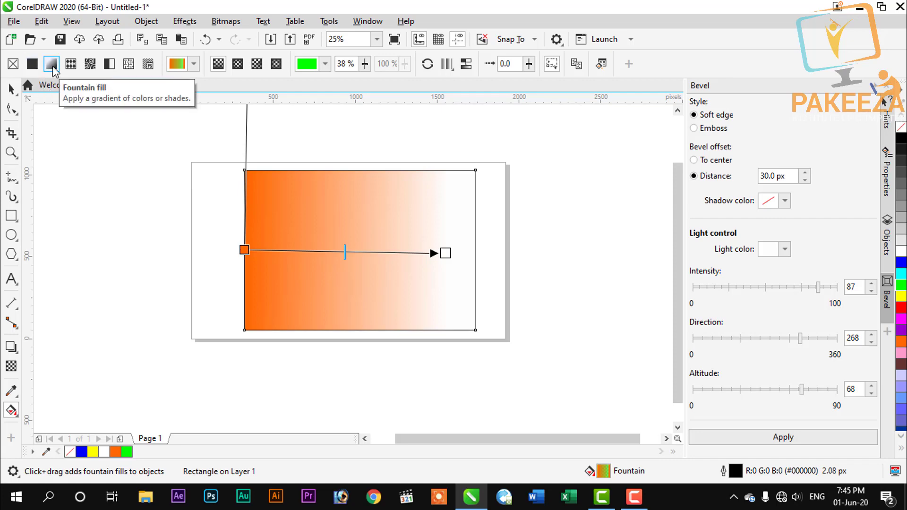
pyautogui.moveTo(244, 214); pyautogui.dragTo(406, 225)
pyautogui.hotkey('ctrl', 'z')
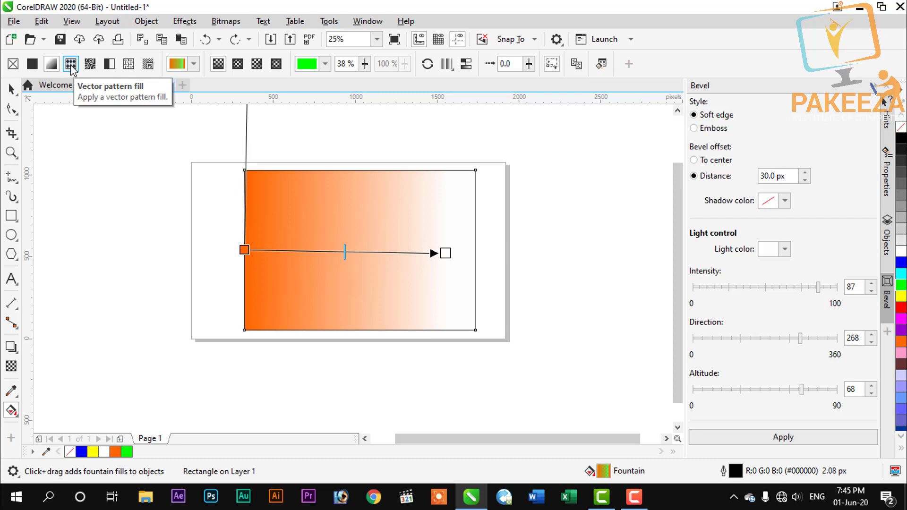
# Apply a vector pattern fill to the rectangle and choose the yellow and black diagonal stripes.
pyautogui.click(70, 64)
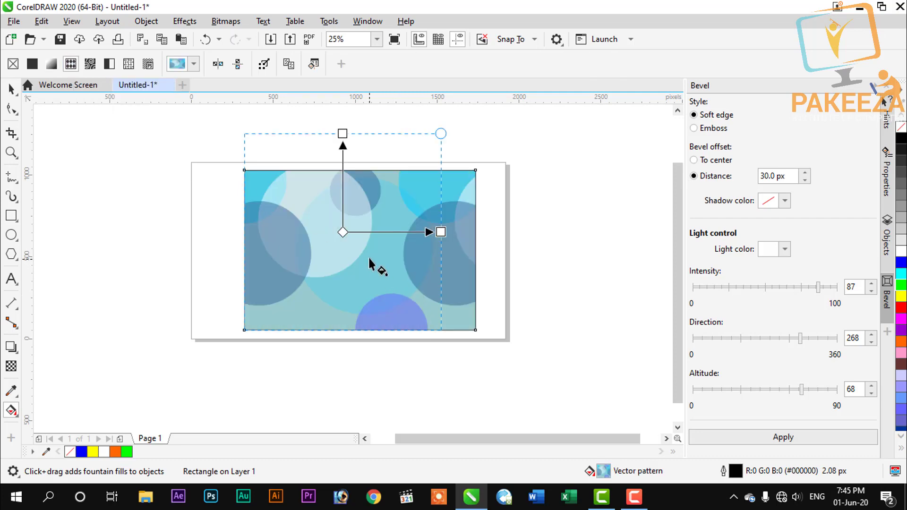
pyautogui.click(194, 64)
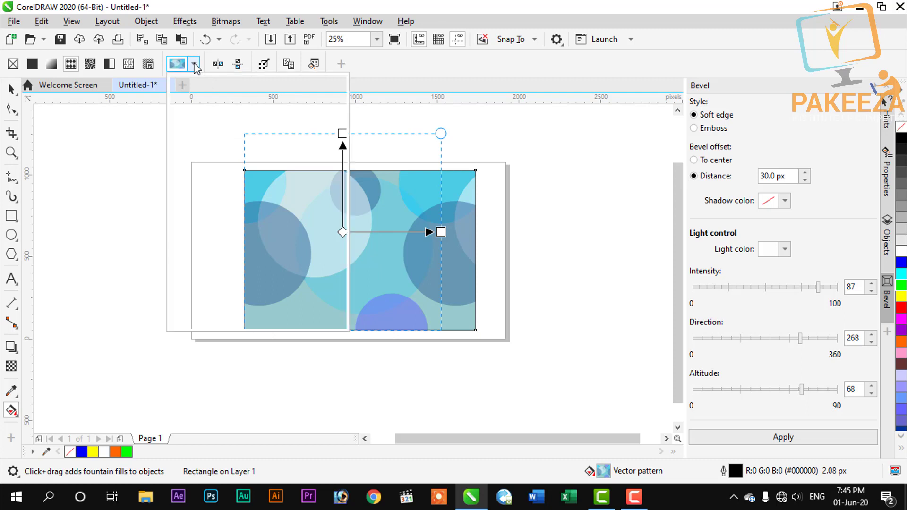
pyautogui.click(220, 158)
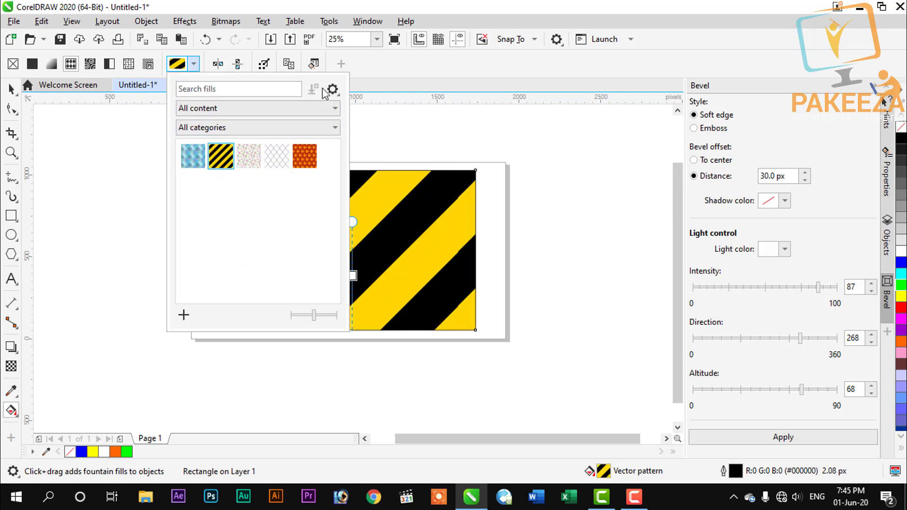
pyautogui.click(390, 134)
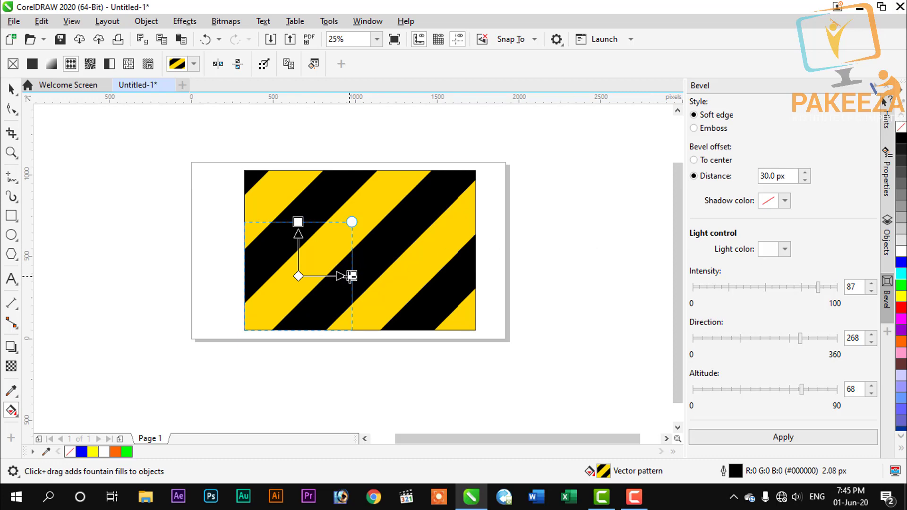
# Stretch and skew the striped pattern tile so that its stripes become much wider and less steep.
pyautogui.moveTo(343, 276); pyautogui.dragTo(465, 270)
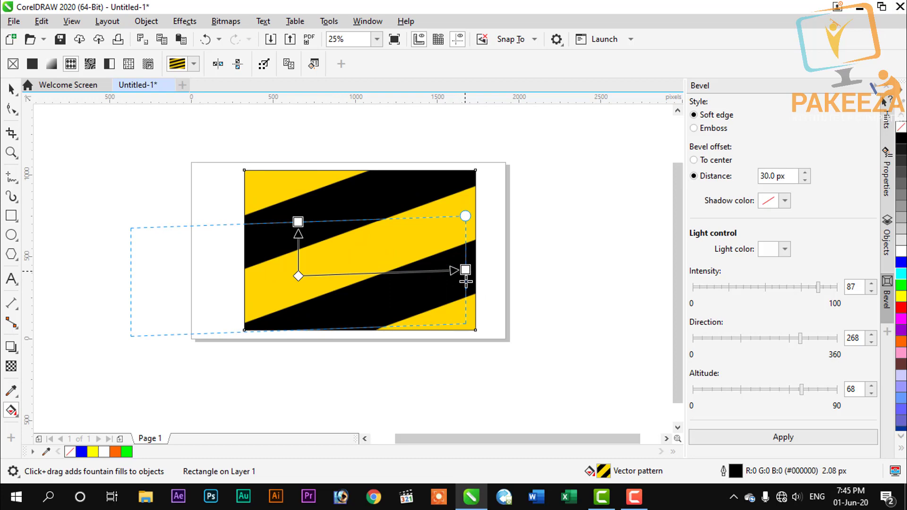
pyautogui.moveTo(465, 271); pyautogui.dragTo(467, 312)
pyautogui.moveTo(298, 221); pyautogui.dragTo(302, 194)
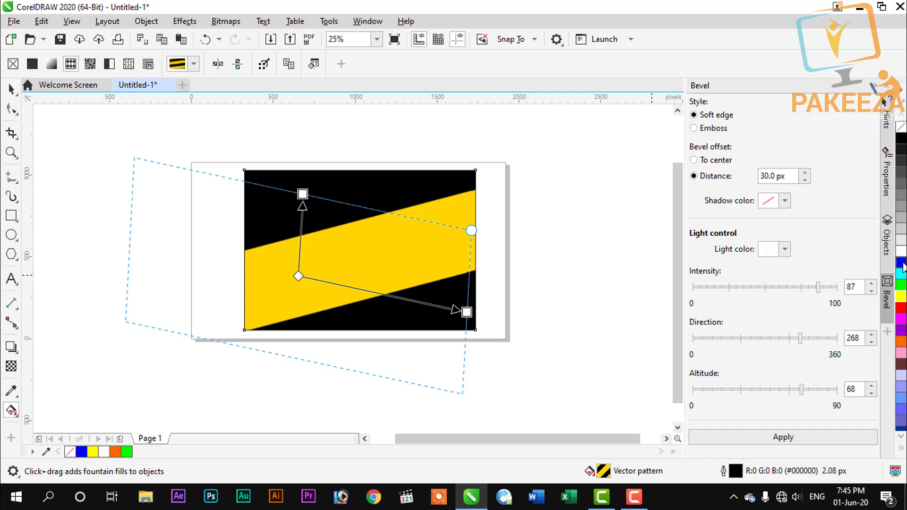
# Apply a bitmap pattern fill with the red brick wall to the rectangle and look into the fill picker.
pyautogui.click(90, 64)
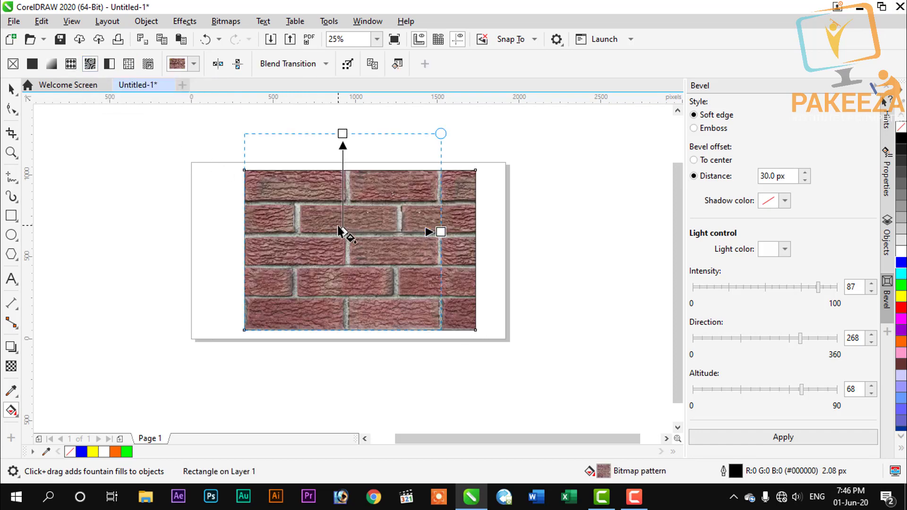
pyautogui.click(194, 65)
pyautogui.click(380, 139)
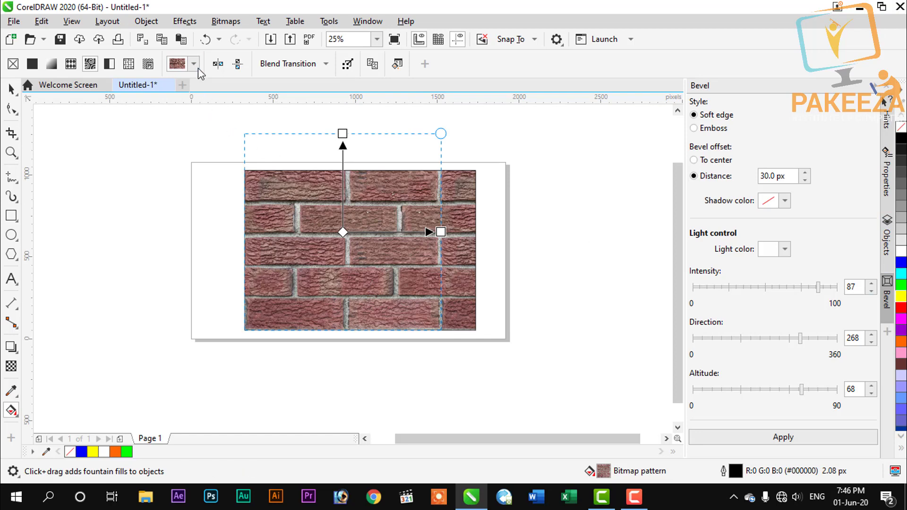
# Apply a two-colour circle pattern fill to the rectangle with purple as the front colour and red as the background colour.
pyautogui.click(108, 64)
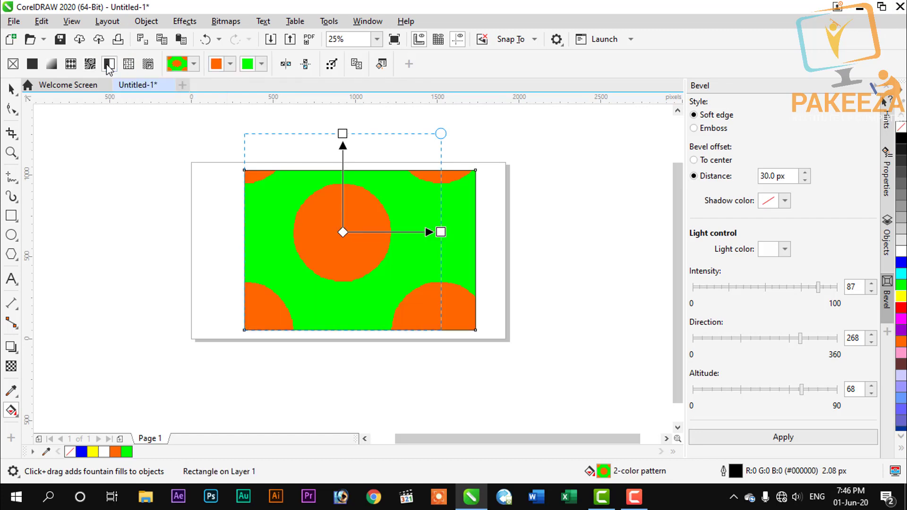
pyautogui.click(230, 64)
pyautogui.click(244, 163)
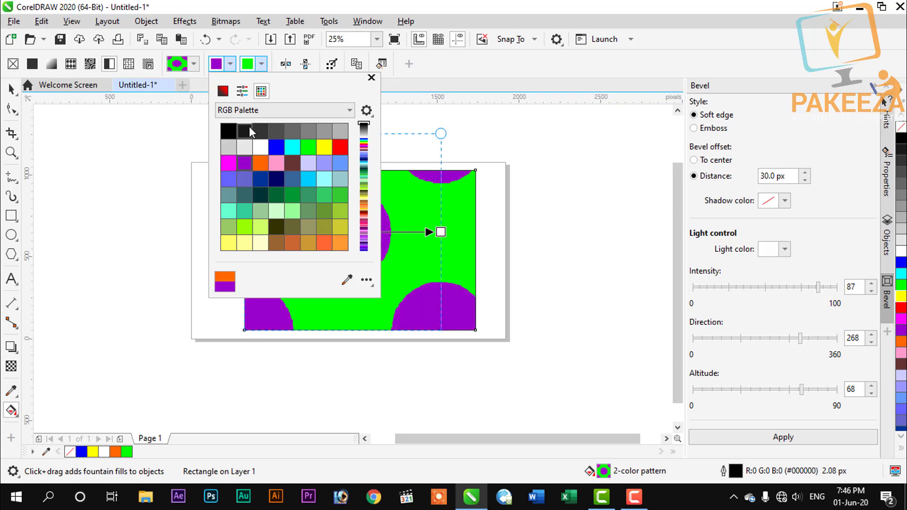
pyautogui.click(263, 66)
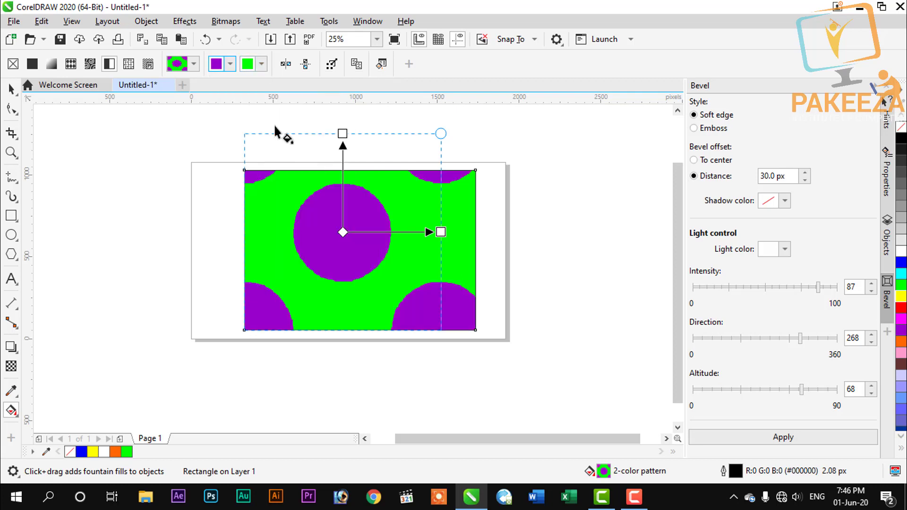
pyautogui.click(262, 65)
pyautogui.click(371, 147)
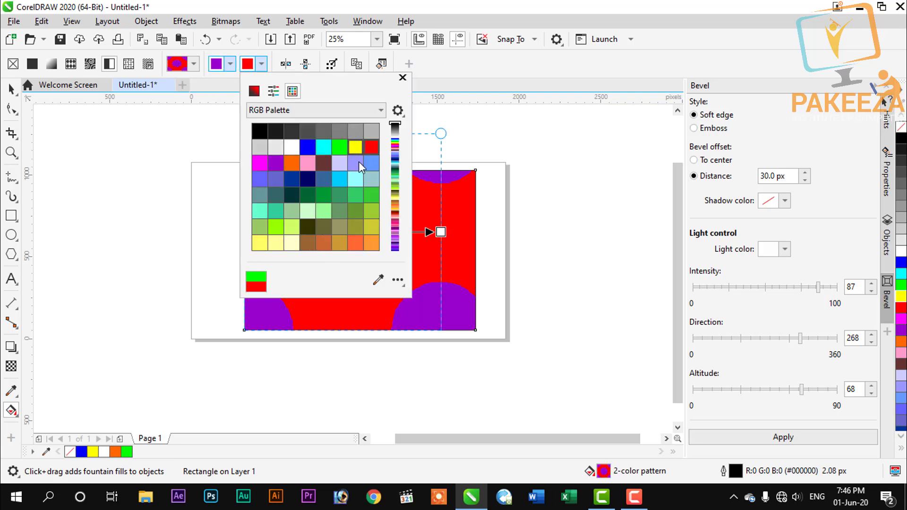
pyautogui.click(467, 148)
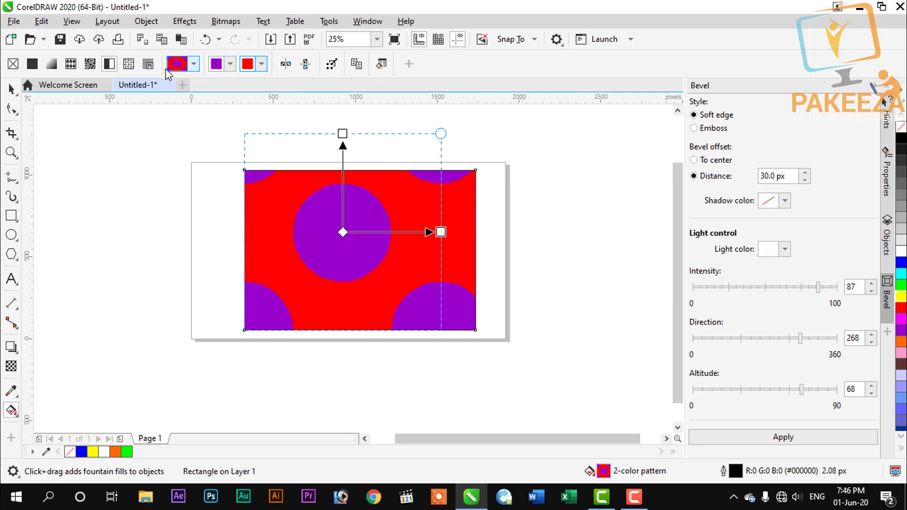
# Apply a texture fill to the rectangle with the first blue cloudy texture of the Samples library.
pyautogui.click(129, 67)
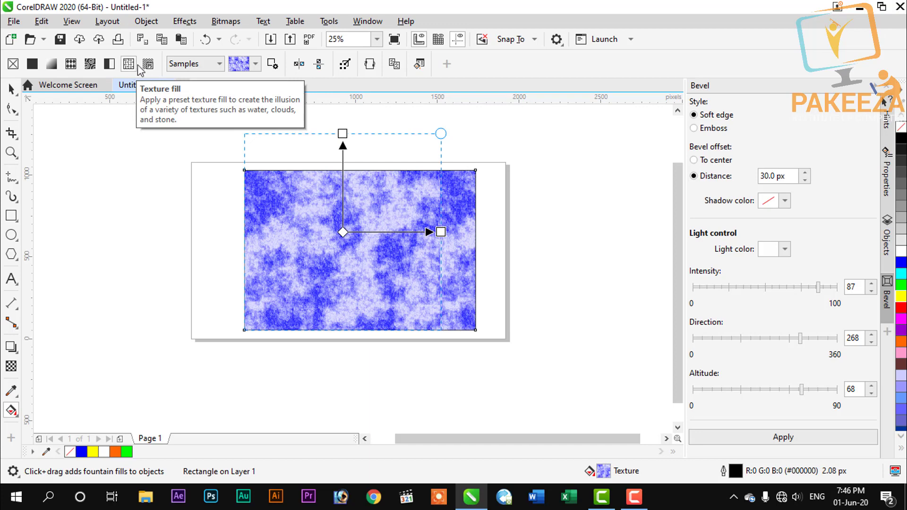
pyautogui.click(255, 64)
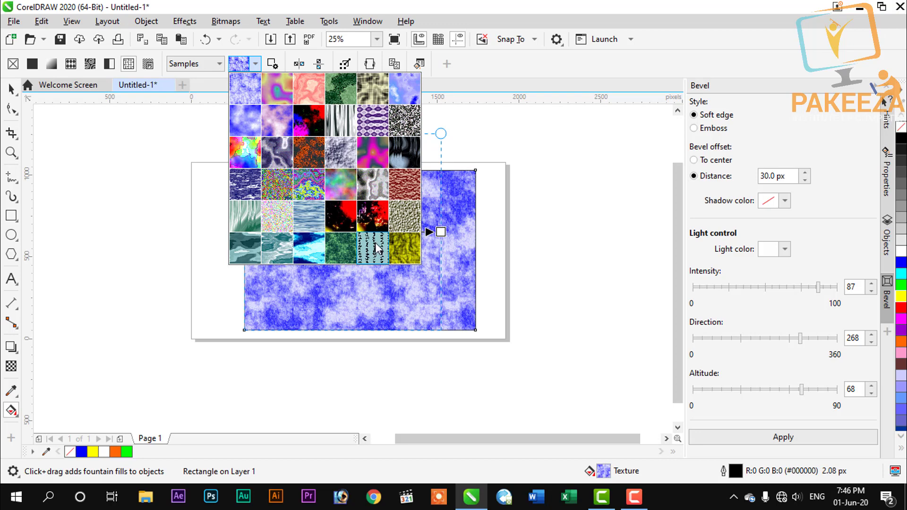
pyautogui.click(237, 94)
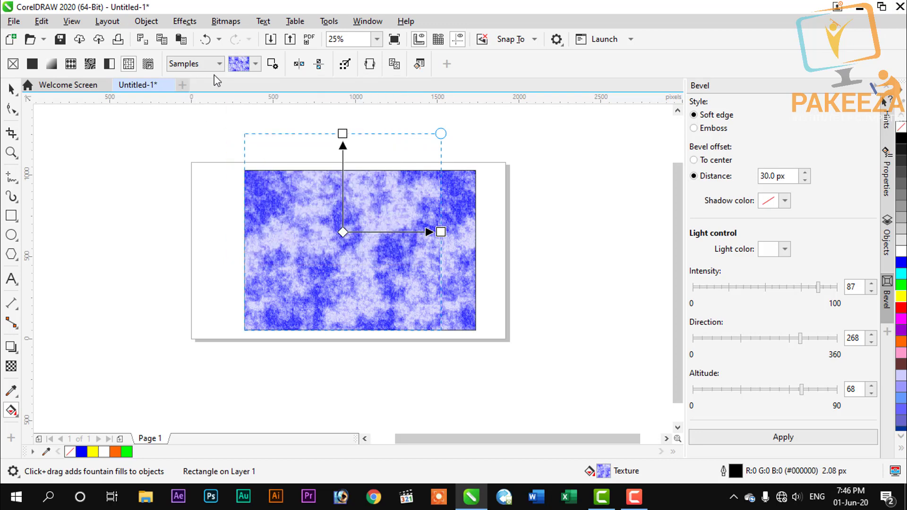
# Switch the texture library to Samples 5, choose the blue concentric-ring texture and narrow its tile.
pyautogui.click(219, 63)
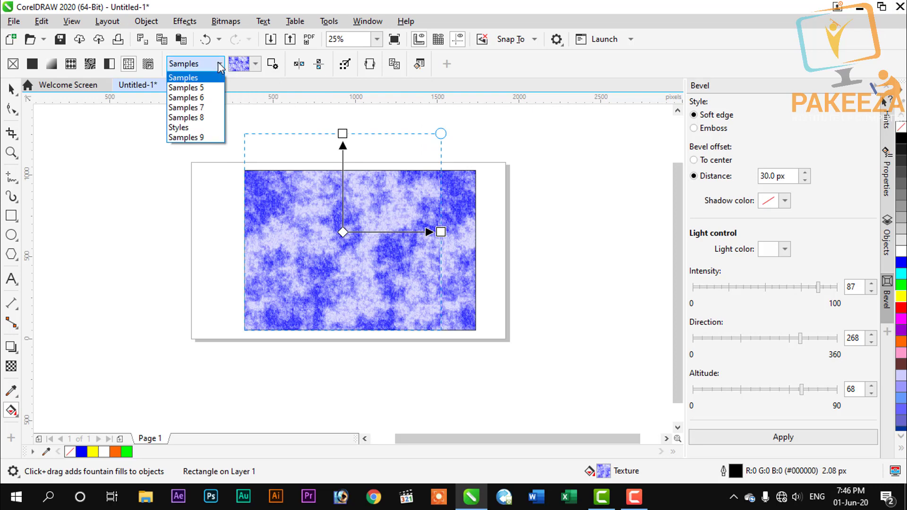
pyautogui.click(198, 88)
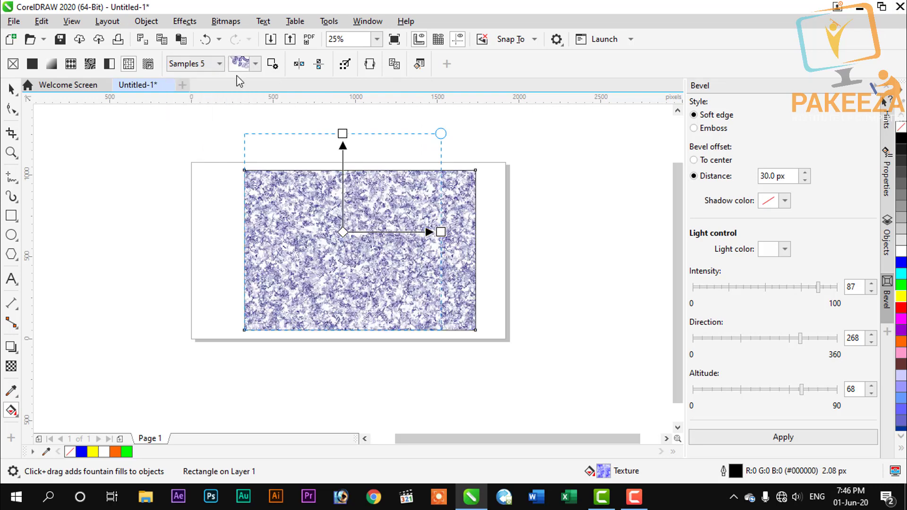
pyautogui.click(256, 65)
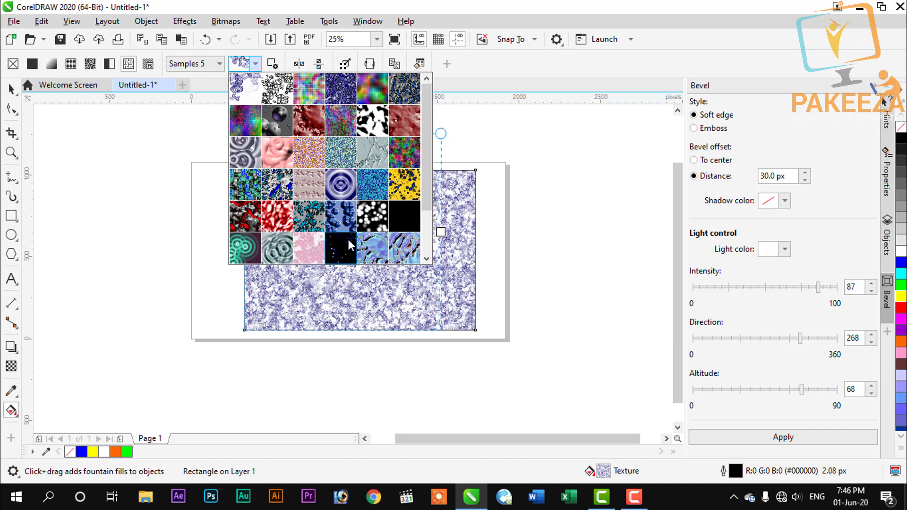
pyautogui.click(340, 185)
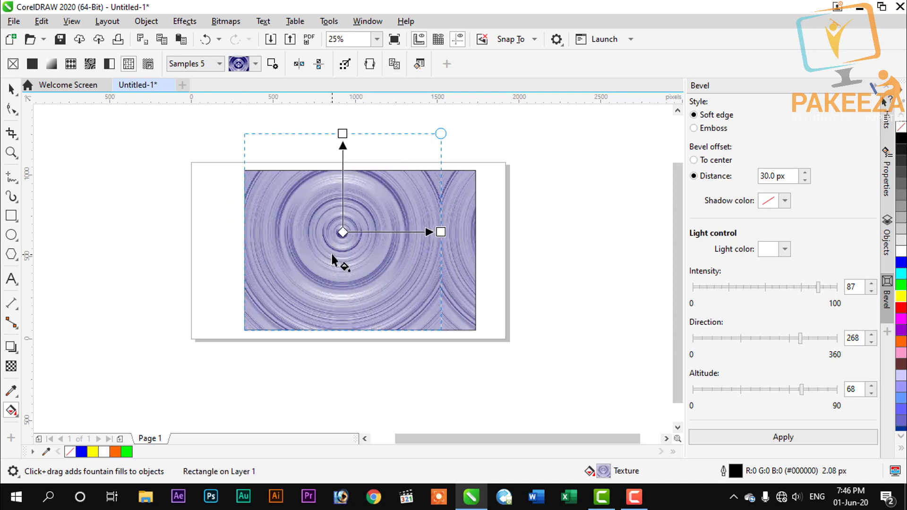
pyautogui.moveTo(441, 232); pyautogui.dragTo(396, 229)
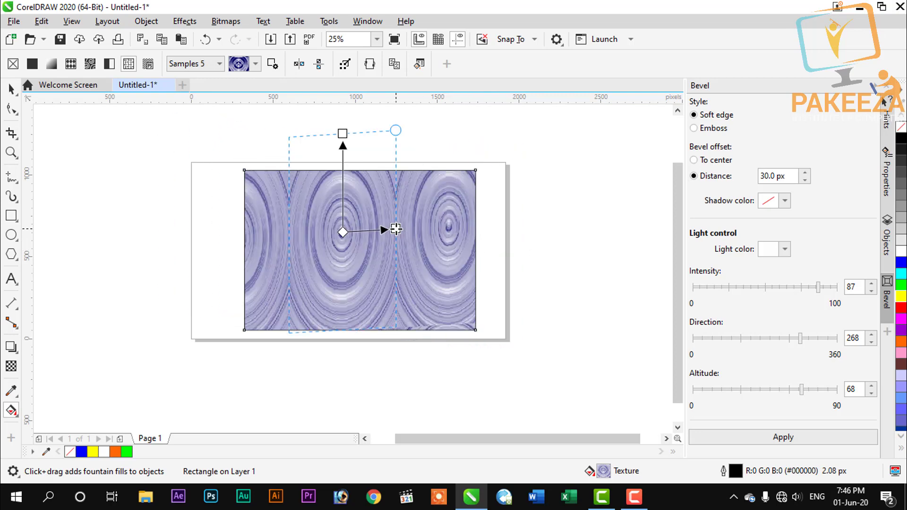
# Try a PostScript fill with the Rectangles pattern on the rectangle and undo it back to the texture fill.
pyautogui.click(148, 64)
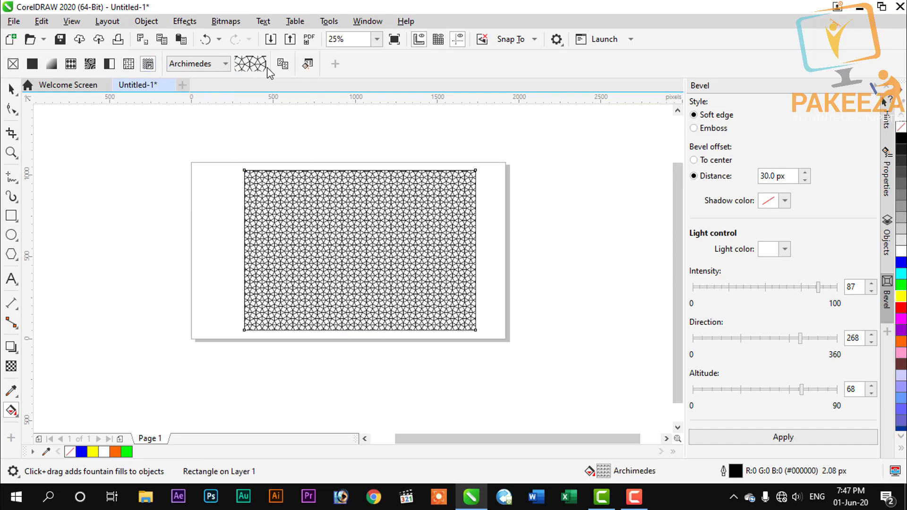
pyautogui.click(226, 64)
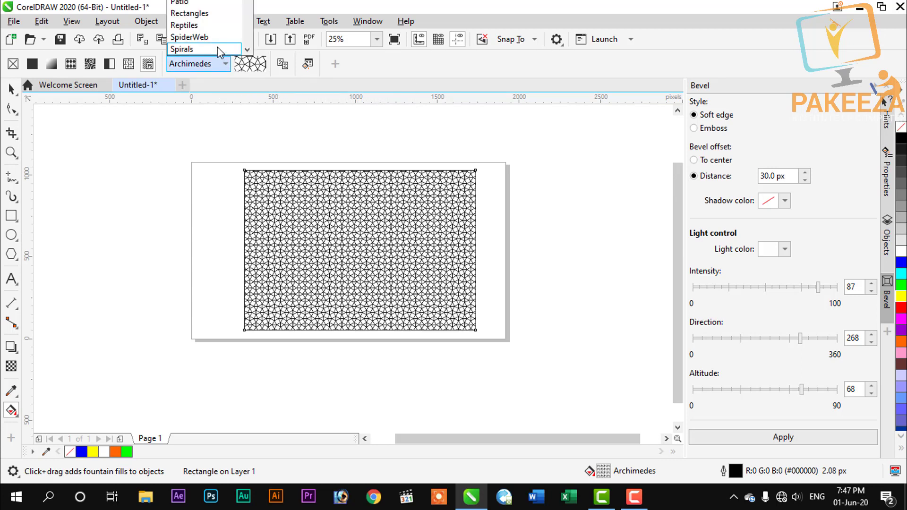
pyautogui.click(208, 13)
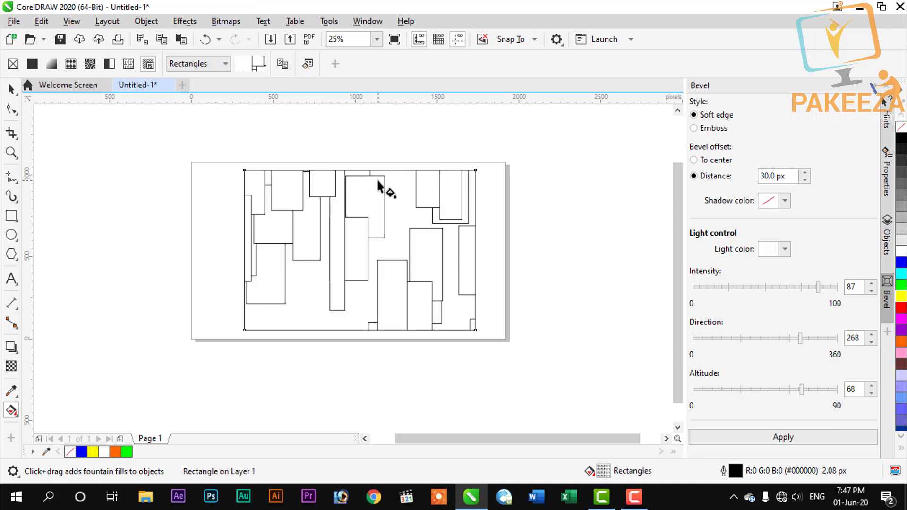
pyautogui.hotkey('ctrl', 'z')
pyautogui.hotkey('ctrl', 'z')
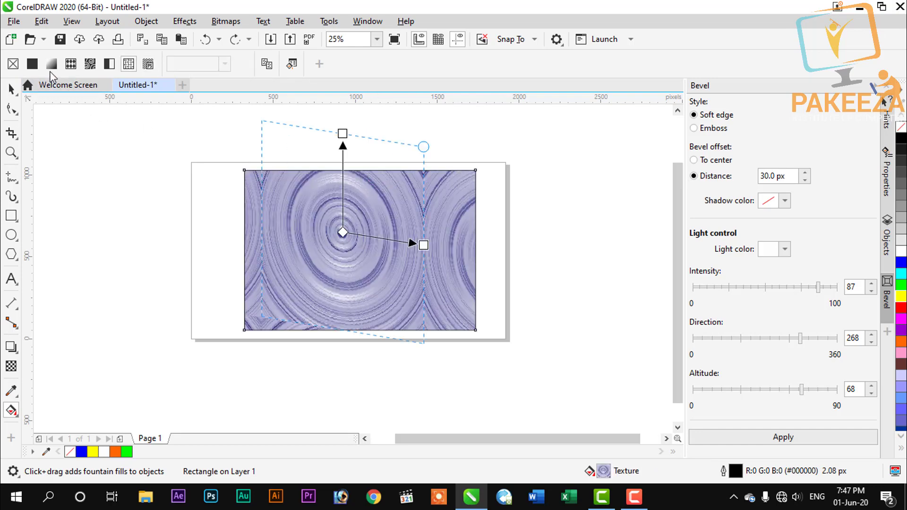
# Replace the rectangle's texture with a fountain fill and move its red end node just beyond the rectangle's right edge.
pyautogui.click(17, 67)
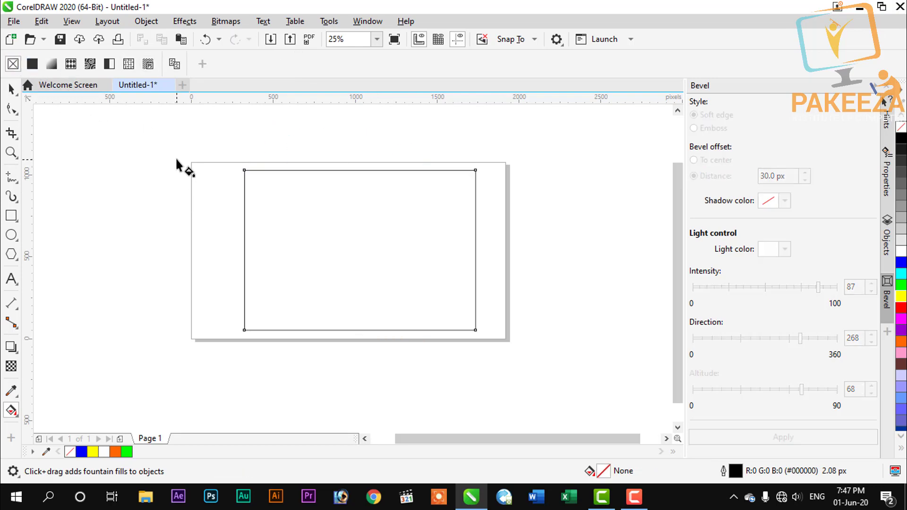
pyautogui.click(273, 185)
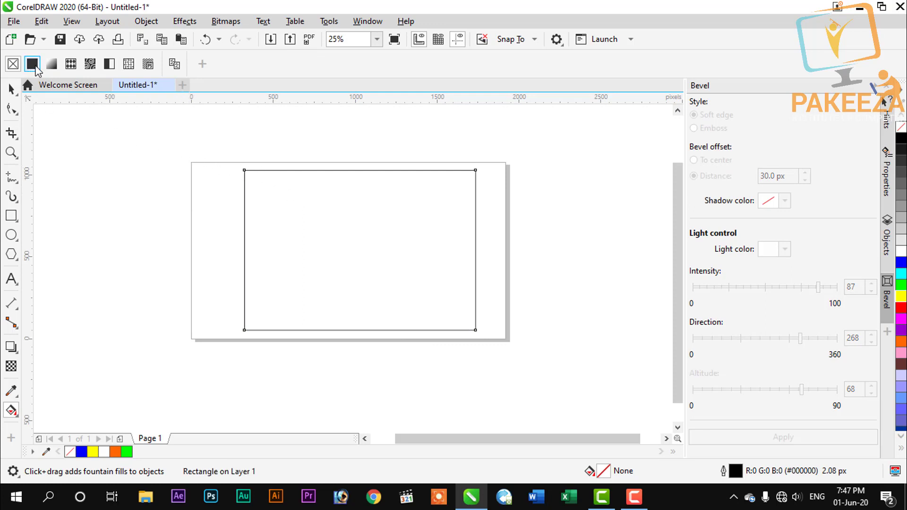
pyautogui.click(49, 68)
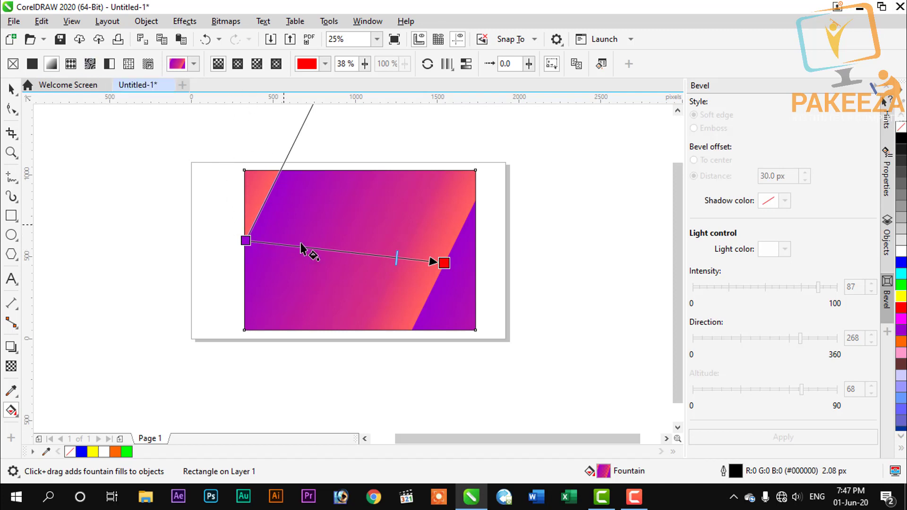
pyautogui.moveTo(444, 262); pyautogui.dragTo(491, 248)
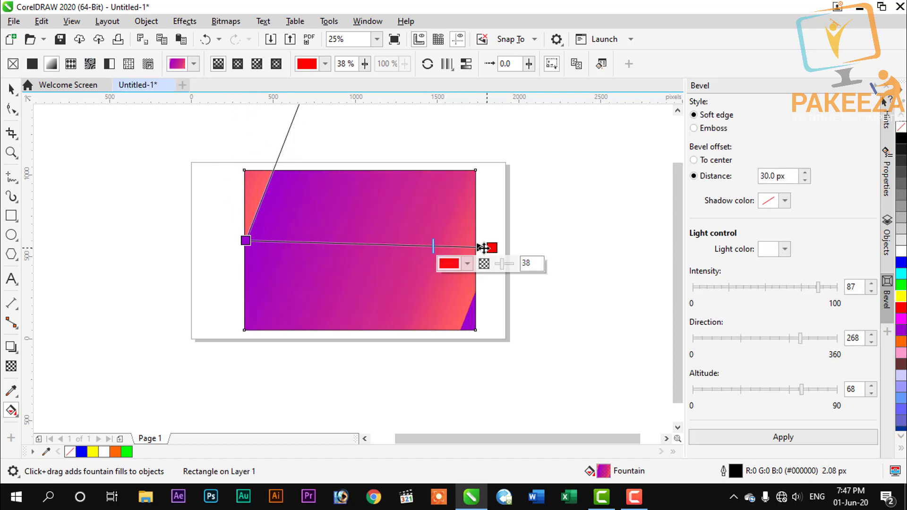
# Try reversing the direction of the purple-to-red fountain fill and reverse it back.
pyautogui.click(193, 63)
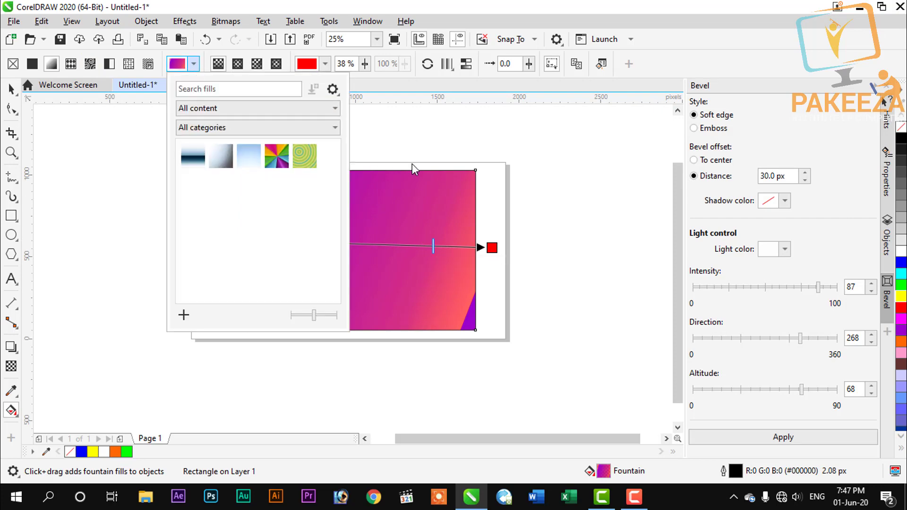
pyautogui.click(407, 148)
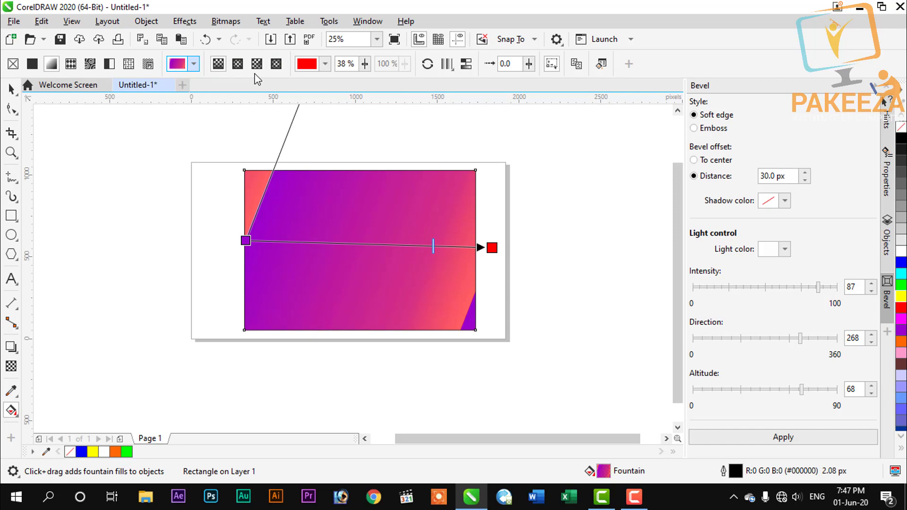
pyautogui.click(427, 64)
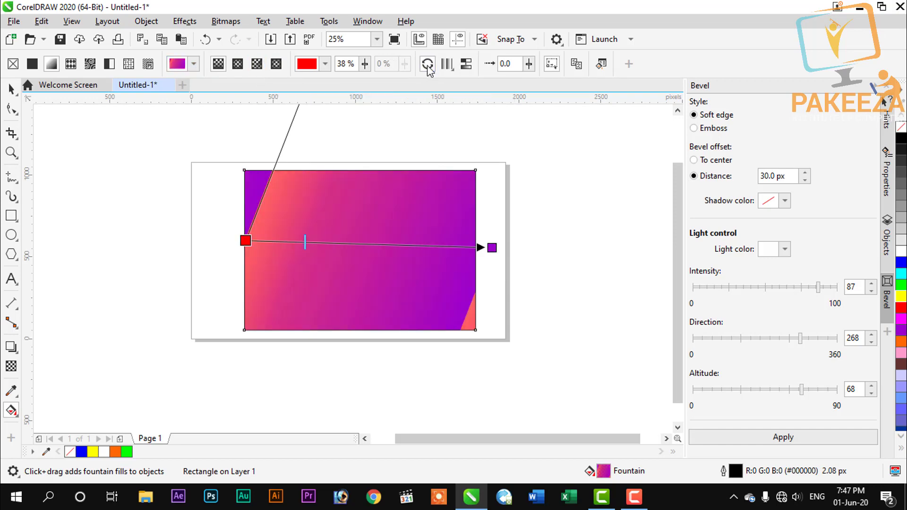
pyautogui.click(427, 64)
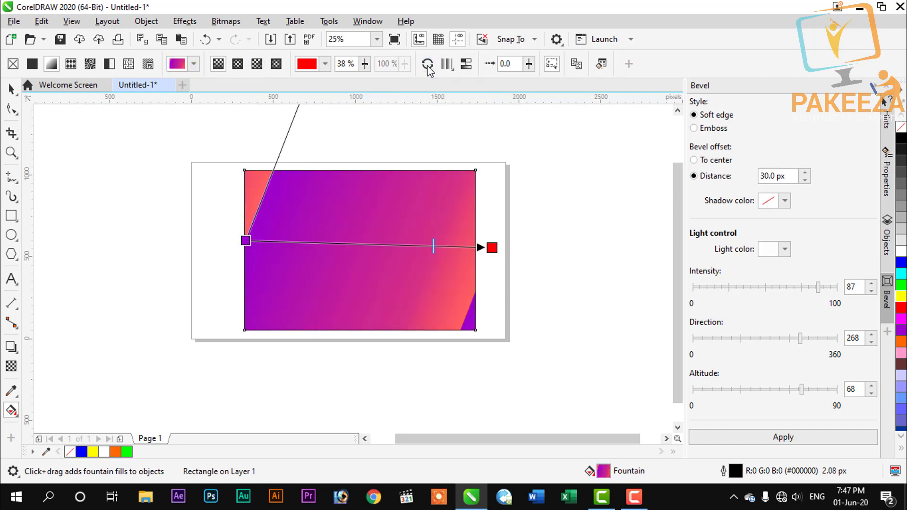
# Try the elliptical, conical and rectangular fountain types on the rectangle, and set the red colour node to orange.
pyautogui.click(238, 64)
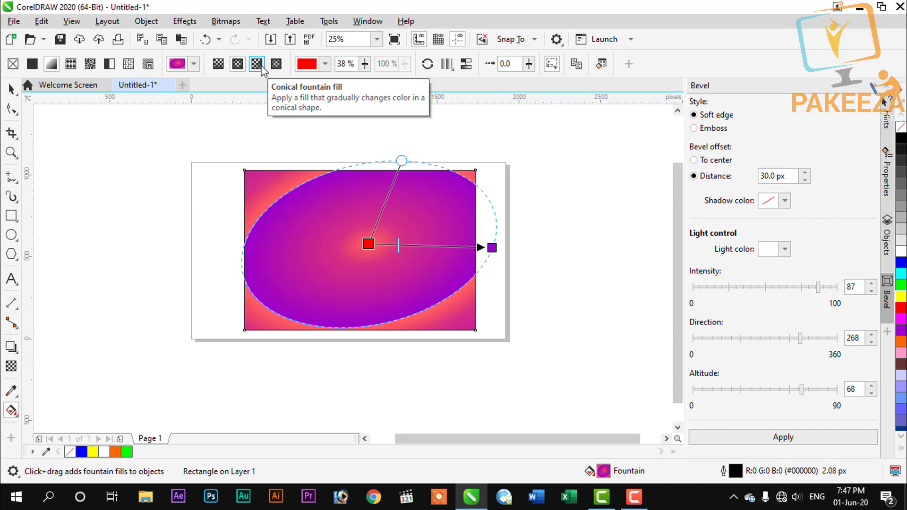
pyautogui.click(257, 64)
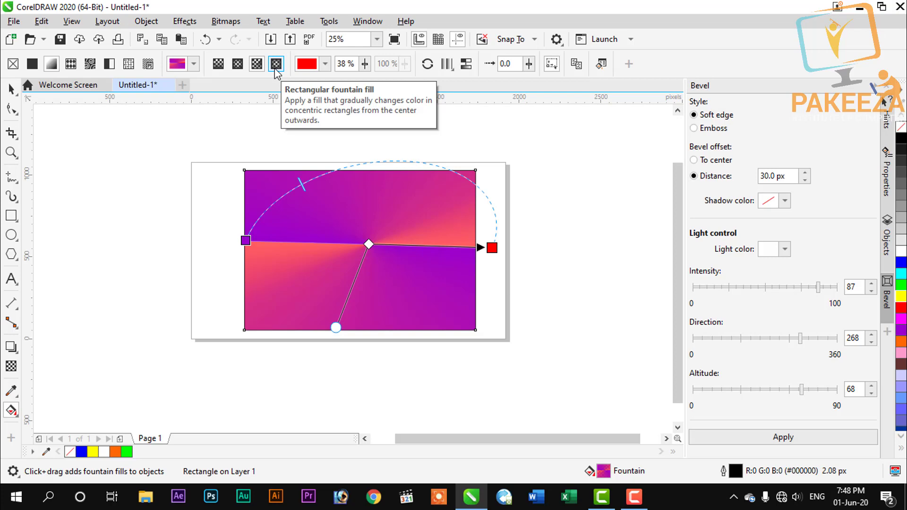
pyautogui.click(276, 71)
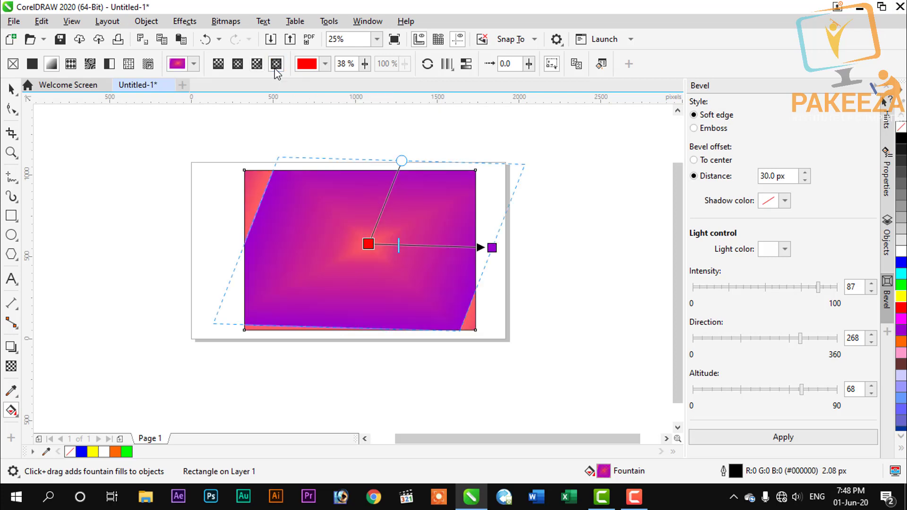
pyautogui.click(325, 63)
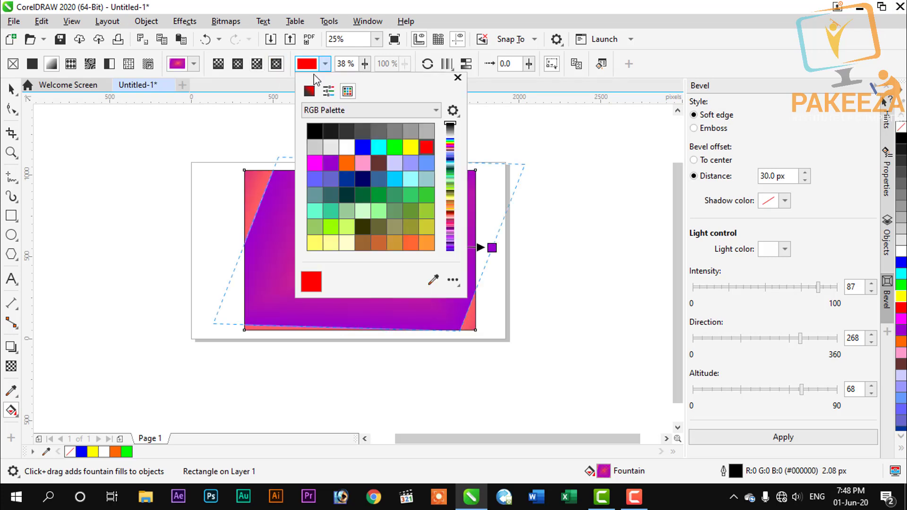
pyautogui.click(346, 163)
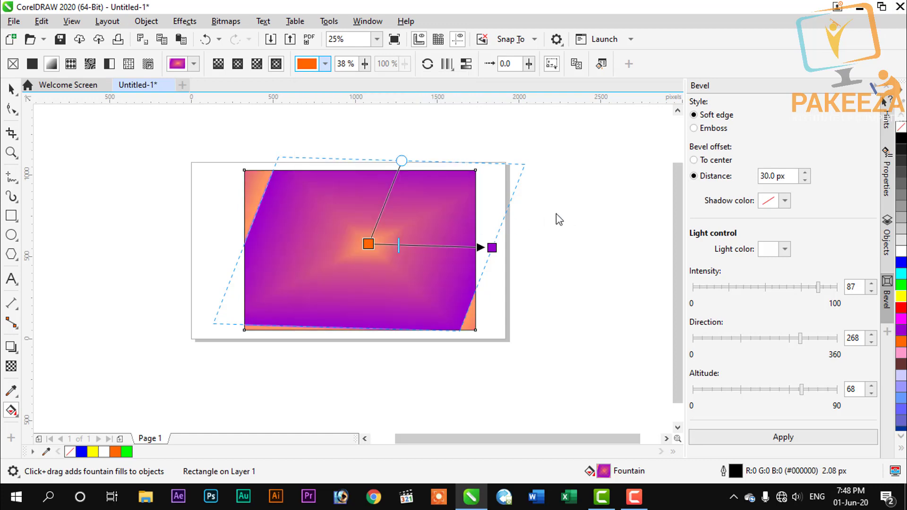
# Select the filled rectangle and delete it from the page.
pyautogui.click(11, 89)
pyautogui.moveTo(155, 138); pyautogui.dragTo(552, 361)
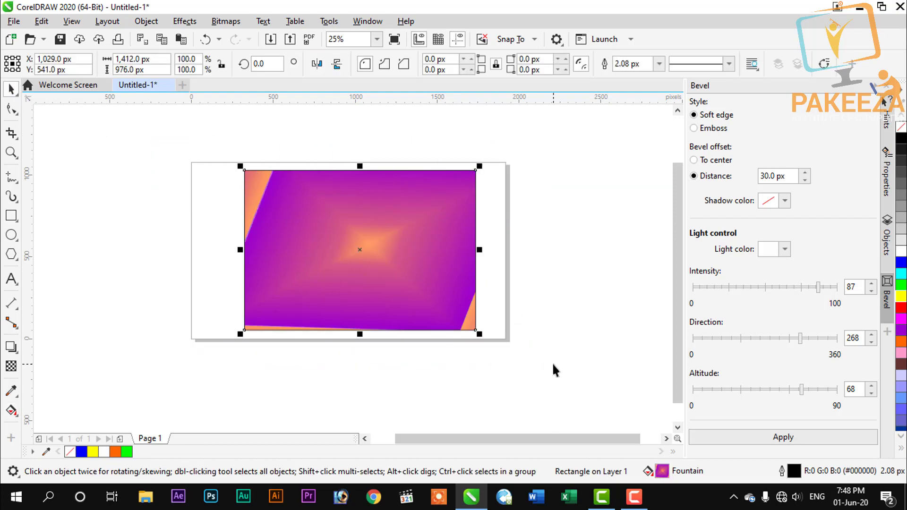
pyautogui.press('Delete')
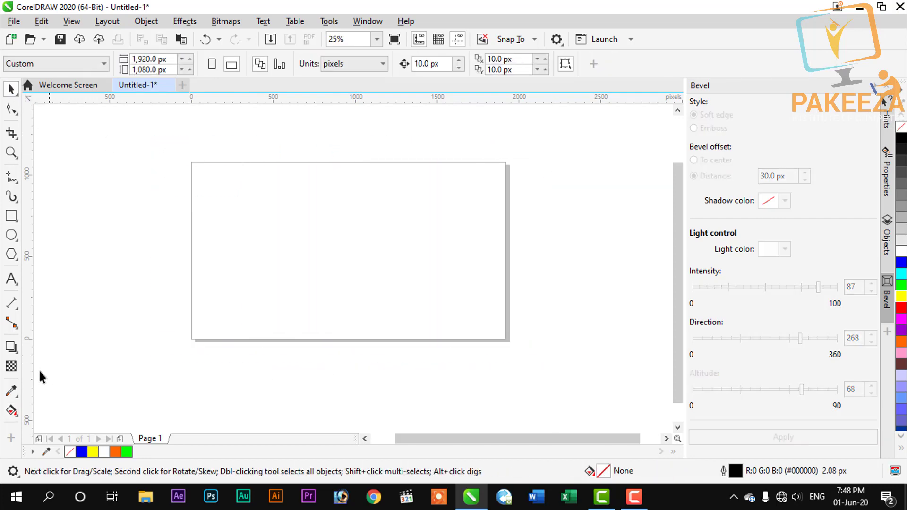
# Draw a circle about 905 px in diameter near the page's middle and give it a black-to-white linear fountain fill.
pyautogui.click(12, 235)
pyautogui.moveTo(229, 187); pyautogui.dragTo(371, 317)
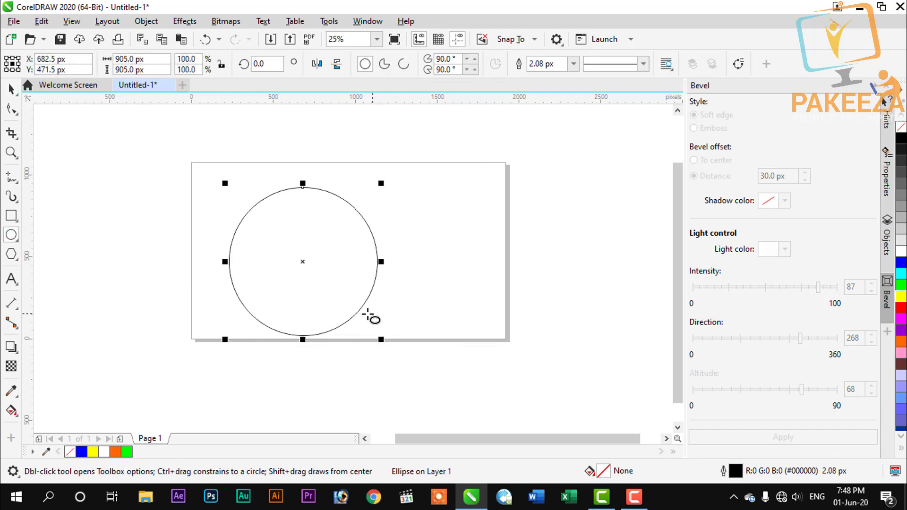
pyautogui.moveTo(302, 262); pyautogui.dragTo(340, 246)
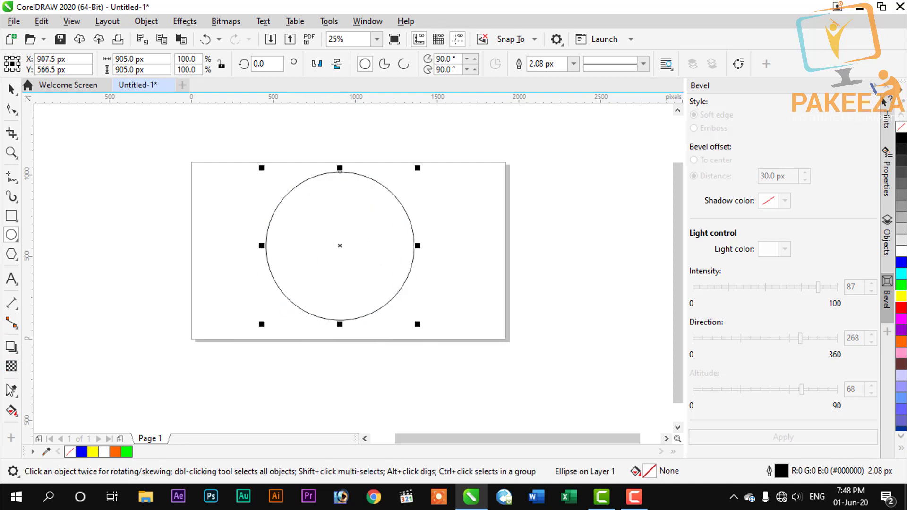
pyautogui.click(11, 410)
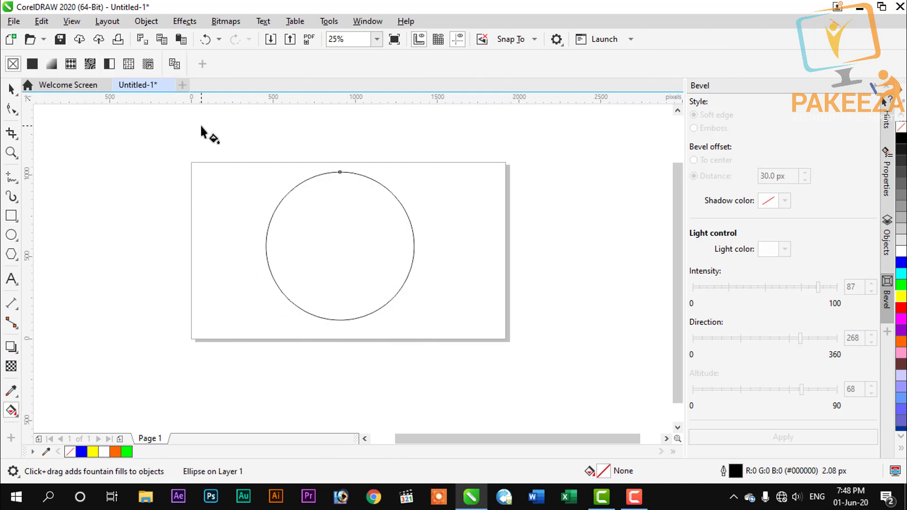
pyautogui.click(52, 68)
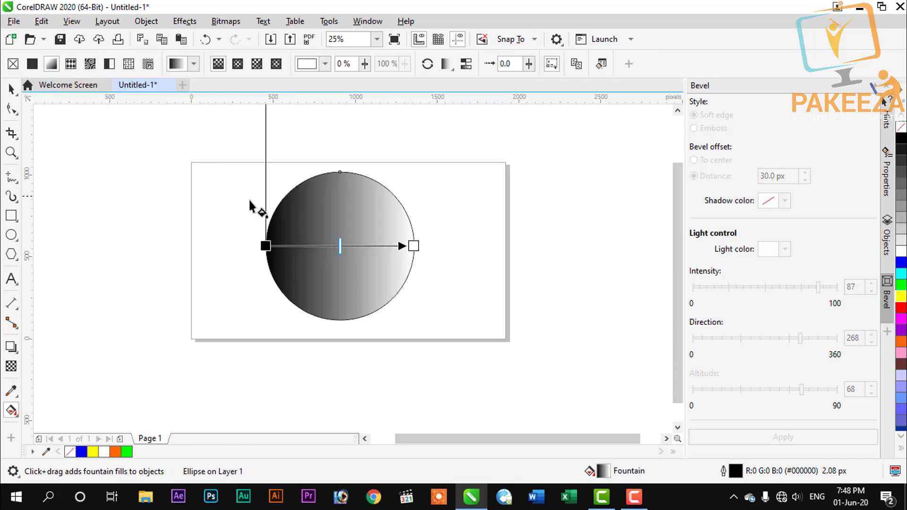
# Delete the circle and draw a rectangle about 1328 by 962 px, placing its centre at about X 1091, Y 624 px.
pyautogui.click(11, 215)
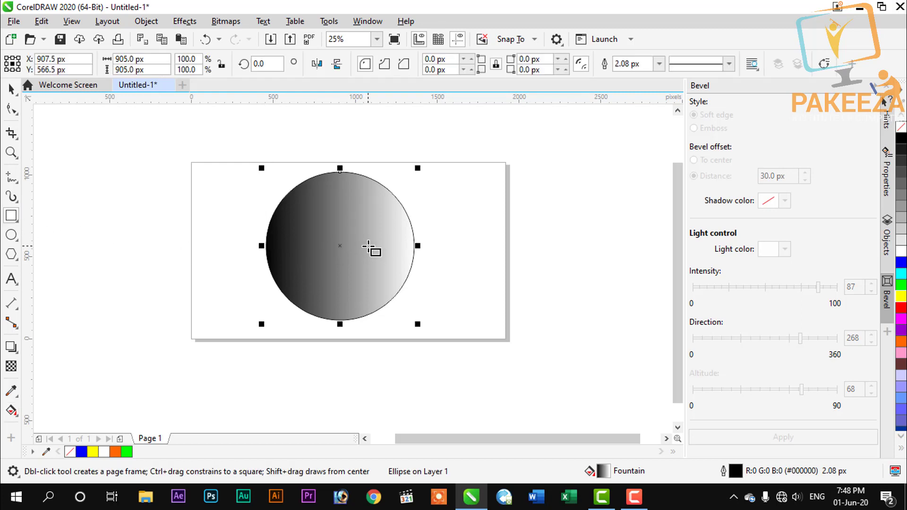
pyautogui.press('Delete')
pyautogui.moveTo(244, 176); pyautogui.dragTo(462, 333)
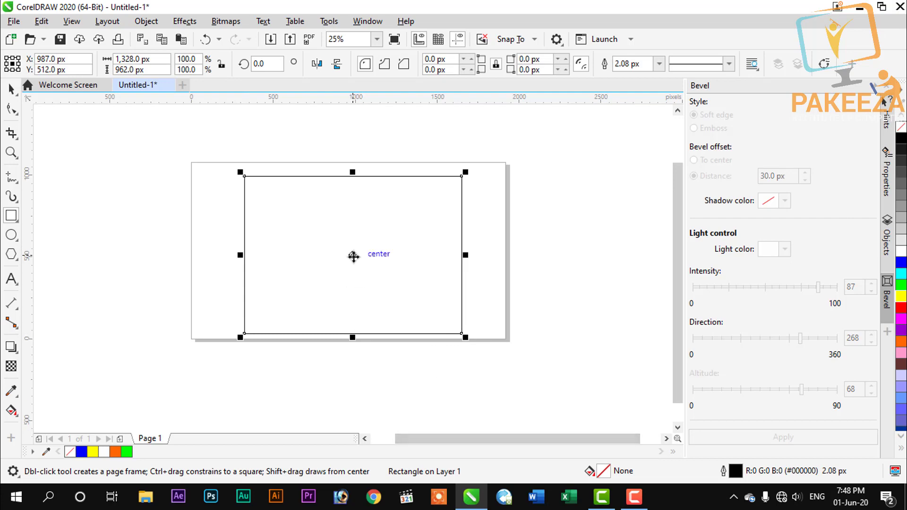
pyautogui.moveTo(354, 256); pyautogui.dragTo(370, 237)
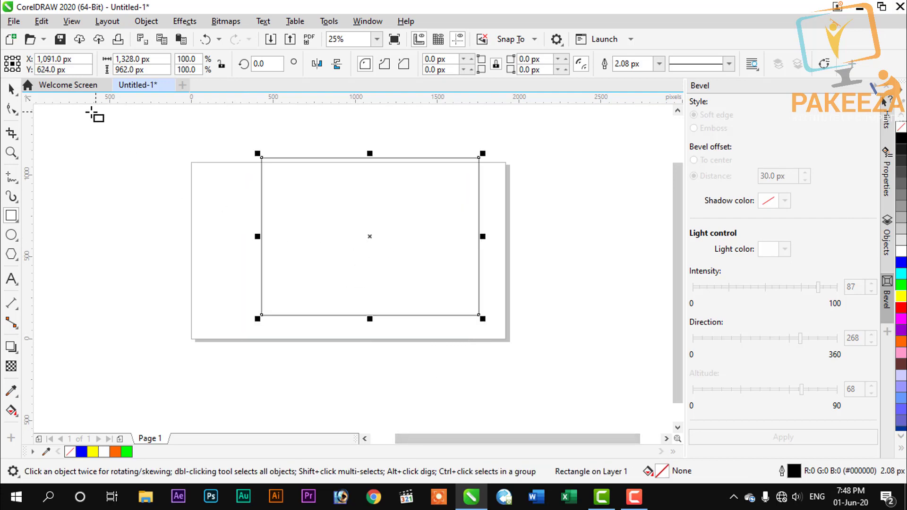
# Apply a linear fountain fill to the rectangle with green as the start colour and dark brown as the end colour.
pyautogui.click(11, 410)
pyautogui.click(52, 64)
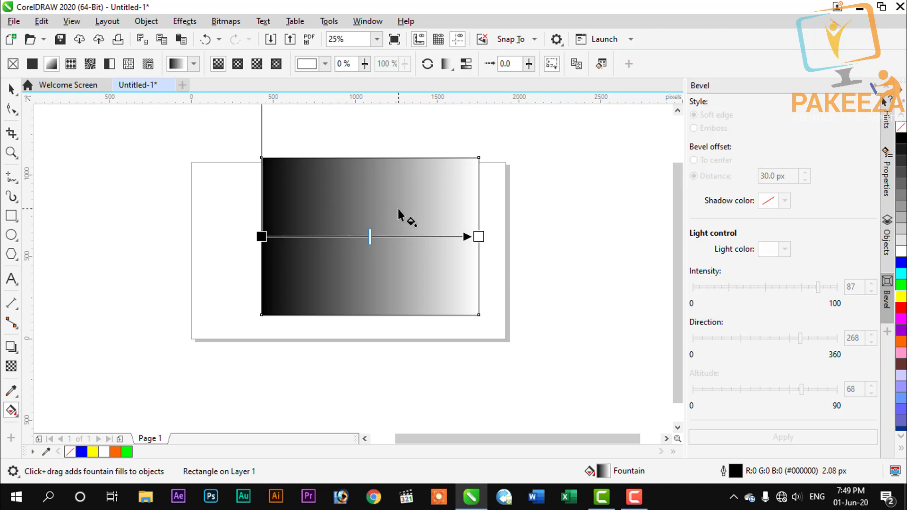
pyautogui.scroll(1, 398, 216)
pyautogui.scroll(-1, 398, 216)
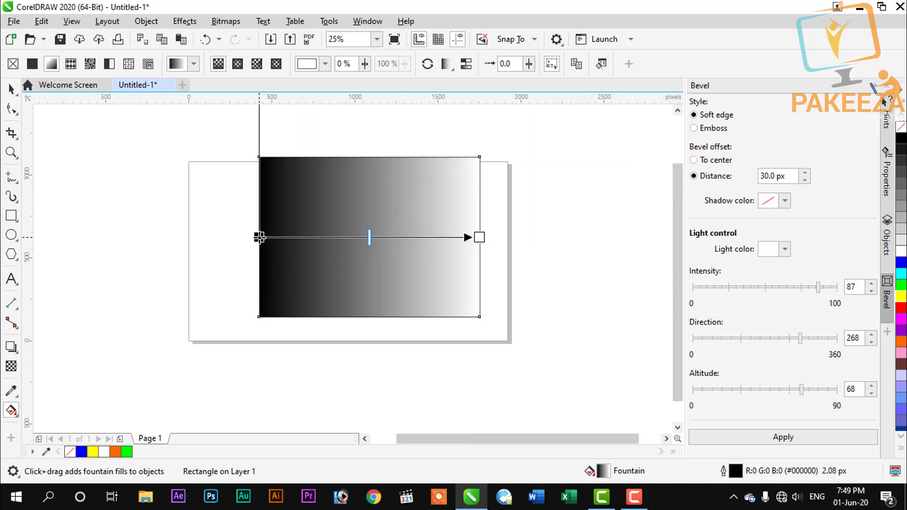
pyautogui.click(260, 237)
pyautogui.click(902, 286)
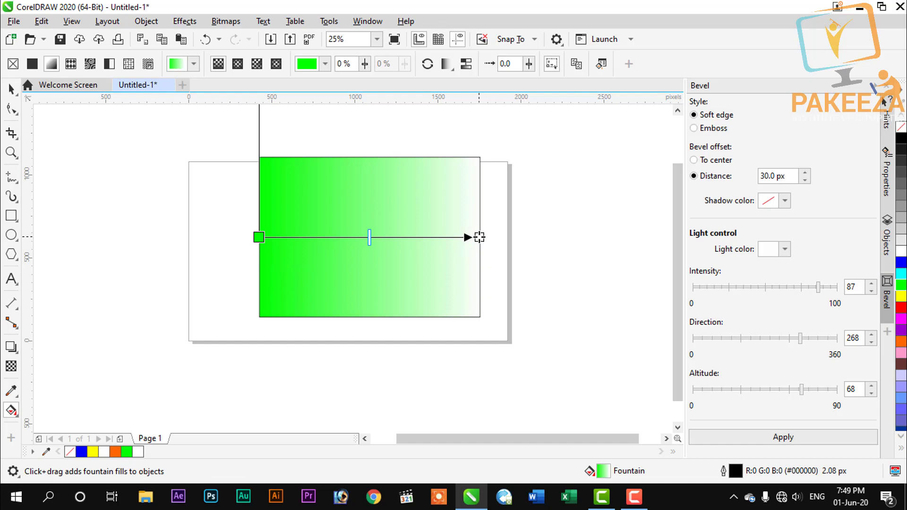
pyautogui.click(478, 237)
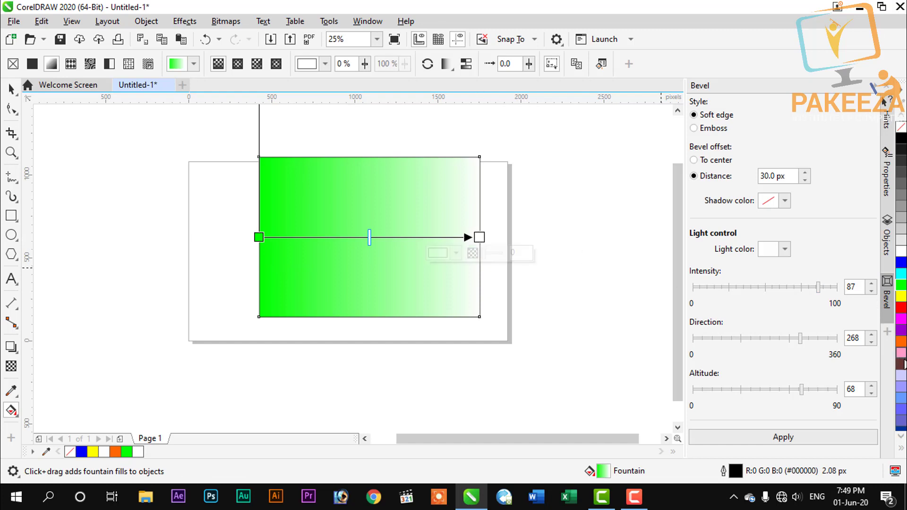
pyautogui.click(900, 364)
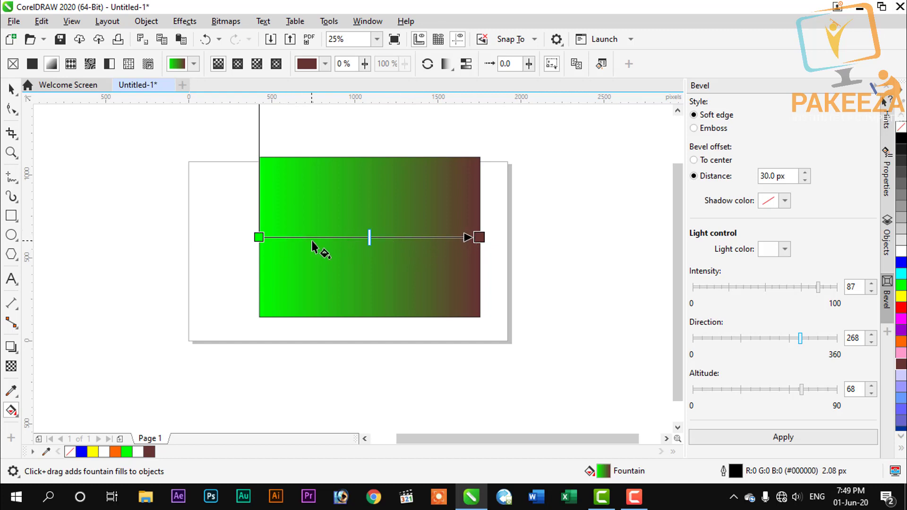
# Add three intermediate colour nodes to the fountain fill: blue at 20%, red at 46% and yellow at 68%.
pyautogui.scroll(1, 313, 238)
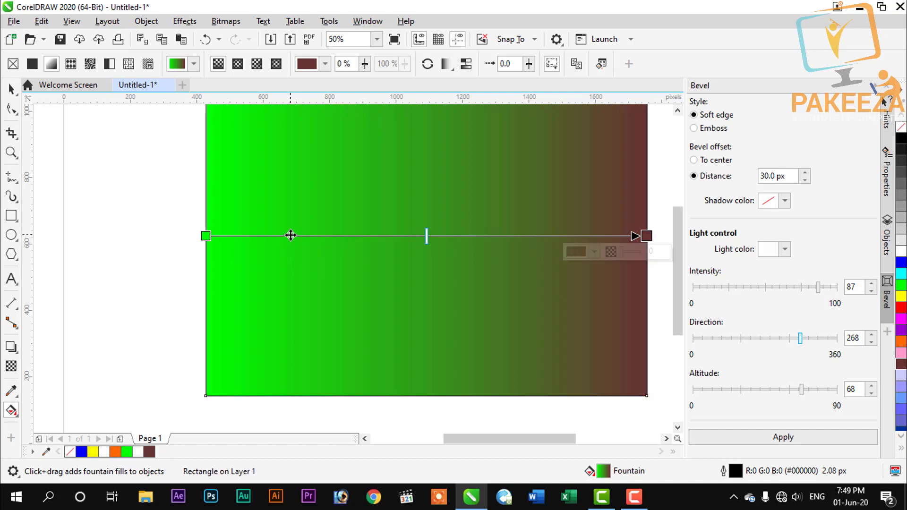
pyautogui.doubleClick(293, 235)
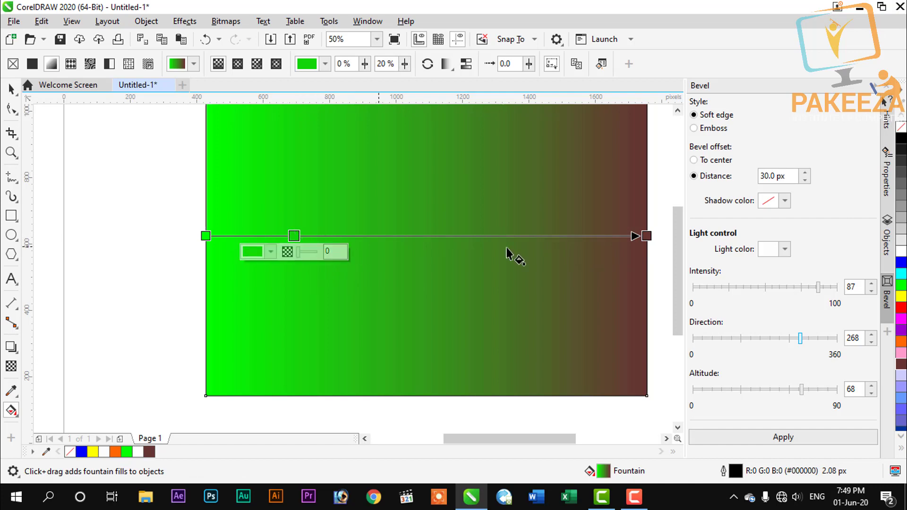
pyautogui.click(900, 261)
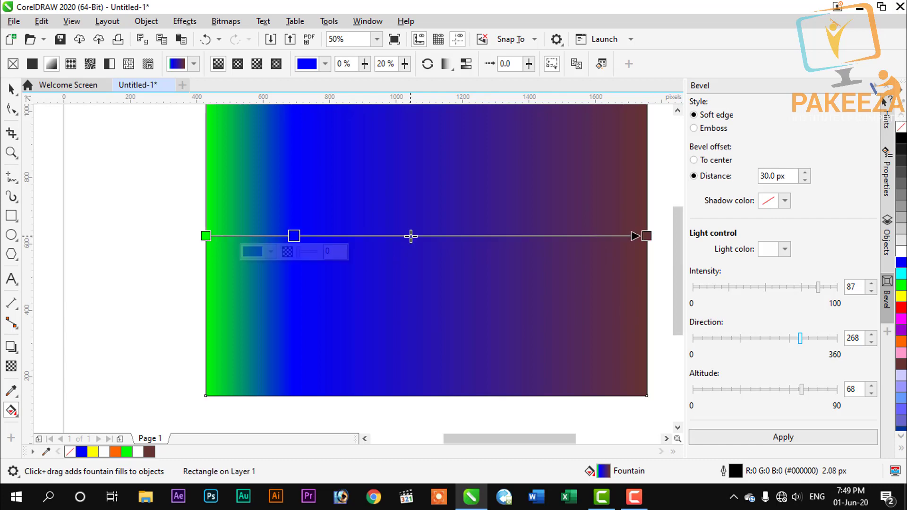
pyautogui.doubleClick(409, 236)
pyautogui.click(901, 308)
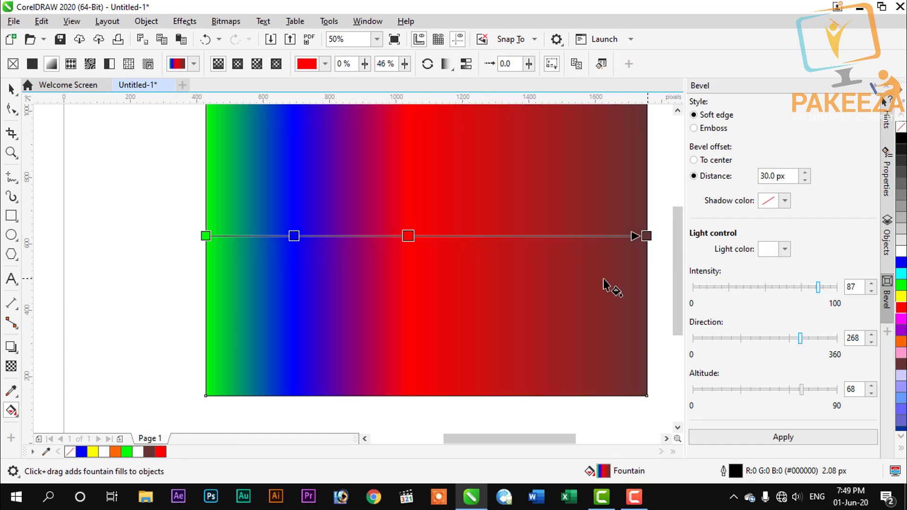
pyautogui.doubleClick(506, 238)
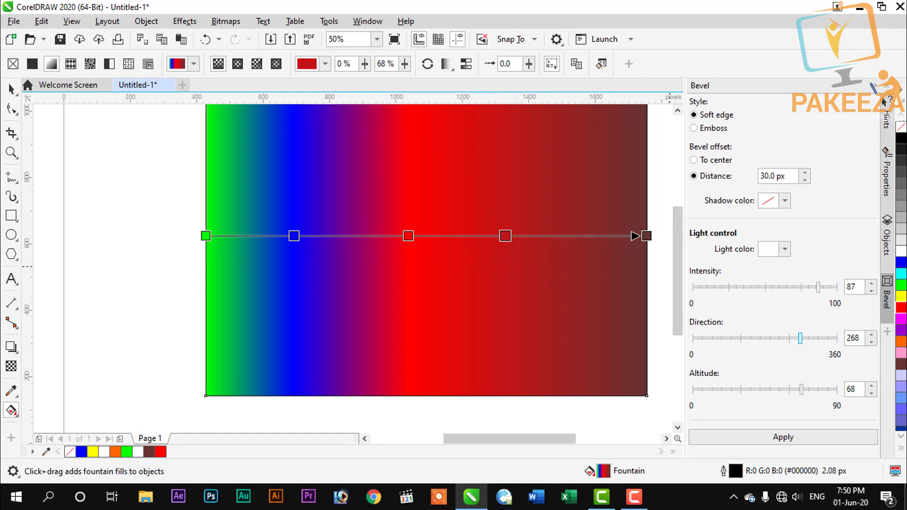
pyautogui.click(901, 298)
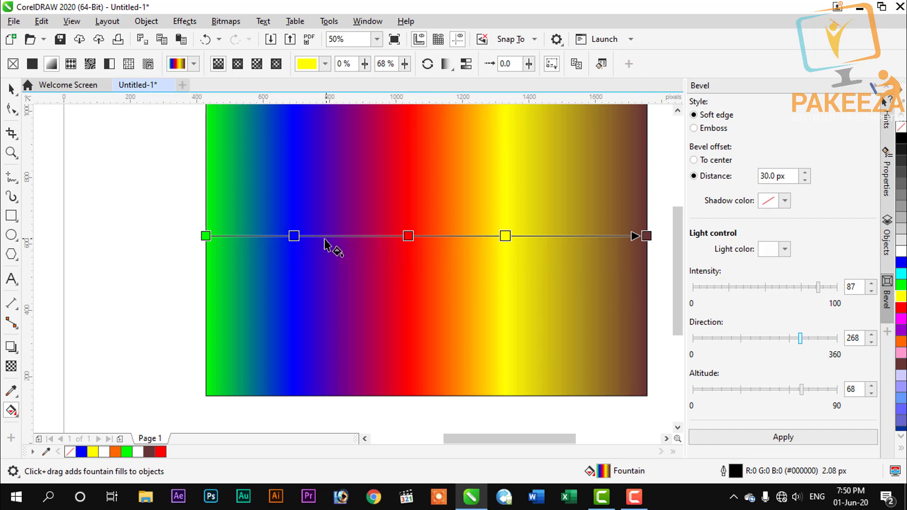
# Move the blue colour node along the fountain fill to the 24% position.
pyautogui.click(294, 235)
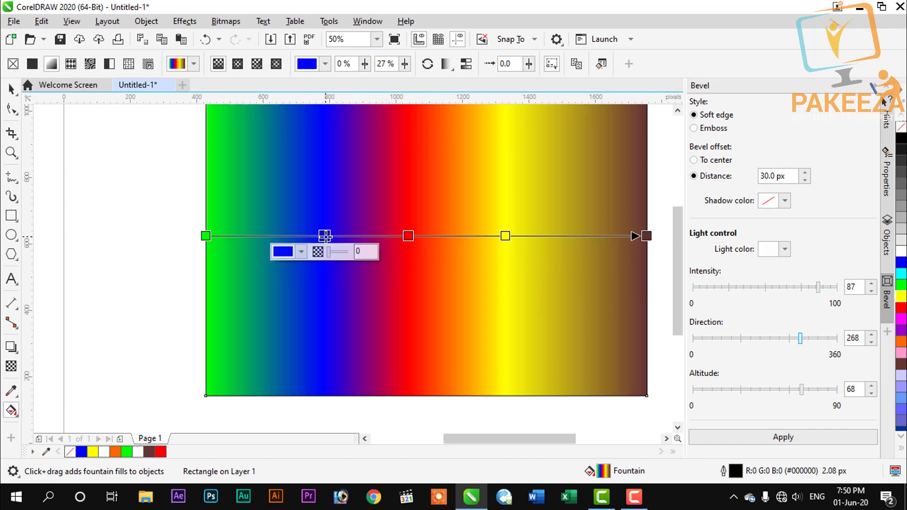
pyautogui.moveTo(294, 236); pyautogui.dragTo(311, 235)
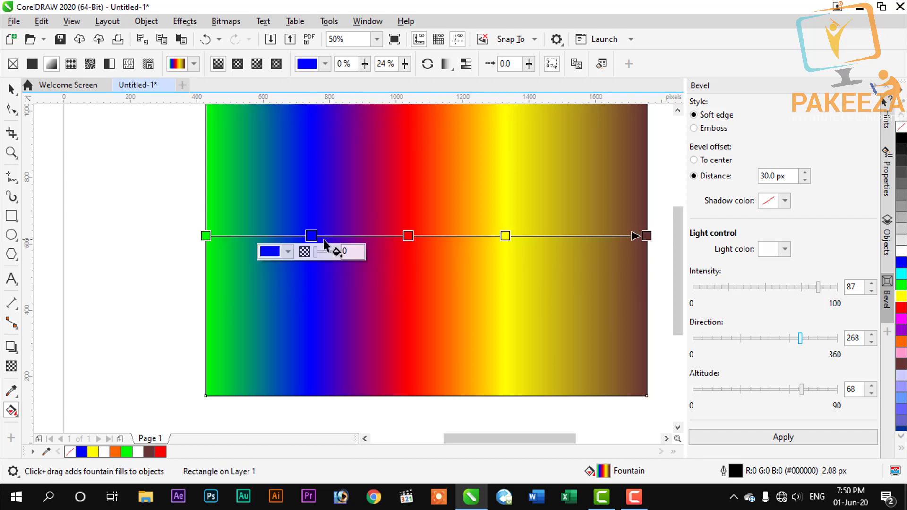
# Add a red colour node at 86% of the fountain fill and change the end node from brown to purple.
pyautogui.doubleClick(587, 236)
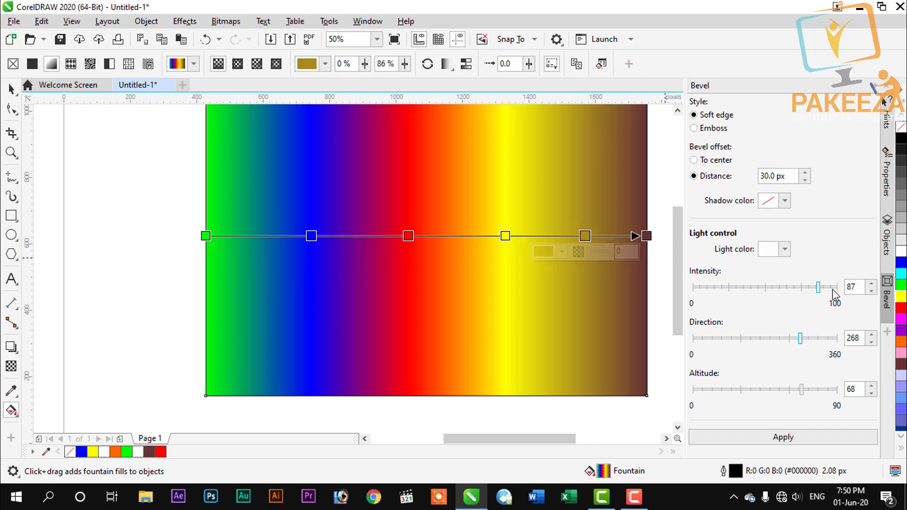
pyautogui.click(901, 308)
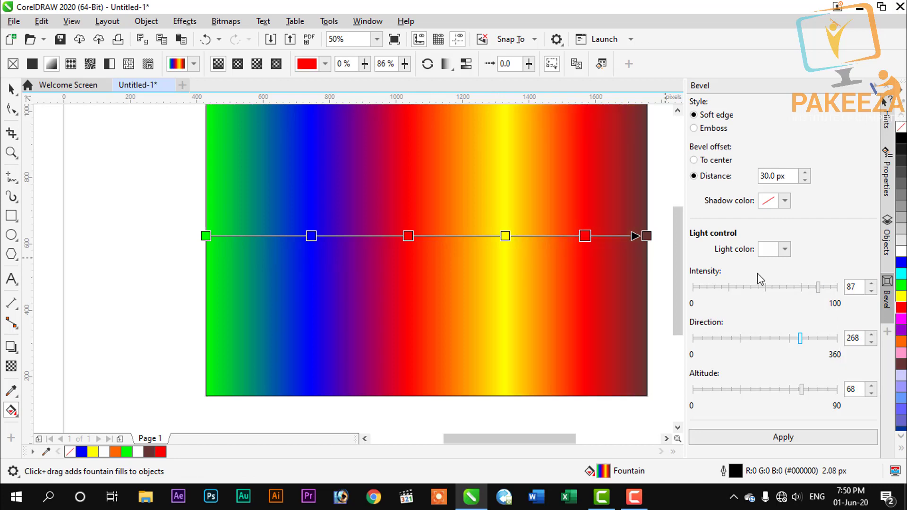
pyautogui.click(647, 235)
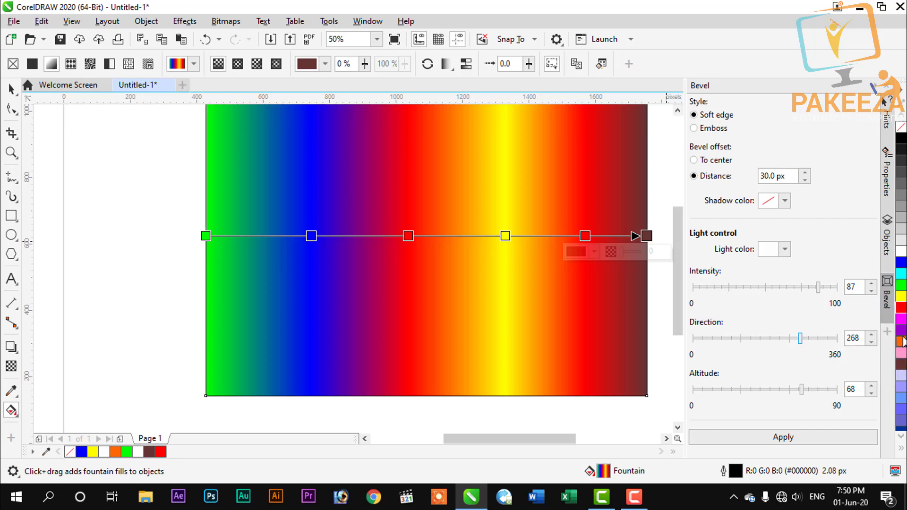
pyautogui.click(902, 331)
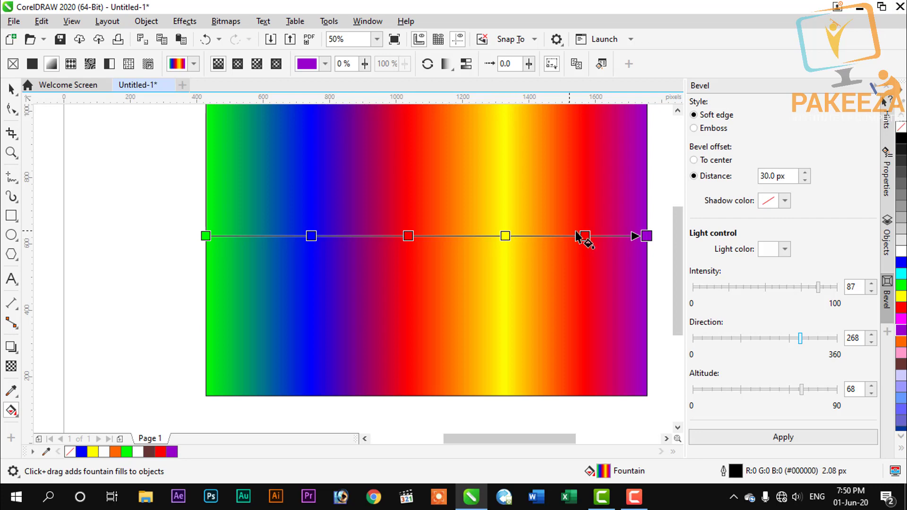
# Reposition the intermediate nodes: last red to 80%, yellow to 64%, the other red slightly towards yellow, and blue to 31%.
pyautogui.moveTo(584, 236); pyautogui.dragTo(488, 236)
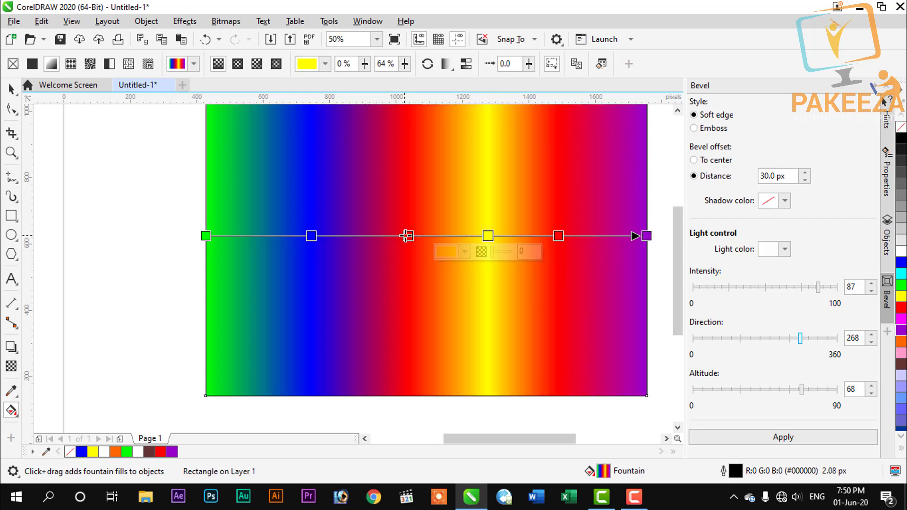
pyautogui.moveTo(408, 236); pyautogui.dragTo(413, 236)
pyautogui.moveTo(311, 235); pyautogui.dragTo(303, 236)
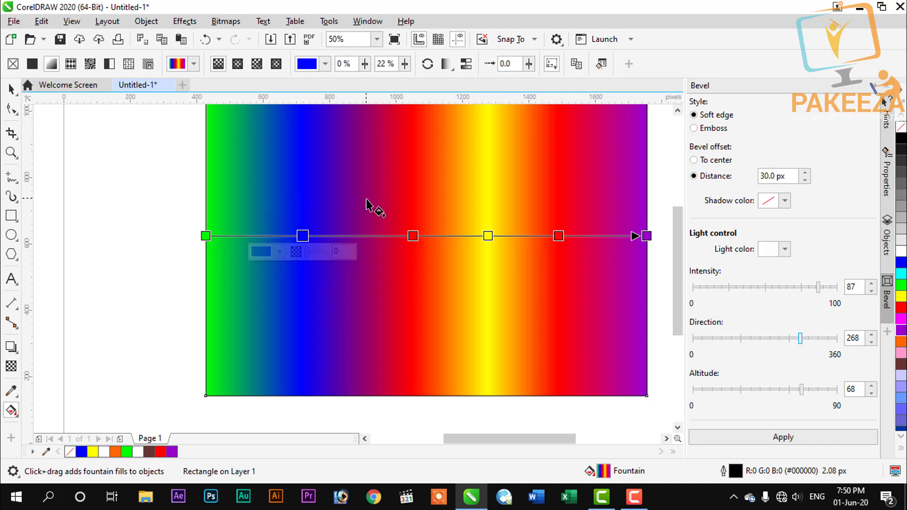
pyautogui.moveTo(303, 236); pyautogui.dragTo(342, 236)
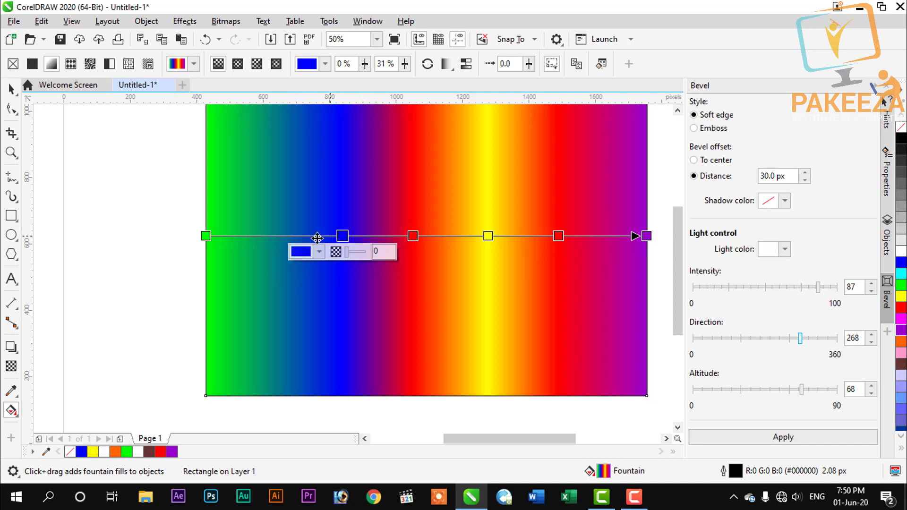
# Add a yellow colour node at 15%, between the green start node and the blue node.
pyautogui.doubleClick(272, 236)
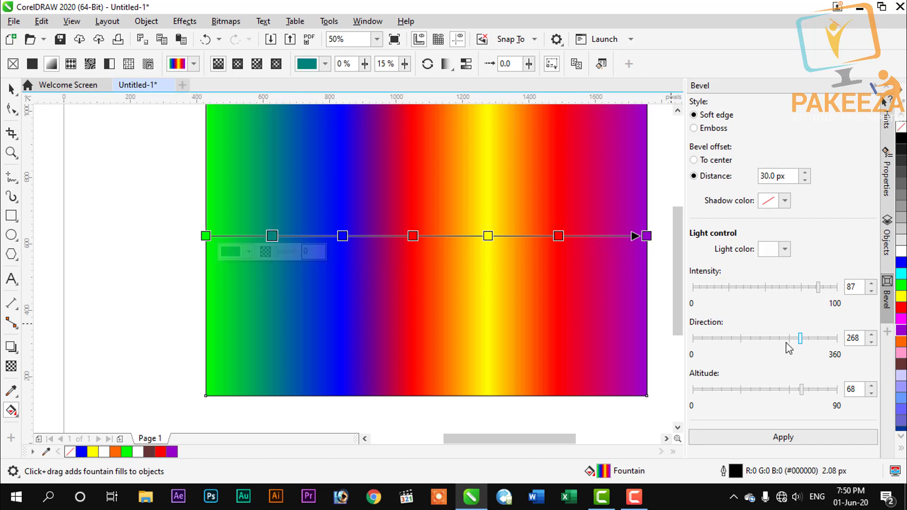
pyautogui.click(901, 341)
pyautogui.click(902, 297)
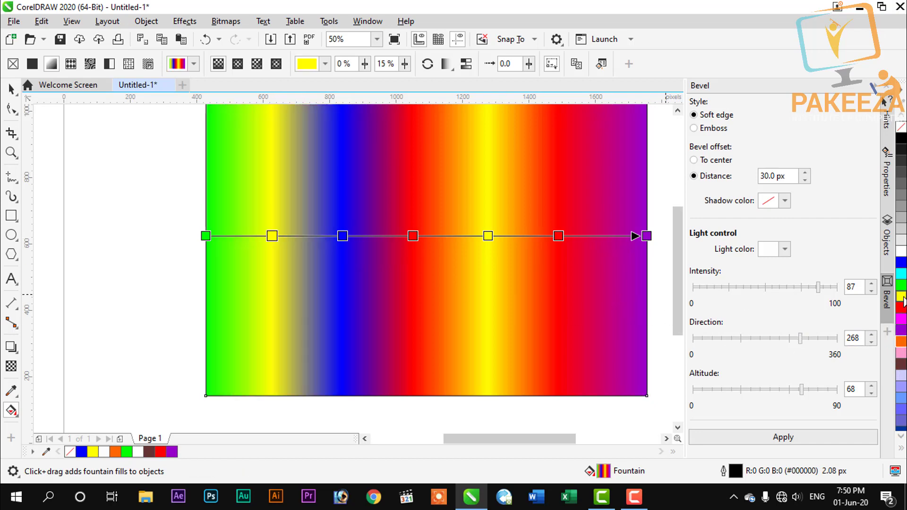
# Fine-tune the spacing of the first half's nodes, moving blue to 29% and the first yellow to 13%.
pyautogui.moveTo(413, 236)
pyautogui.mouseDown()
pyautogui.moveTo(439, 236)
pyautogui.moveTo(408, 236)
pyautogui.mouseUp()
pyautogui.doubleClick(414, 237)
pyautogui.hotkey('ctrl', 'z')
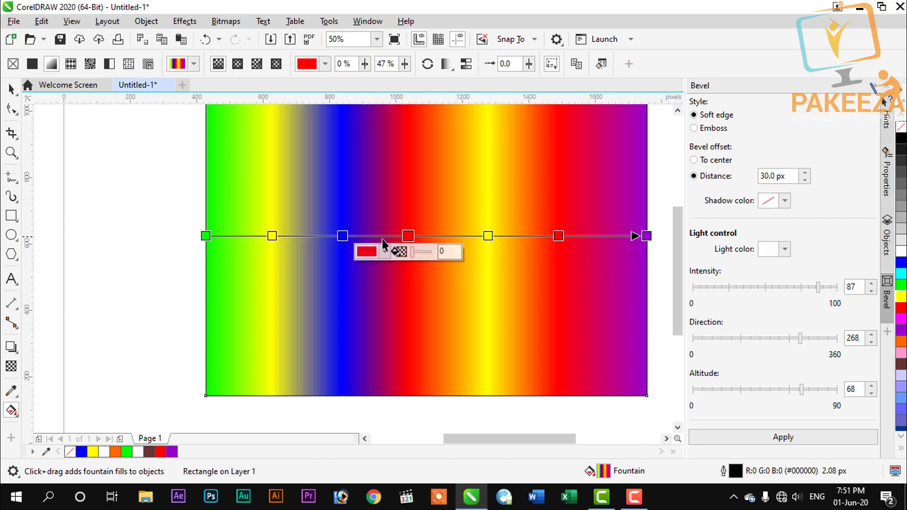
pyautogui.moveTo(343, 236); pyautogui.dragTo(333, 236)
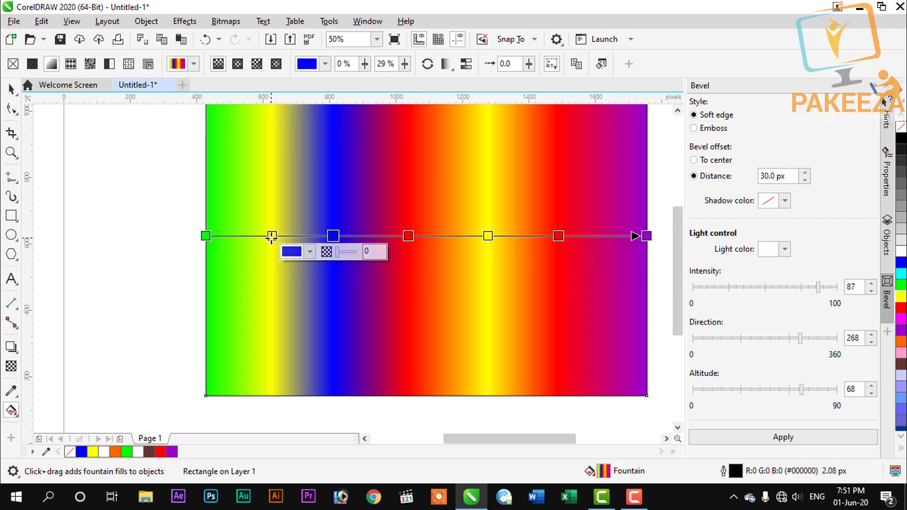
pyautogui.moveTo(272, 236); pyautogui.dragTo(263, 236)
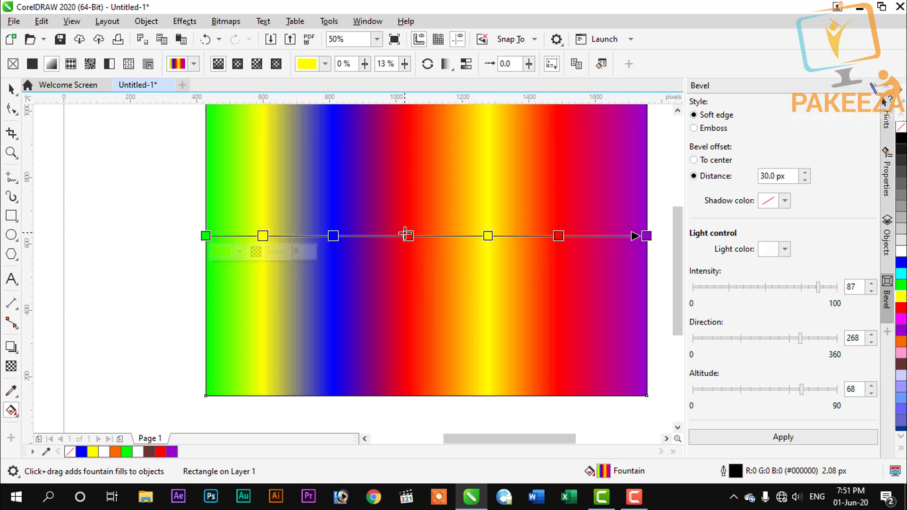
# Make the middle red node partly transparent and set node transparency to 24% for blue and 14% for the purple end node.
pyautogui.moveTo(408, 235); pyautogui.dragTo(424, 252)
pyautogui.click(333, 235)
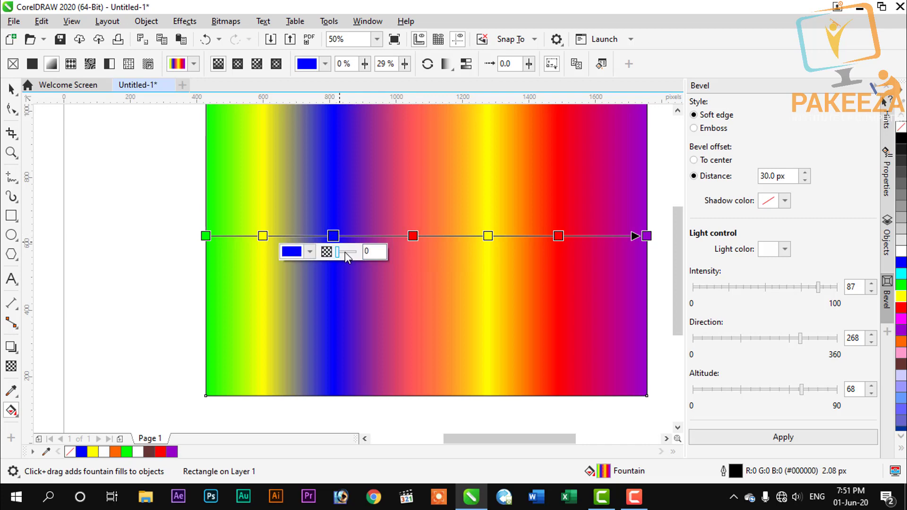
pyautogui.moveTo(337, 254); pyautogui.dragTo(341, 253)
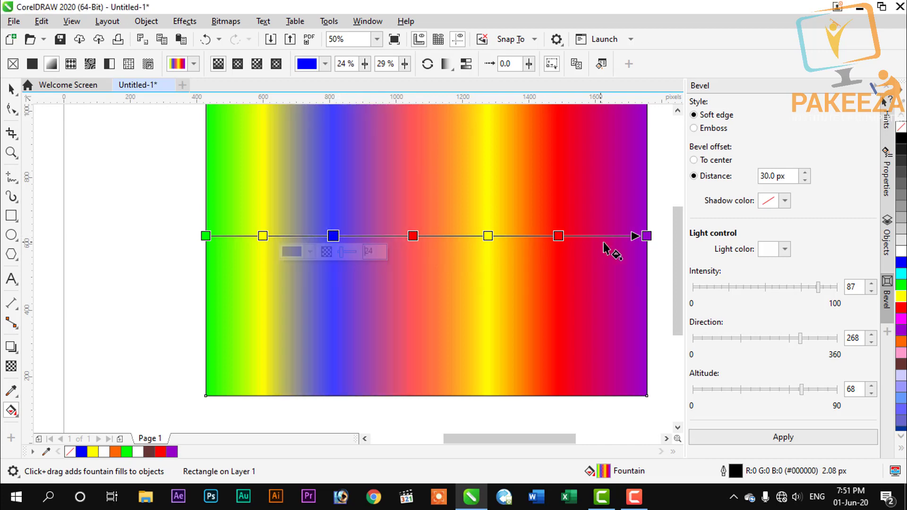
pyautogui.click(646, 236)
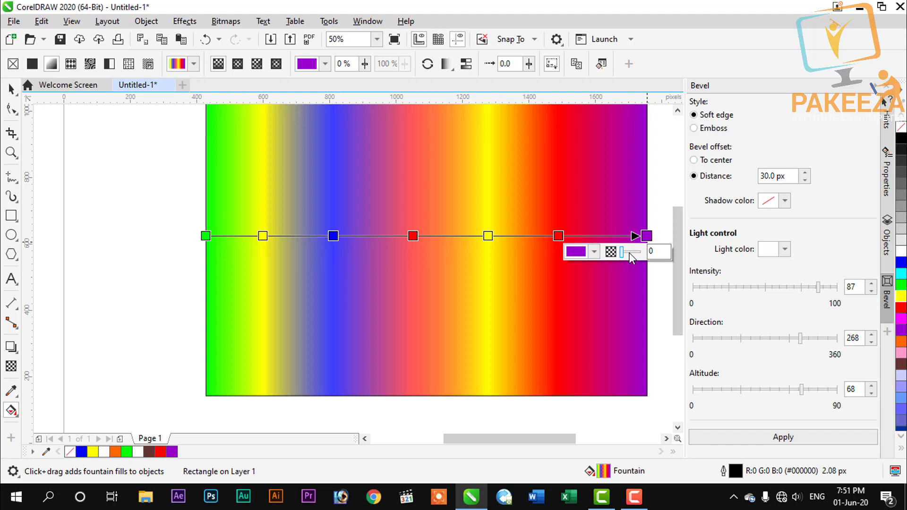
pyautogui.click(629, 253)
pyautogui.click(624, 251)
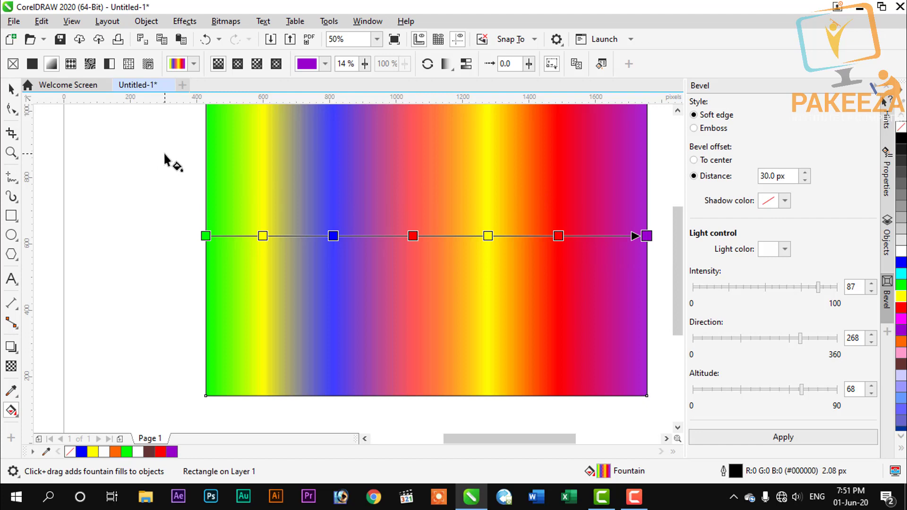
# Turn on smooth colour transitions and set the fill's arrangement to Repeat after trying Repeat and Mirror.
pyautogui.click(466, 64)
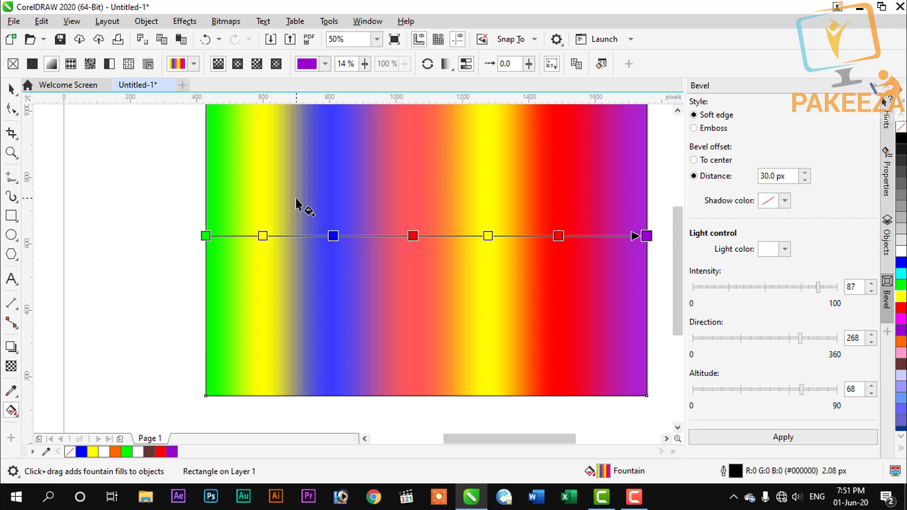
pyautogui.click(452, 70)
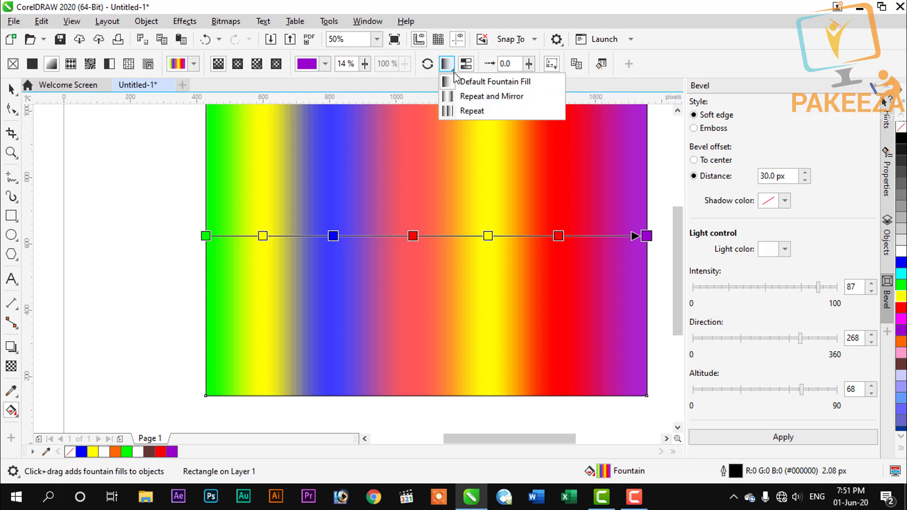
pyautogui.click(471, 99)
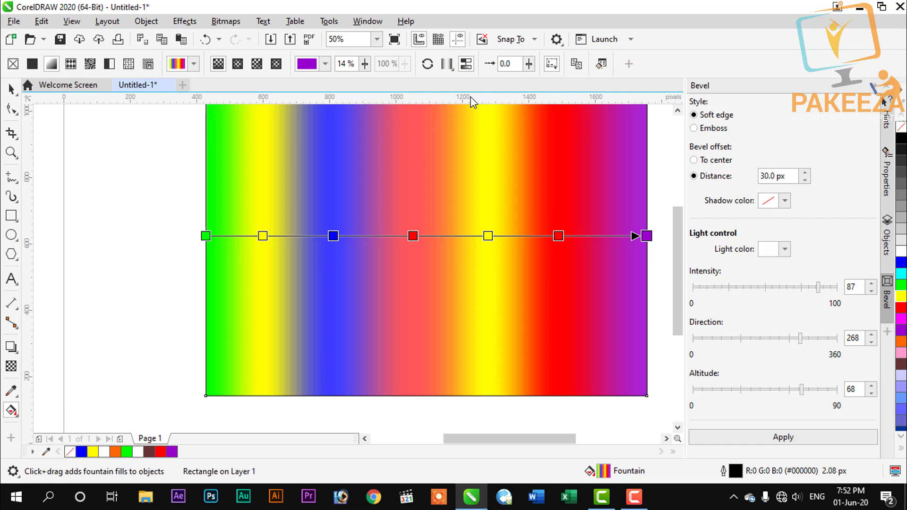
pyautogui.click(447, 70)
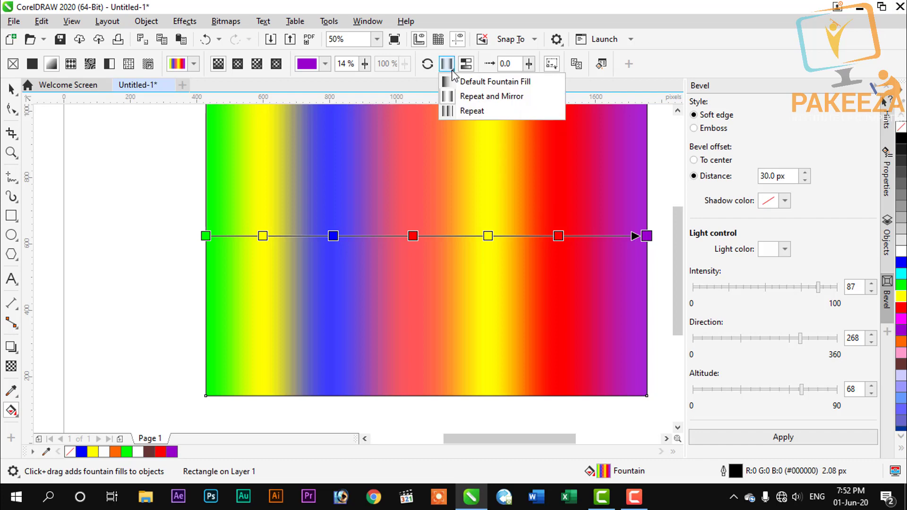
pyautogui.click(469, 112)
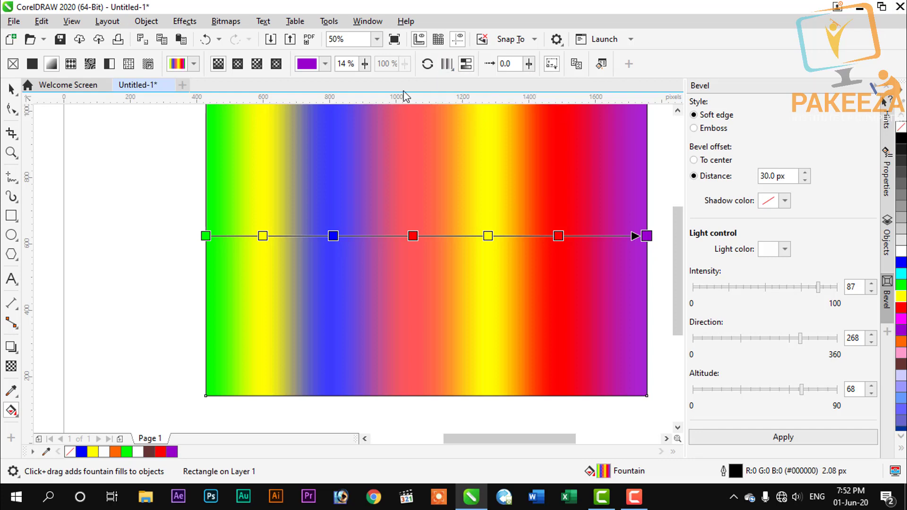
# Switch to a rectangular fountain fill, shrink it towards the centre so it repeats, and set the green node's transparency to 38%.
pyautogui.click(277, 64)
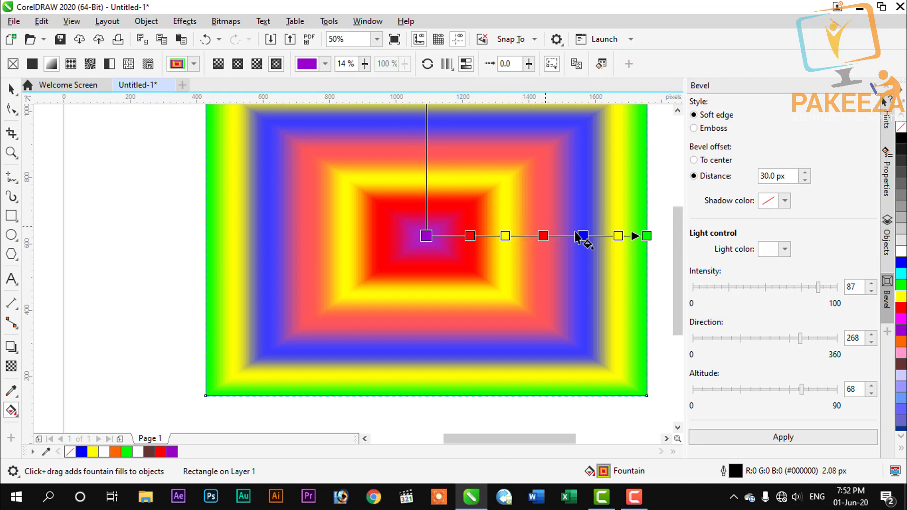
pyautogui.moveTo(680, 252); pyautogui.dragTo(679, 242)
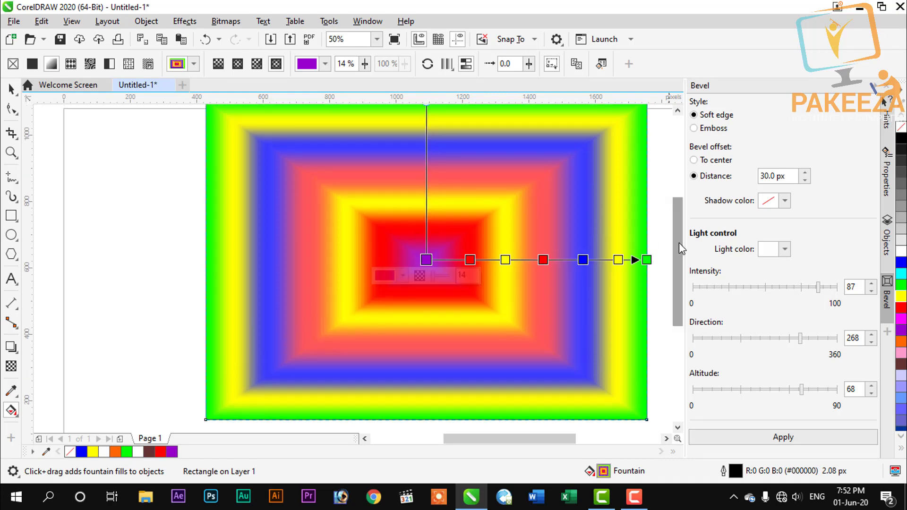
pyautogui.moveTo(677, 241); pyautogui.dragTo(519, 266)
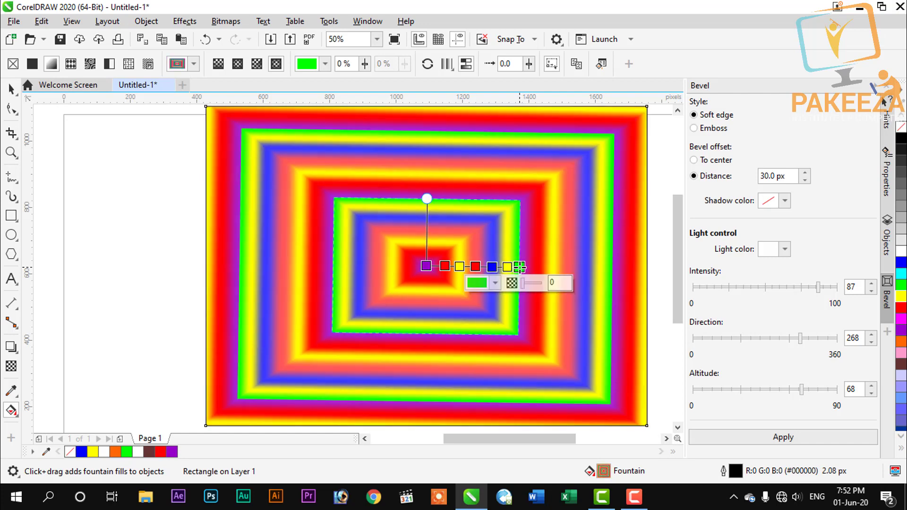
pyautogui.click(365, 64)
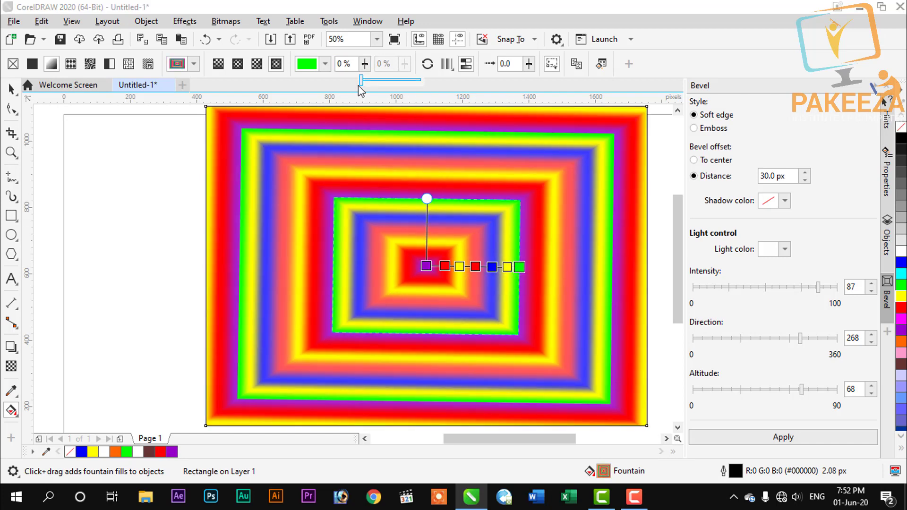
pyautogui.moveTo(360, 86); pyautogui.dragTo(384, 86)
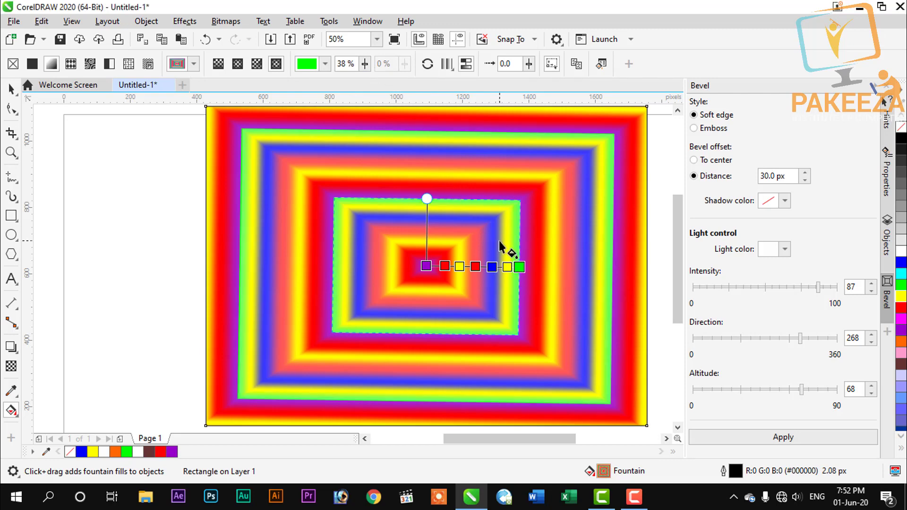
# Switch to a conical fountain fill, shrink and rotate it around its centre, and set the green node's transparency to 0%.
pyautogui.click(257, 64)
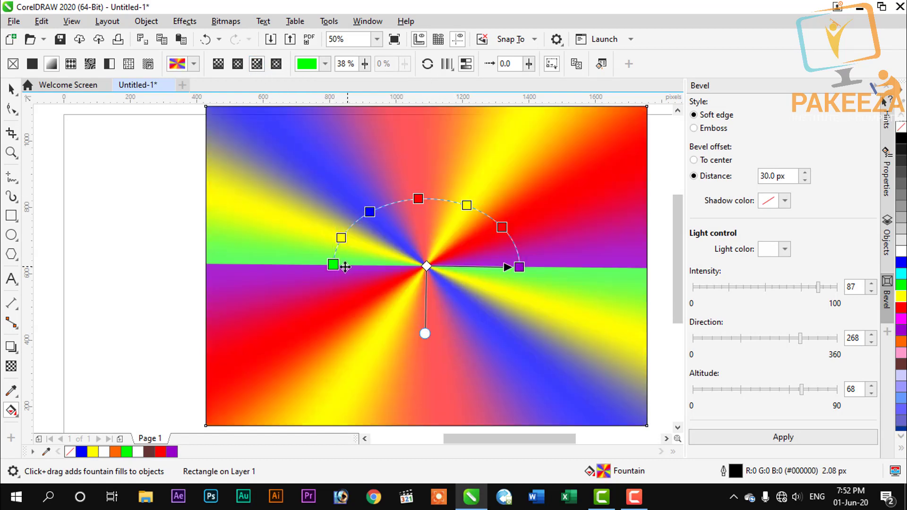
pyautogui.moveTo(333, 264); pyautogui.dragTo(464, 247)
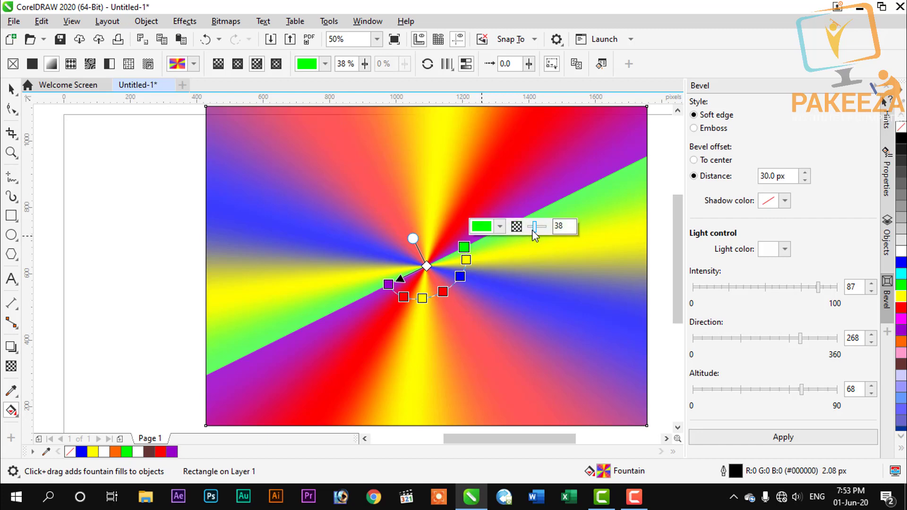
pyautogui.moveTo(534, 230); pyautogui.dragTo(511, 234)
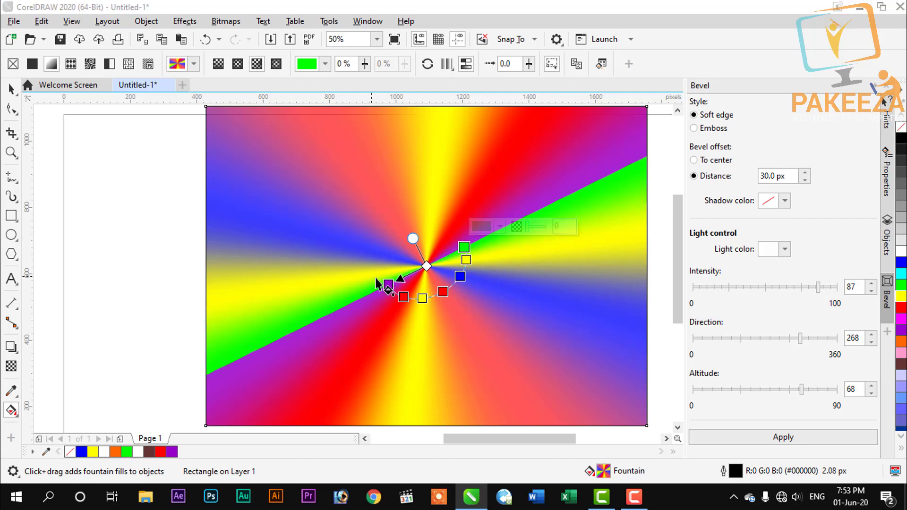
# Switch to an elliptical fountain fill and adjust its skew handle to widen and level the repeating rings.
pyautogui.click(237, 64)
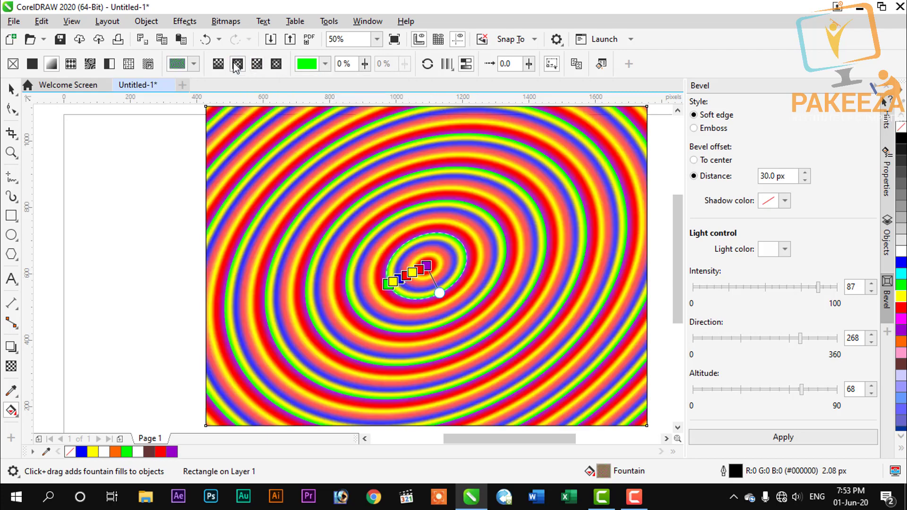
pyautogui.scroll(-1, 519, 250)
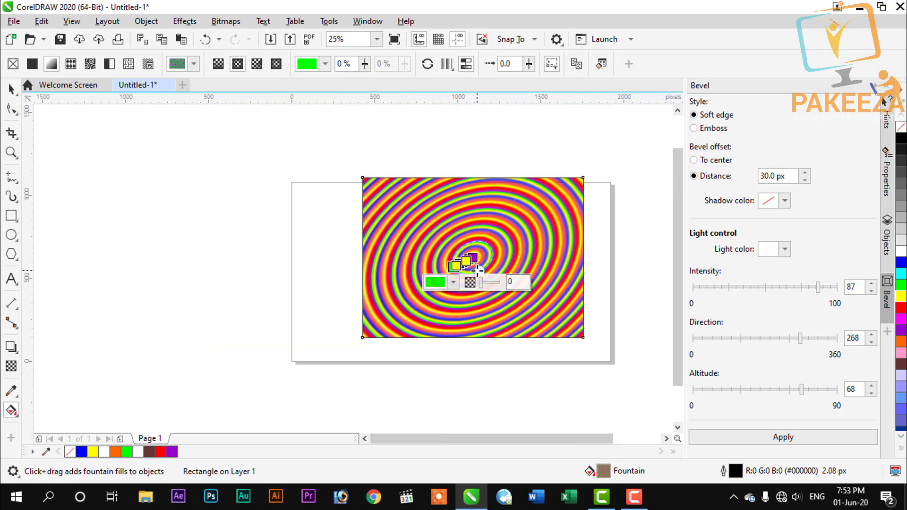
pyautogui.moveTo(478, 270); pyautogui.dragTo(491, 272)
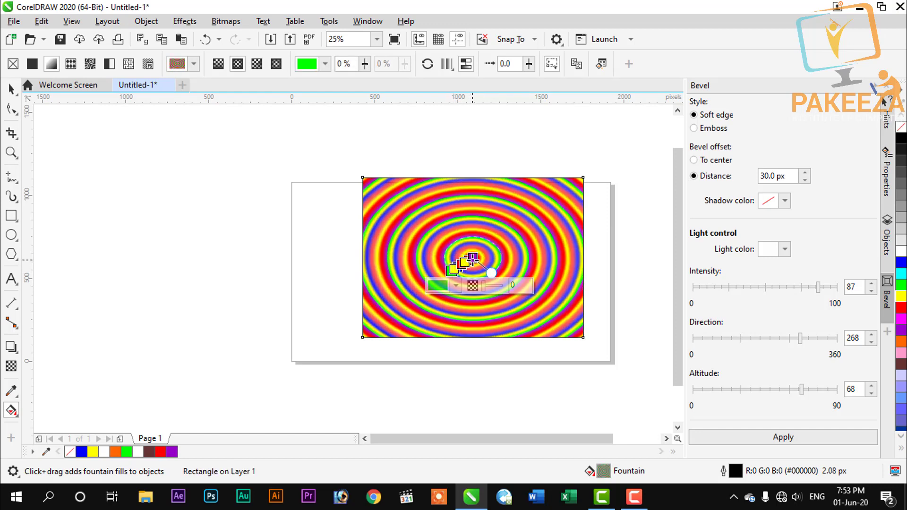
# Recolour the fountain fill's red node at 80% white after trying blue.
pyautogui.click(473, 259)
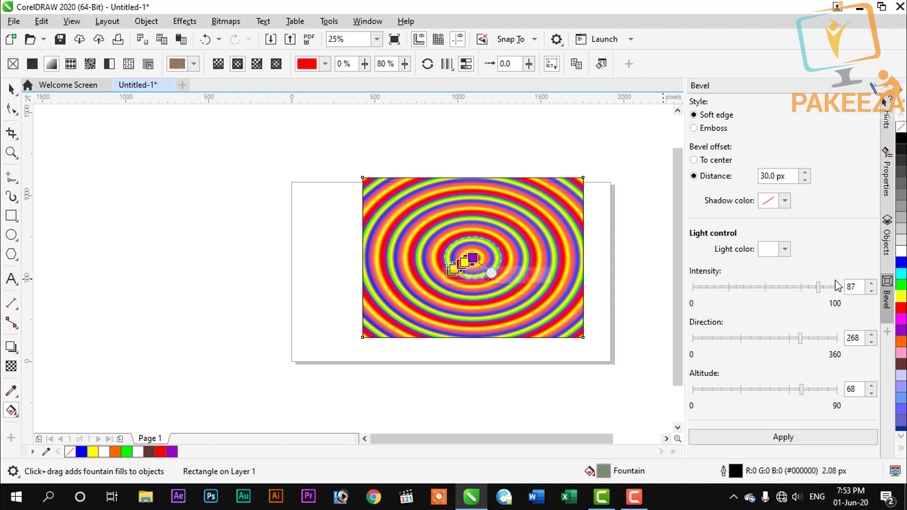
pyautogui.click(900, 285)
pyautogui.click(901, 272)
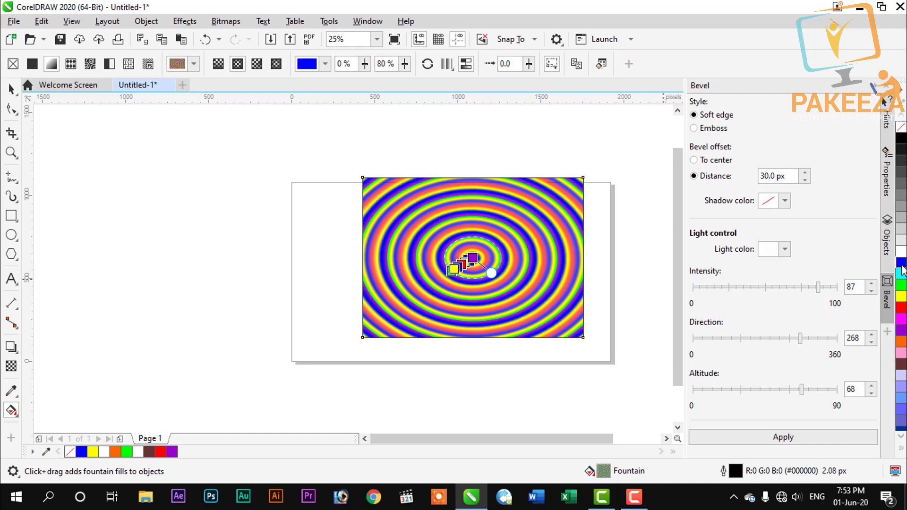
pyautogui.click(901, 298)
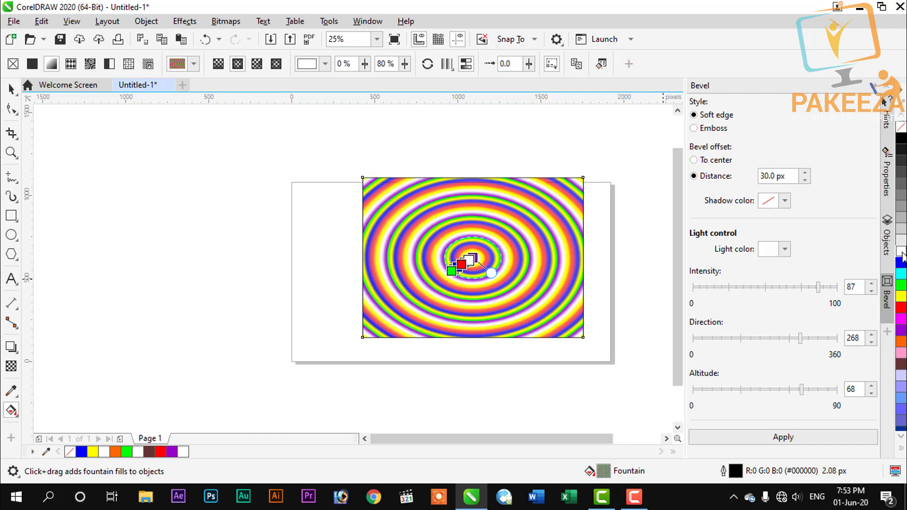
# Recolour the elliptical fountain fill's 80% node dark navy blue after trying brown.
pyautogui.click(901, 366)
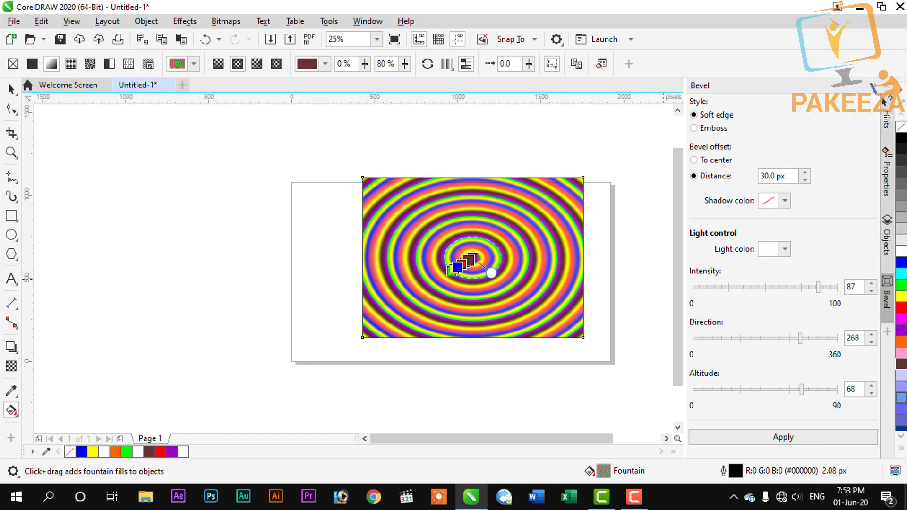
pyautogui.click(901, 437)
pyautogui.click(901, 437)
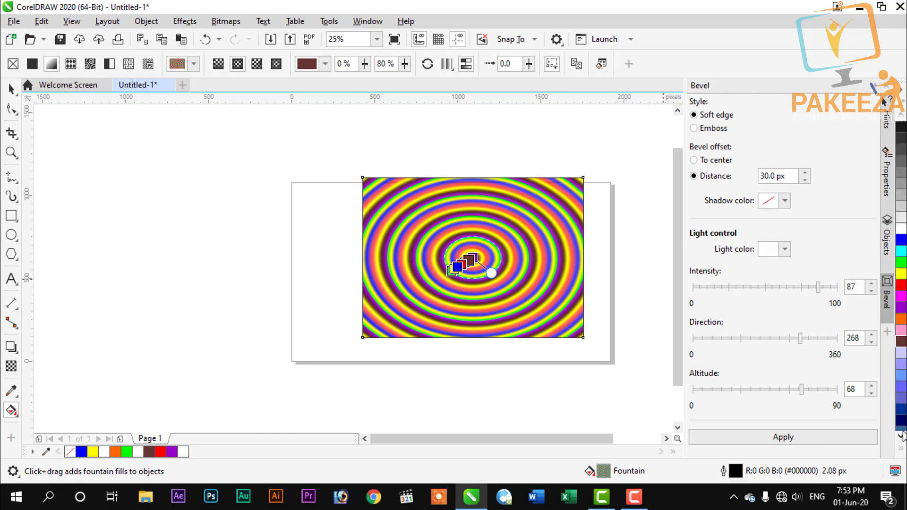
pyautogui.click(901, 419)
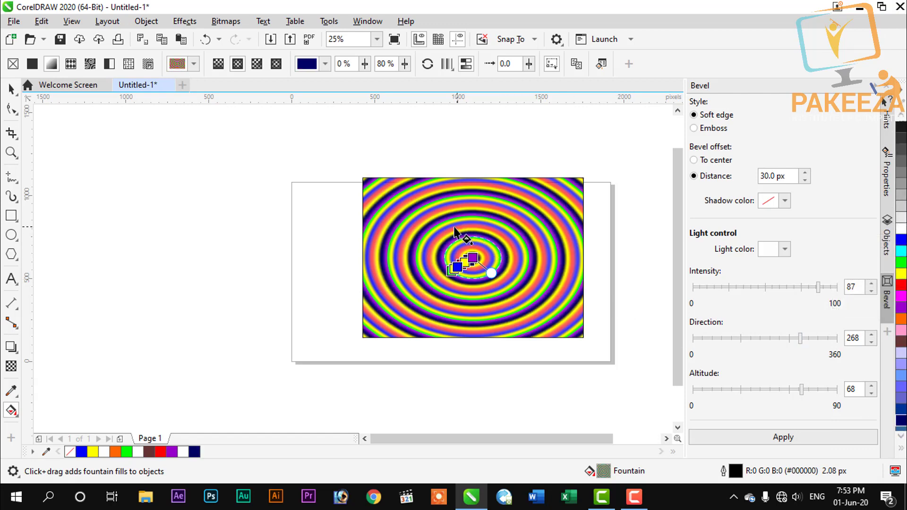
# Adjust the elliptical fountain fill's skew handle to make the repeating rings rounder and tilted.
pyautogui.scroll(1, 461, 236)
pyautogui.click(495, 289)
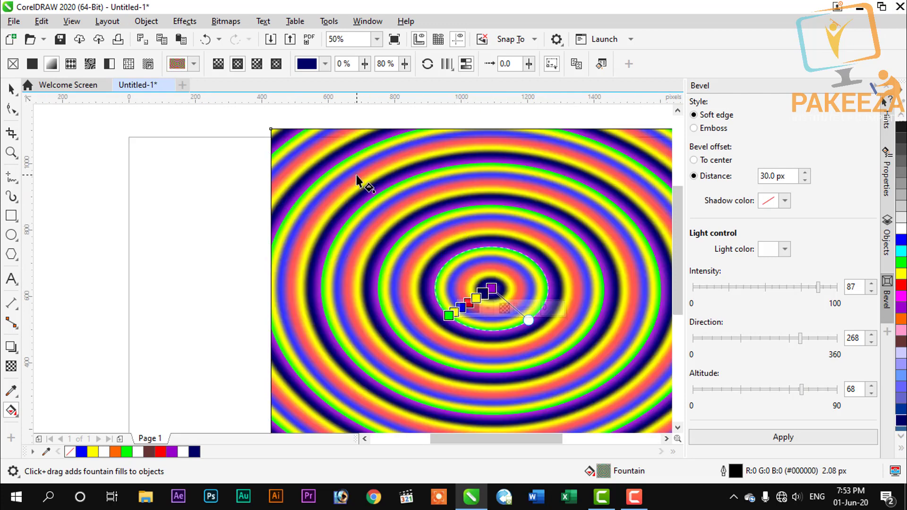
pyautogui.scroll(-1, 358, 183)
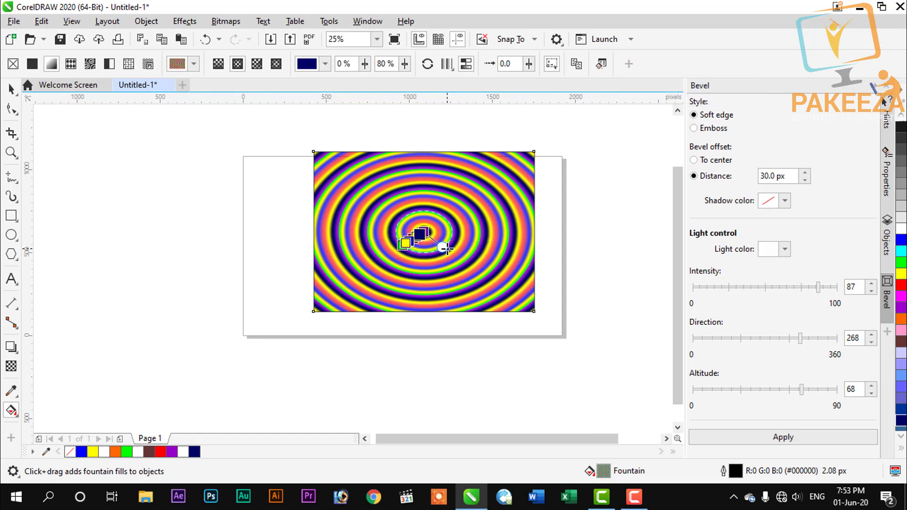
pyautogui.moveTo(444, 248)
pyautogui.mouseDown()
pyautogui.moveTo(435, 260)
pyautogui.moveTo(455, 272)
pyautogui.moveTo(426, 245)
pyautogui.moveTo(440, 257)
pyautogui.mouseUp()
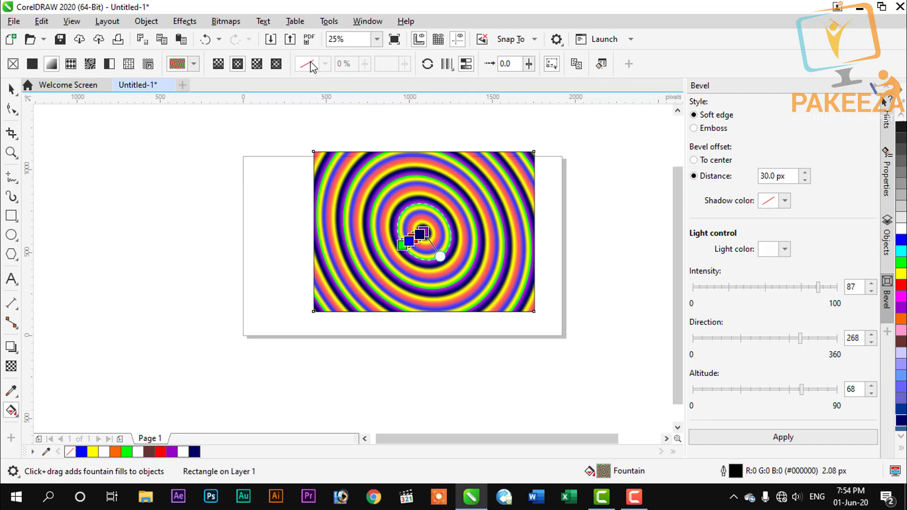
# Try the dark blue banded and the grey-blue preset fountain fills on the rectangle, and remove its fill.
pyautogui.click(194, 65)
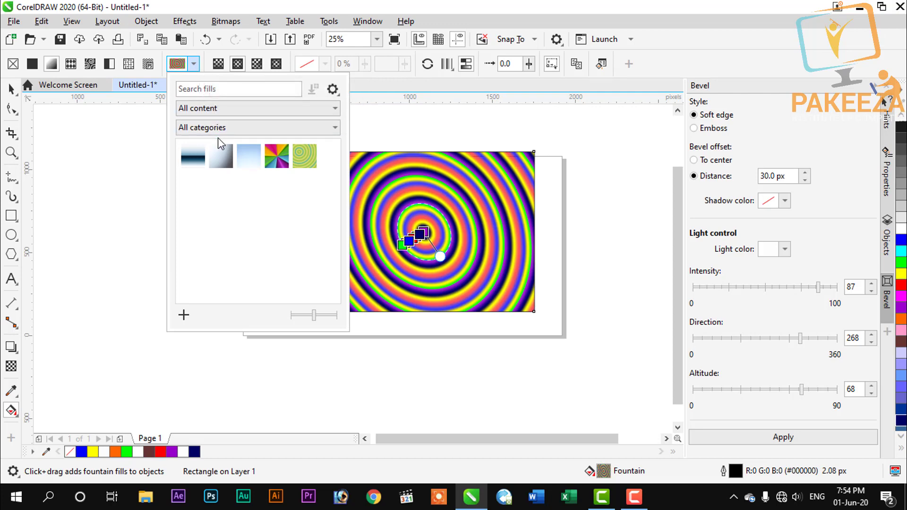
pyautogui.click(192, 164)
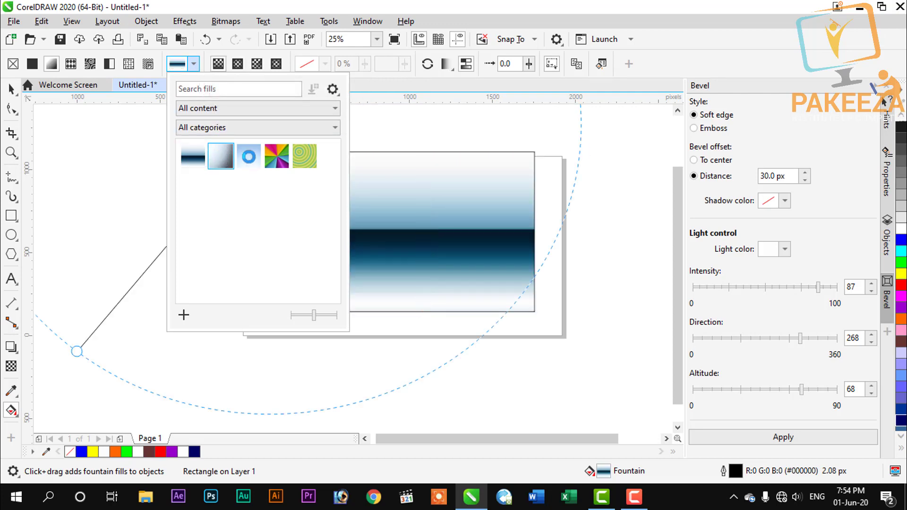
pyautogui.click(220, 156)
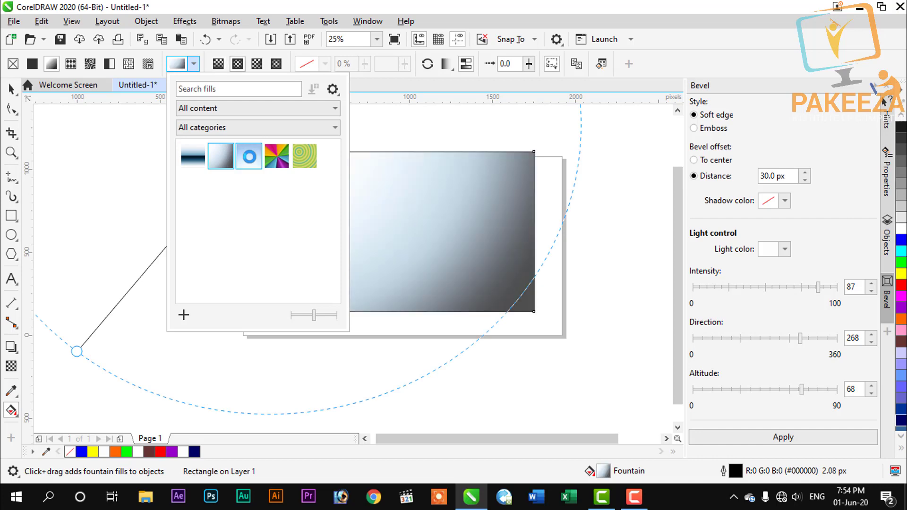
pyautogui.click(361, 109)
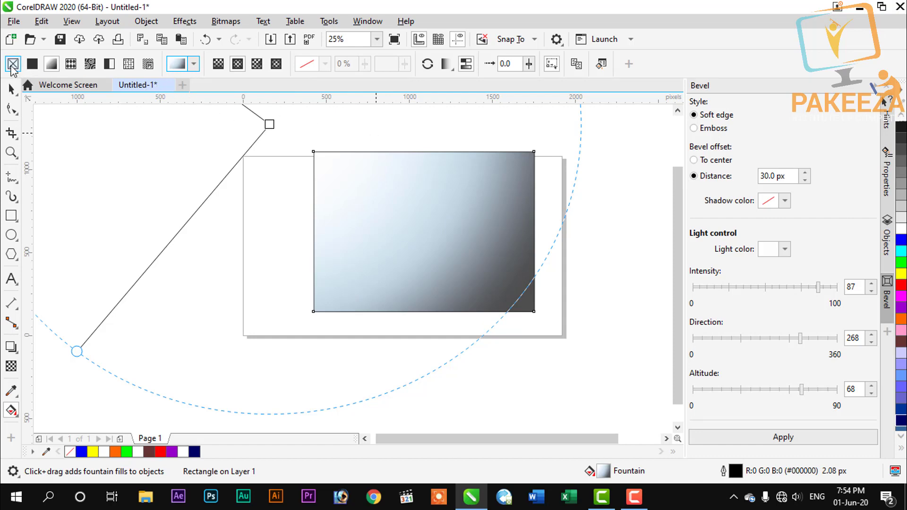
pyautogui.click(13, 64)
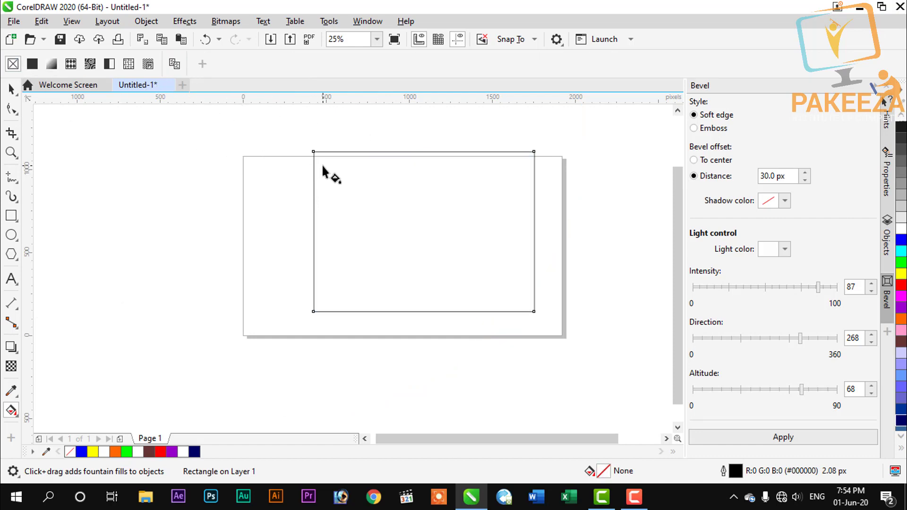
pyautogui.moveTo(323, 165); pyautogui.dragTo(313, 192)
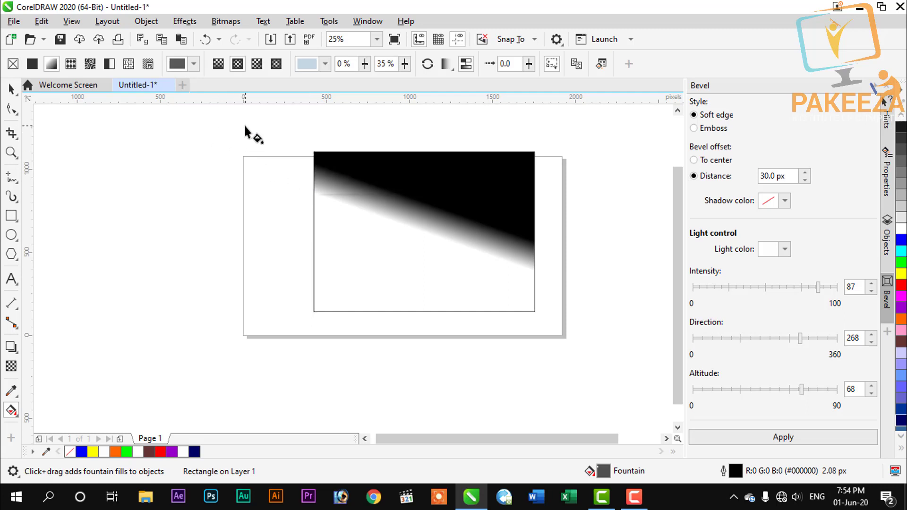
pyautogui.hotkey('ctrl', 'z')
pyautogui.click(628, 506)
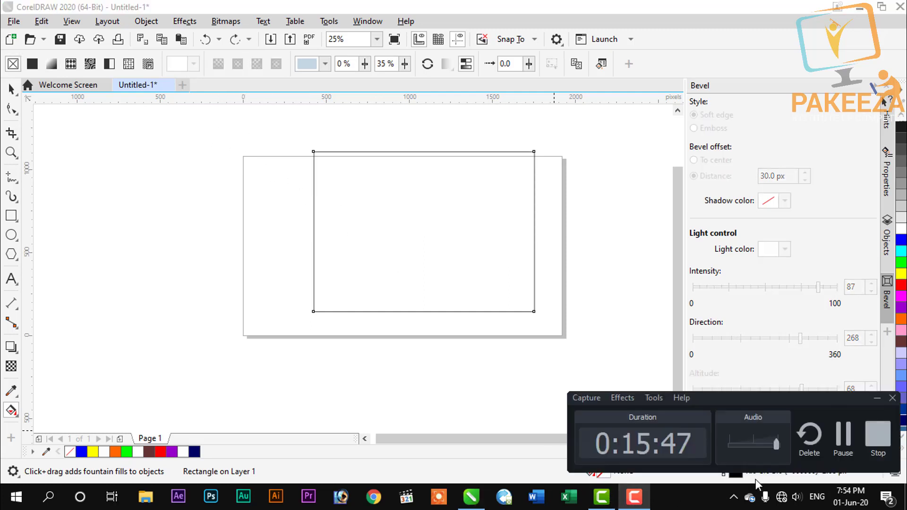
pyautogui.click(642, 381)
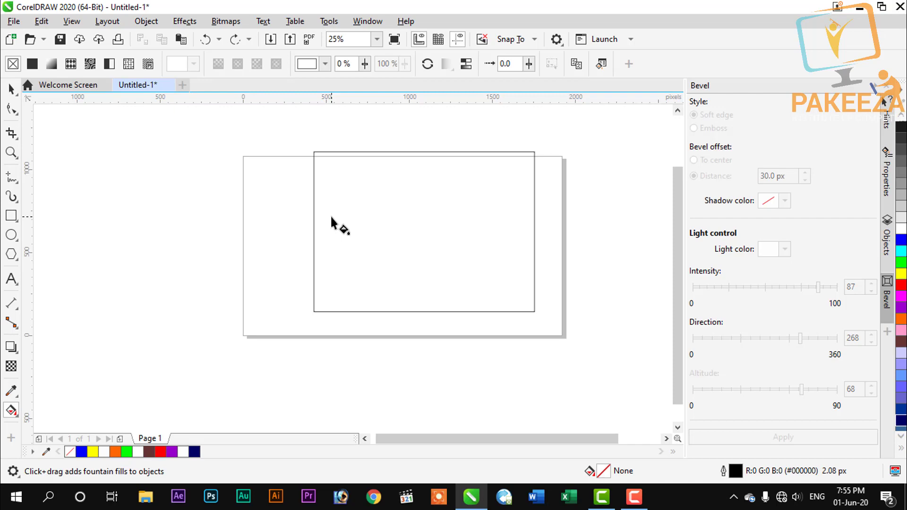
# Add the artistic text PAKEEZA inside the rectangle.
pyautogui.click(11, 279)
pyautogui.click(357, 238)
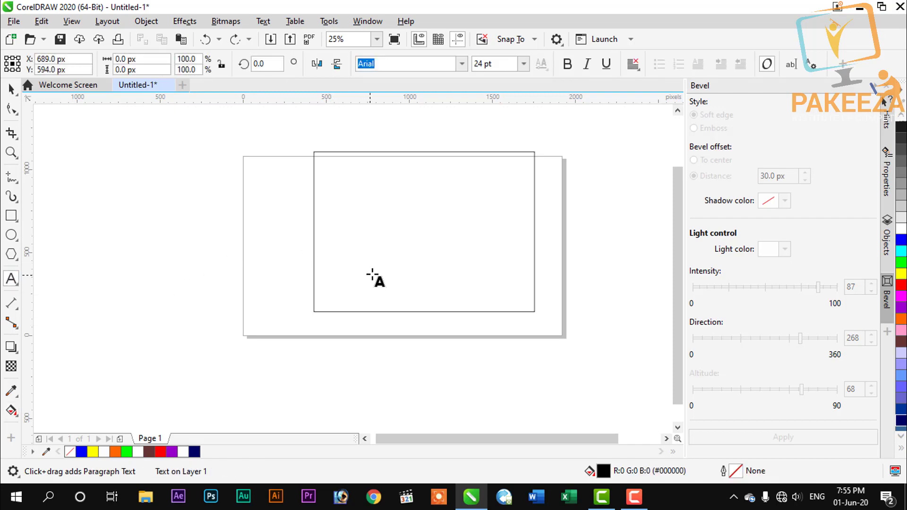
pyautogui.write('P')
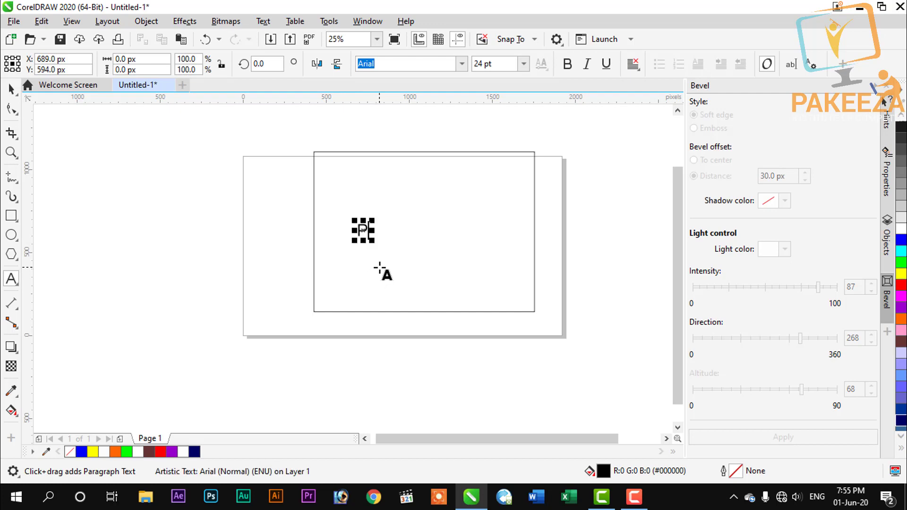
pyautogui.write('AKKEZA')
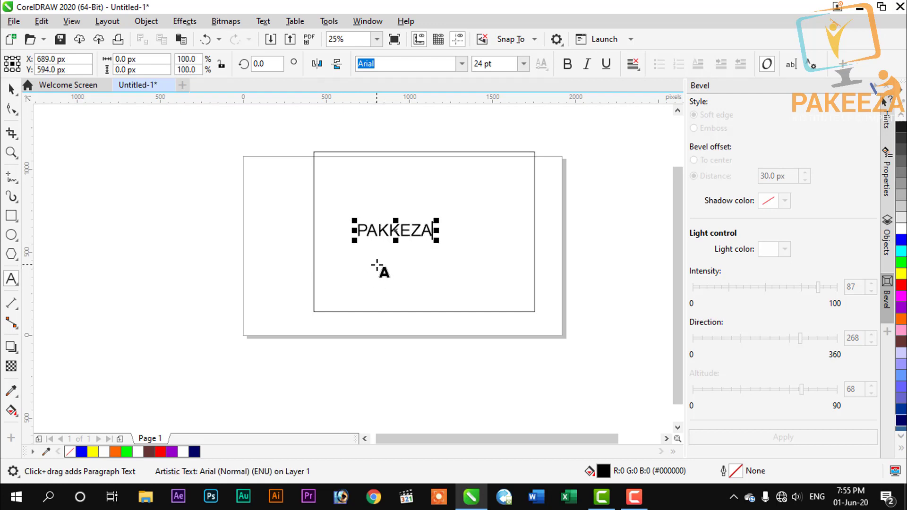
pyautogui.click(389, 230)
pyautogui.press('BackSpace')
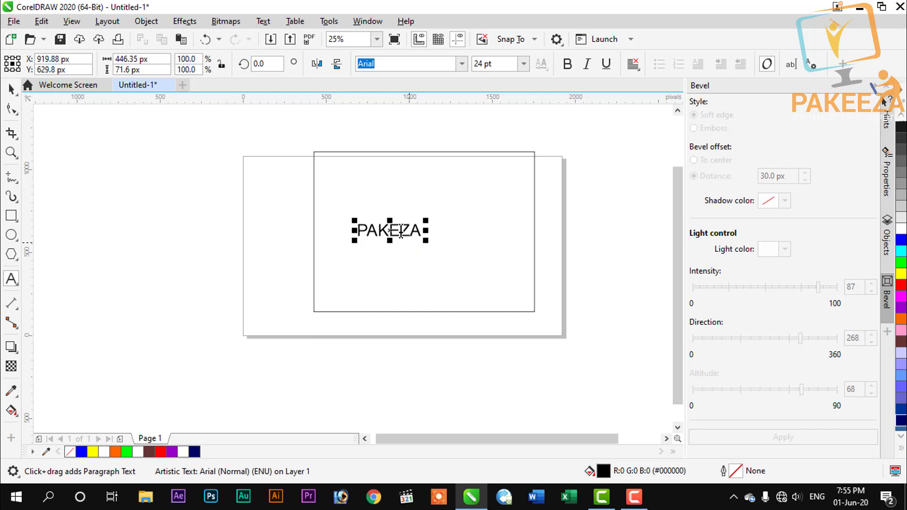
pyautogui.click(403, 230)
pyautogui.write('E')
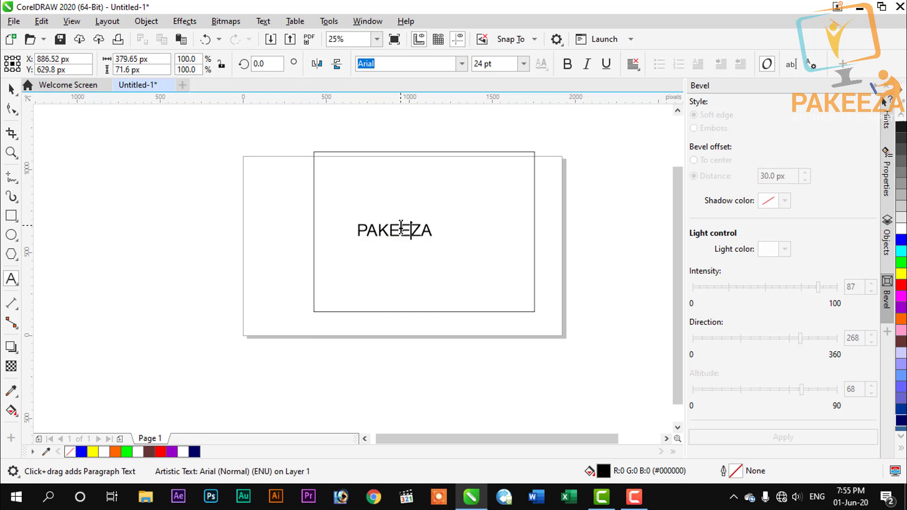
# Set the font of the whole PAKEEZA text object to Futura Bold.
pyautogui.click(462, 66)
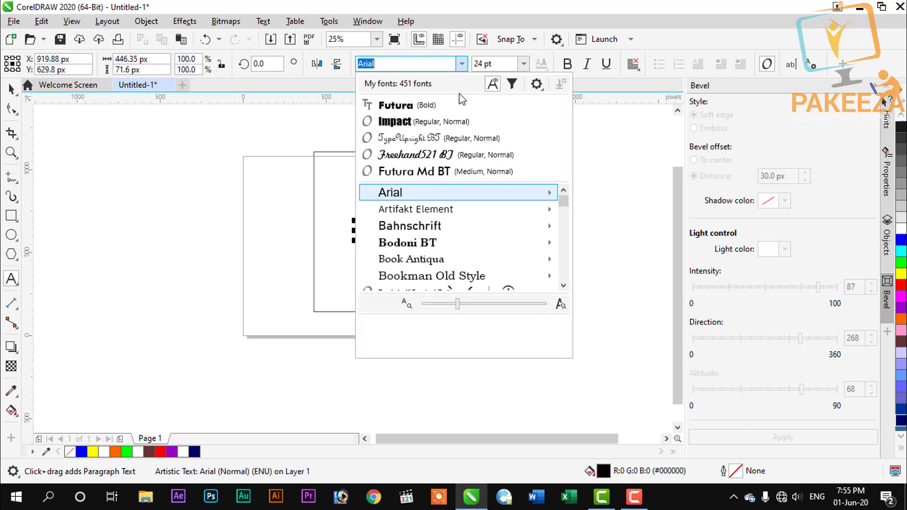
pyautogui.click(413, 106)
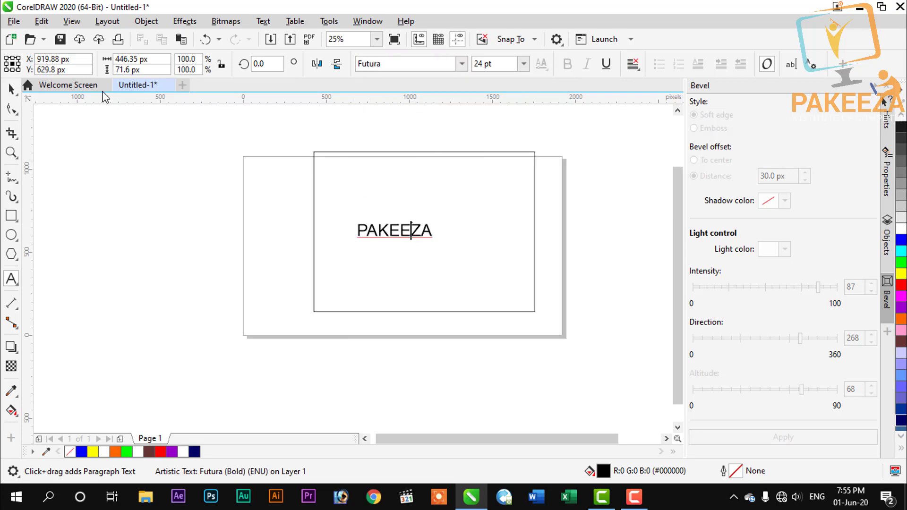
pyautogui.click(10, 90)
pyautogui.click(461, 63)
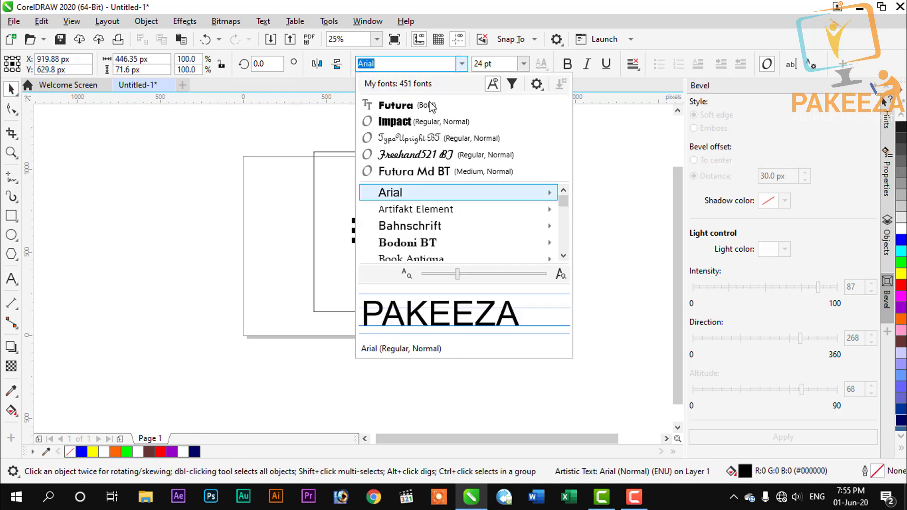
pyautogui.click(411, 106)
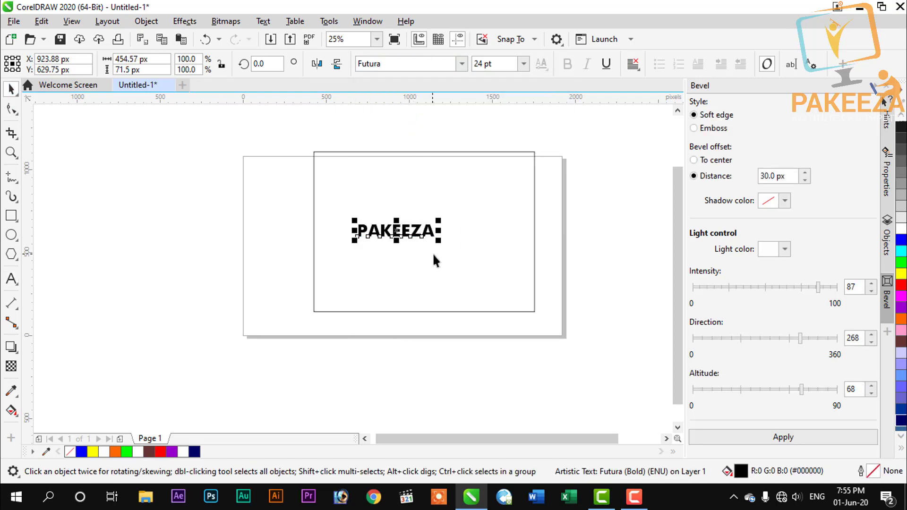
# Enlarge the PAKEEZA text to about 61 pt and move it to the middle of the rectangle.
pyautogui.moveTo(441, 243); pyautogui.dragTo(497, 276)
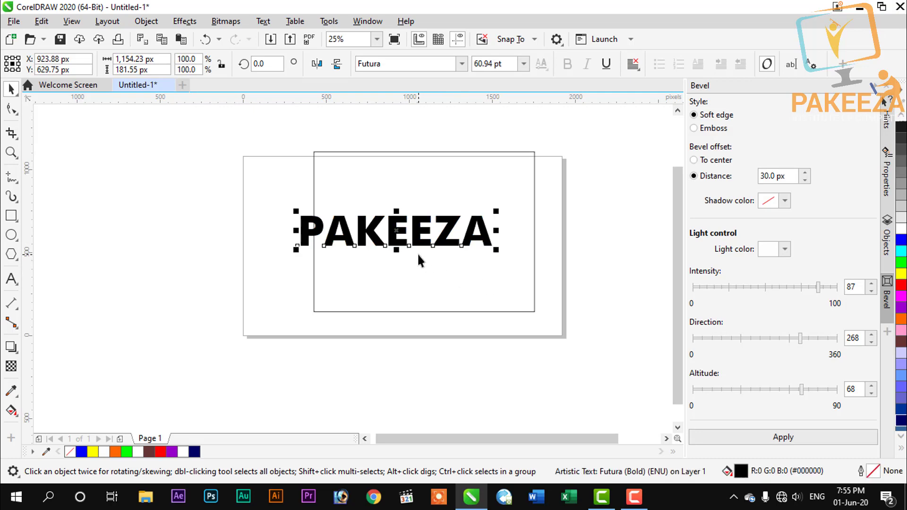
pyautogui.moveTo(395, 231); pyautogui.dragTo(423, 232)
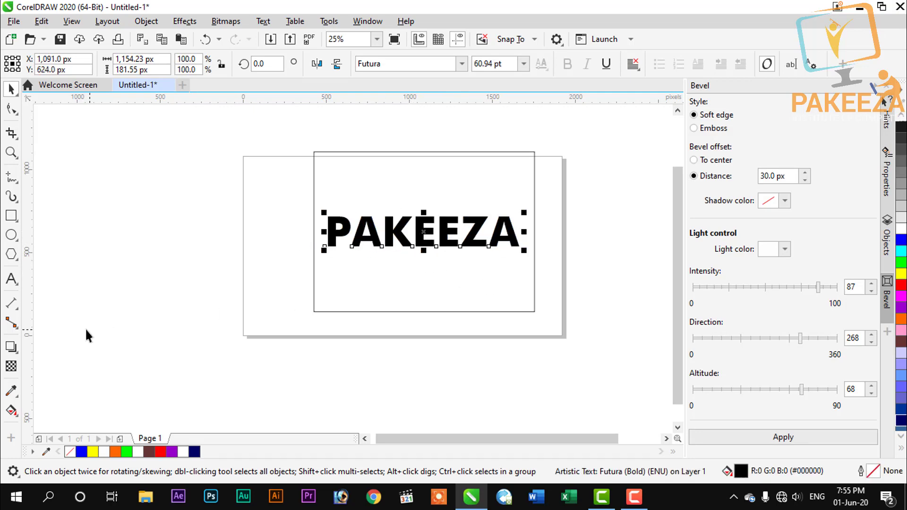
# Apply a linear fountain fill to the PAKEEZA text and colour its start node red after trying yellow.
pyautogui.click(11, 410)
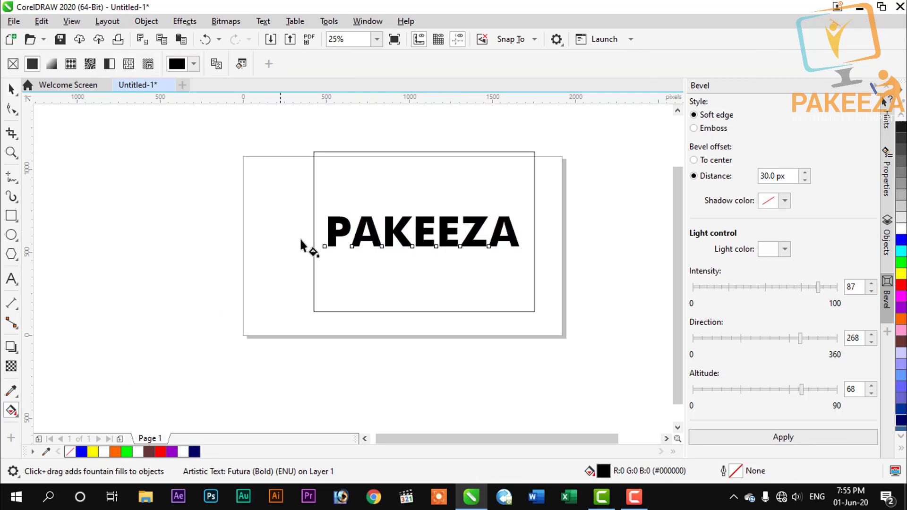
pyautogui.click(56, 66)
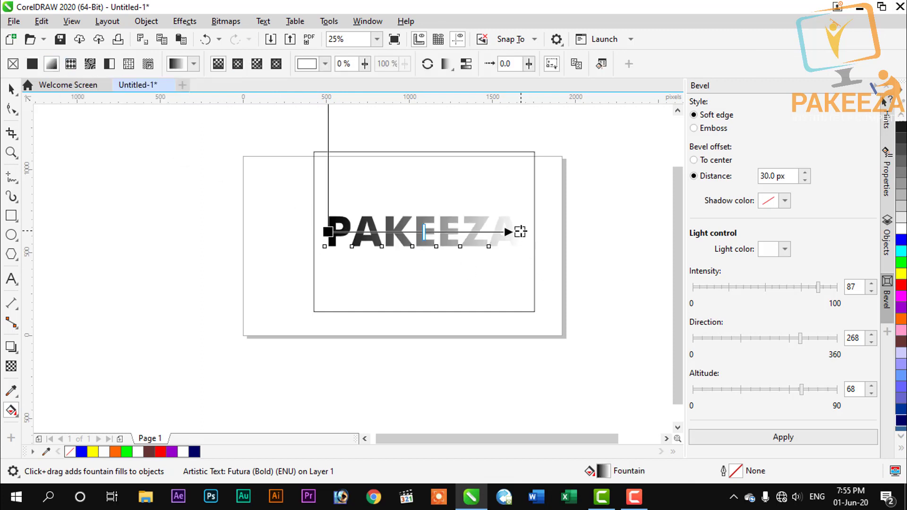
pyautogui.click(329, 231)
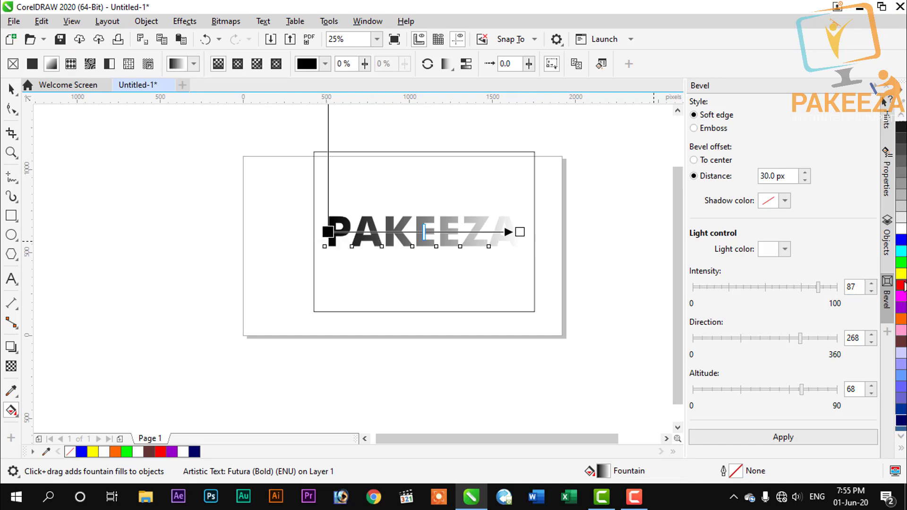
pyautogui.click(901, 274)
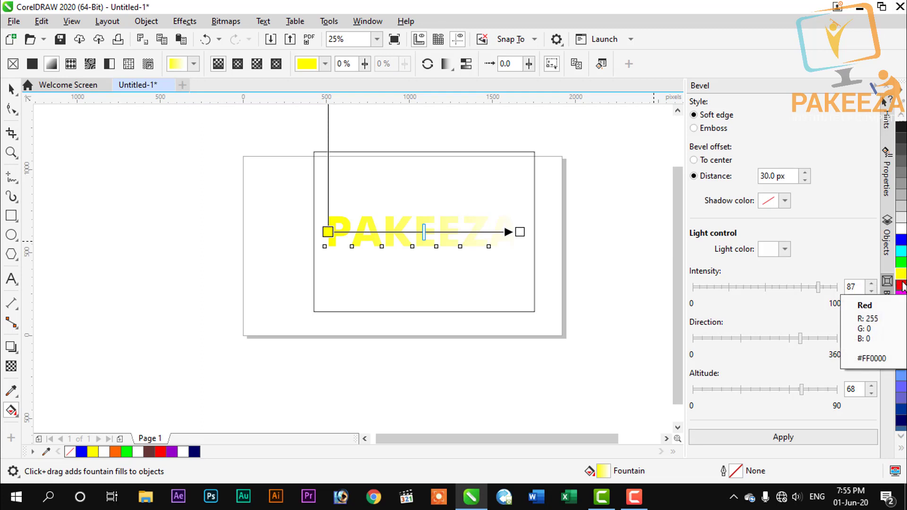
pyautogui.click(902, 285)
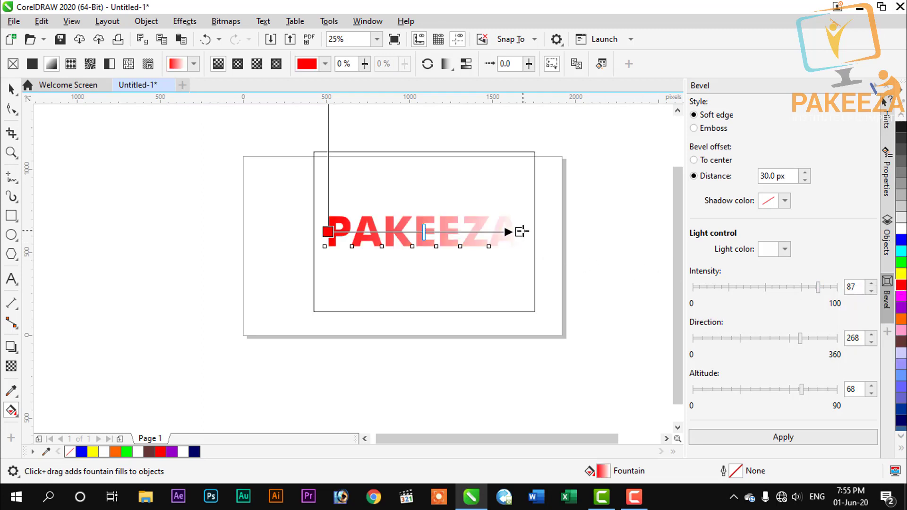
# Try dark navy blue on the end node of the text's fountain fill, inspect the gradient and undo the recolouring.
pyautogui.click(522, 231)
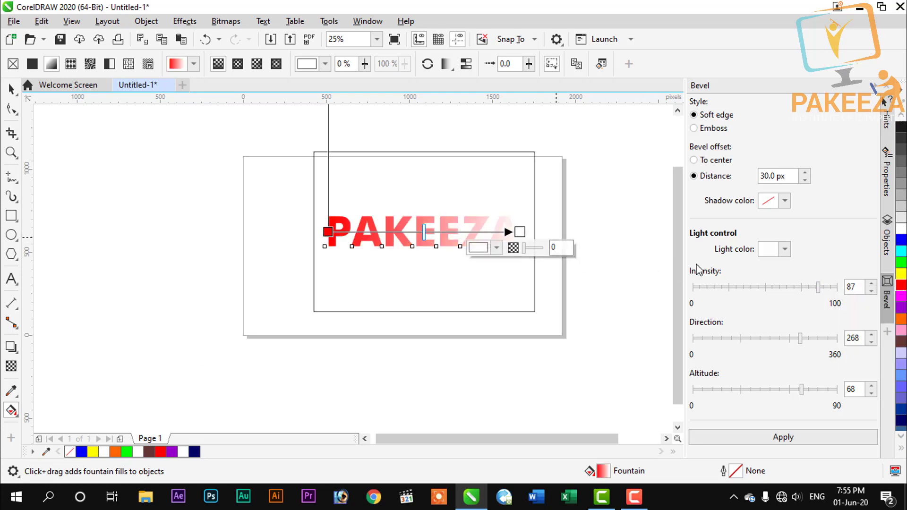
pyautogui.click(900, 422)
pyautogui.click(594, 282)
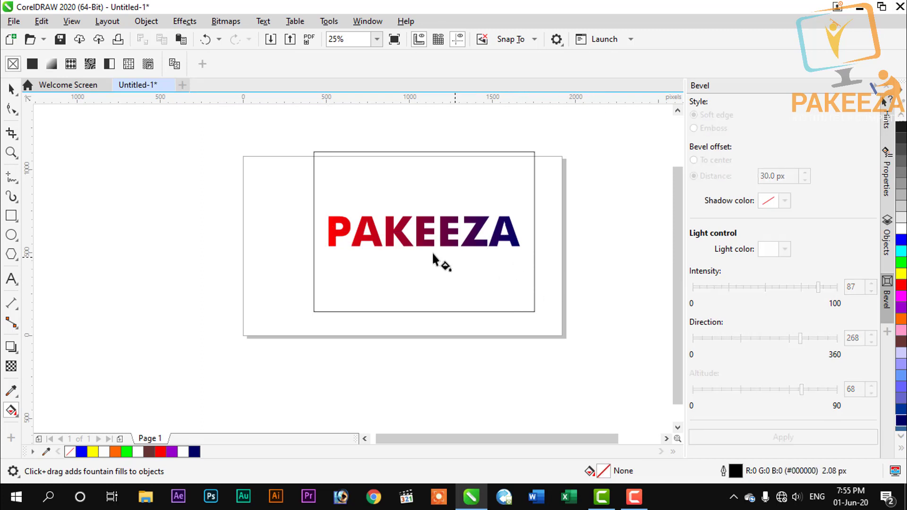
pyautogui.scroll(1, 430, 243)
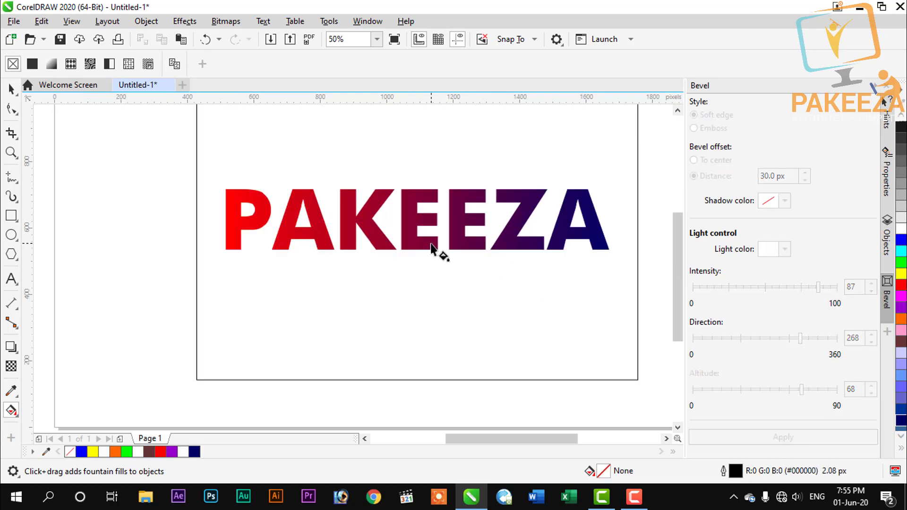
pyautogui.hotkey('ctrl', 'z')
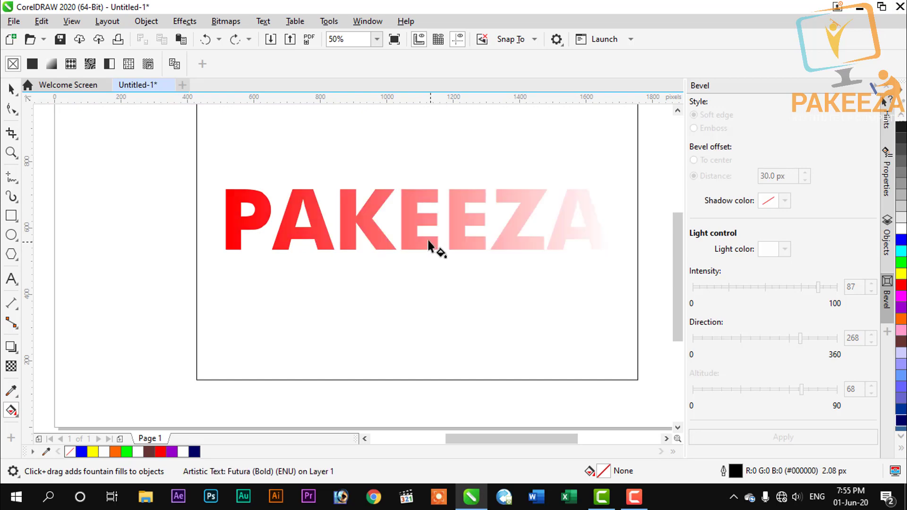
# Add nodes at 70% and 23% to the PAKEEZA text's fountain fill and colour the 23% node dark navy after trying purple, green, red and yellow.
pyautogui.click(234, 229)
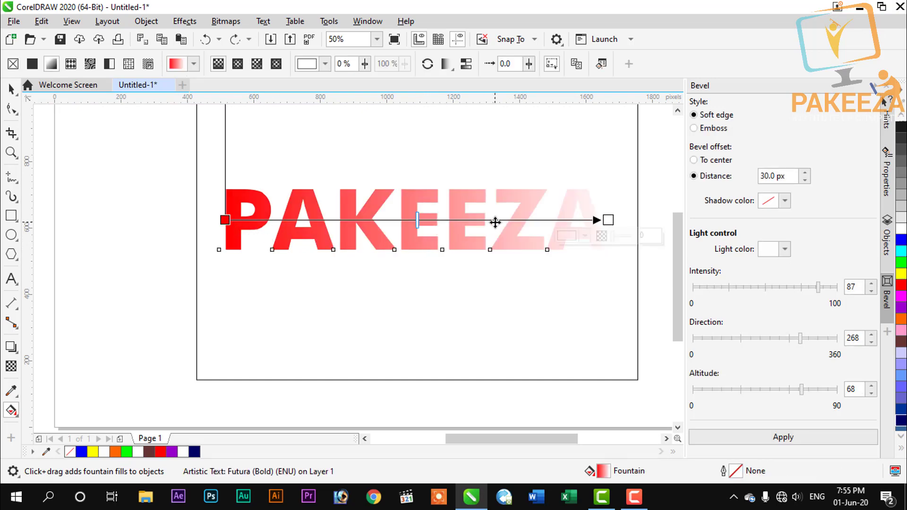
pyautogui.doubleClick(494, 220)
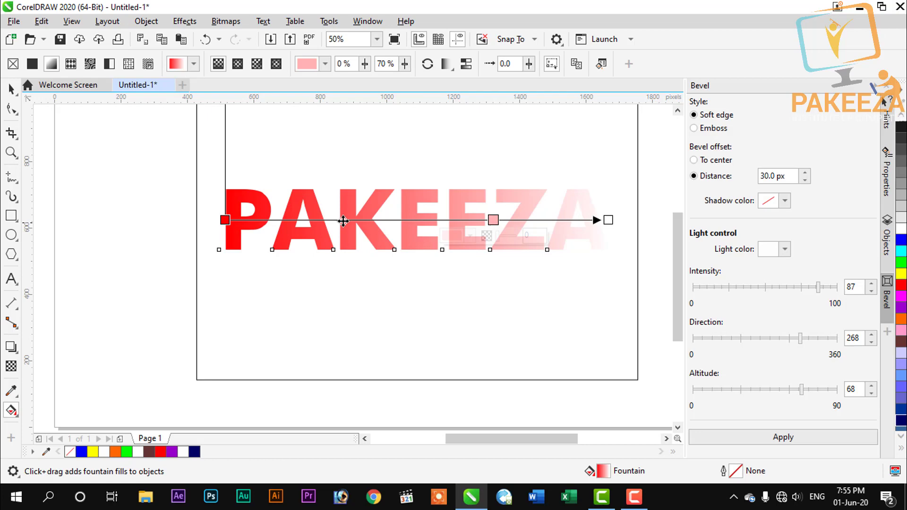
pyautogui.doubleClick(315, 220)
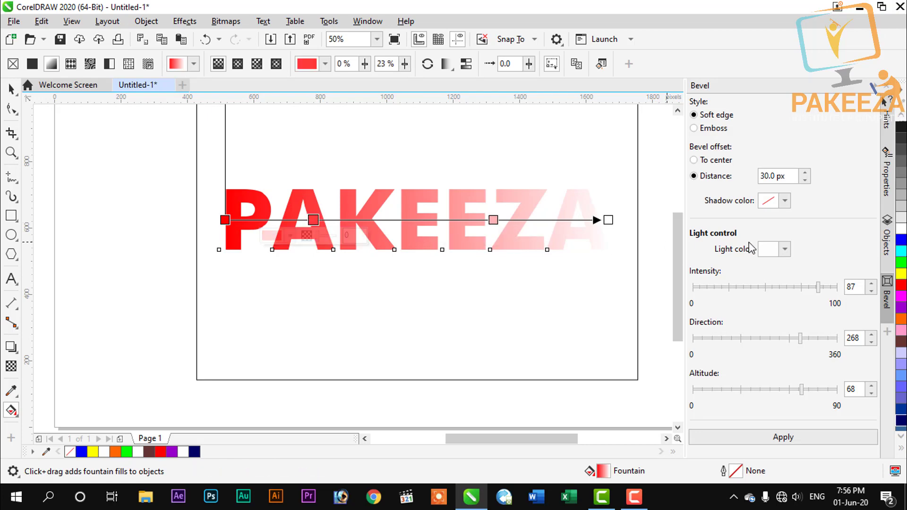
pyautogui.click(901, 308)
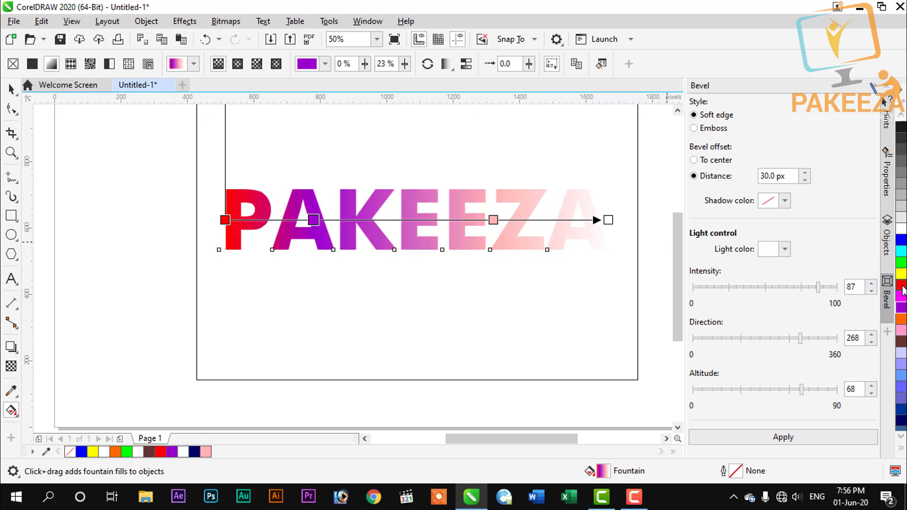
pyautogui.click(902, 264)
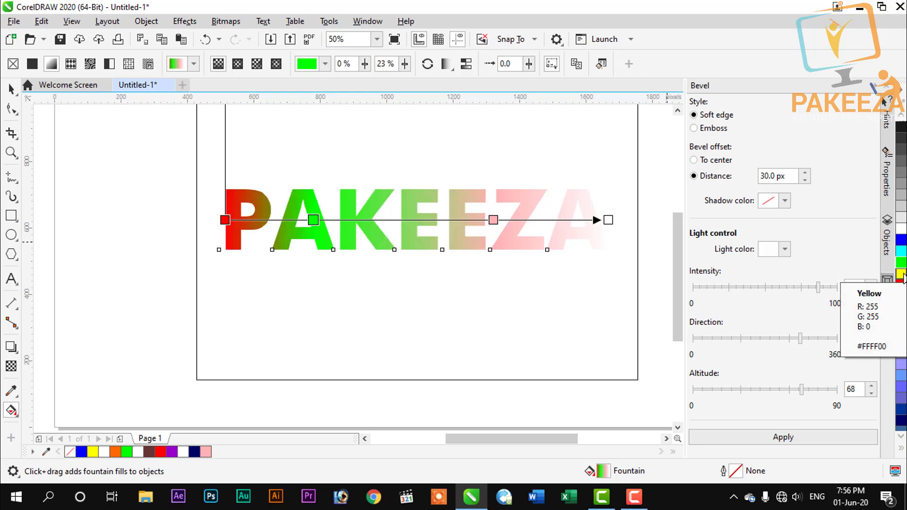
pyautogui.click(903, 286)
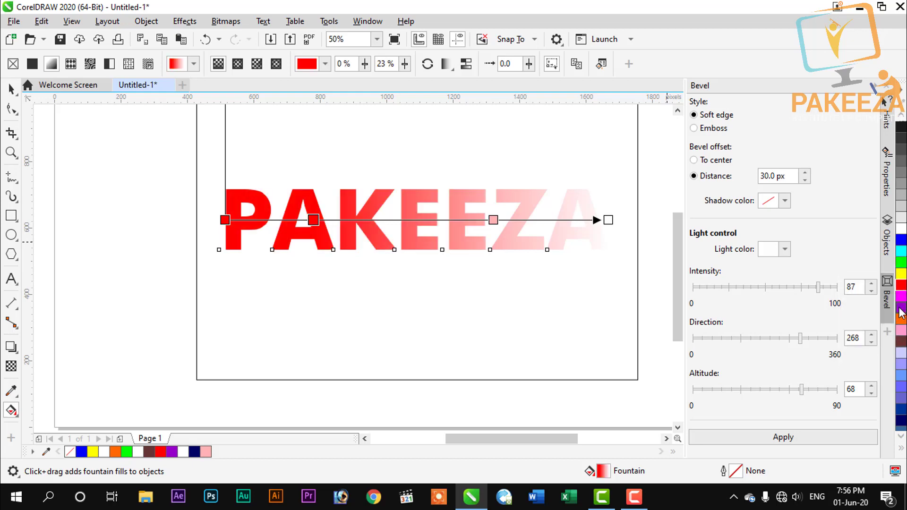
pyautogui.click(900, 276)
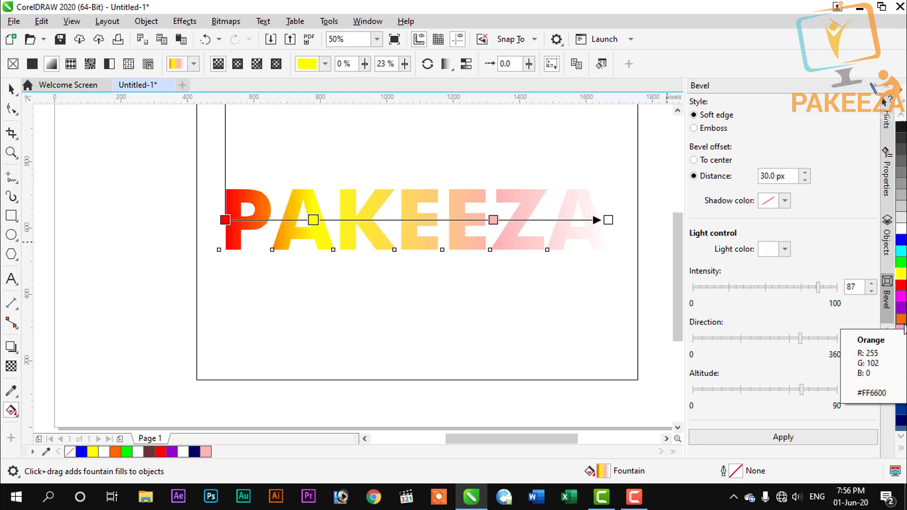
pyautogui.click(901, 420)
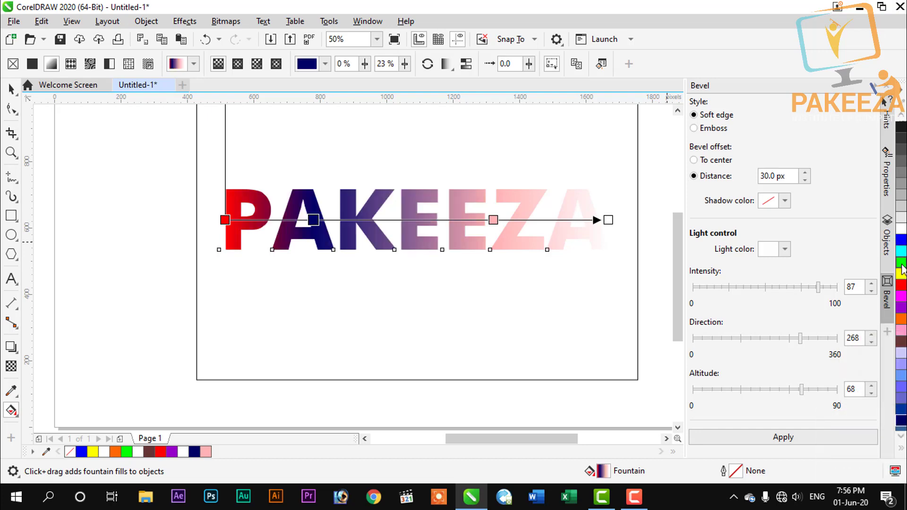
# Colour the 70% node of the text's gradient red and add another red node at 37% after trying dark navy on it.
pyautogui.click(493, 220)
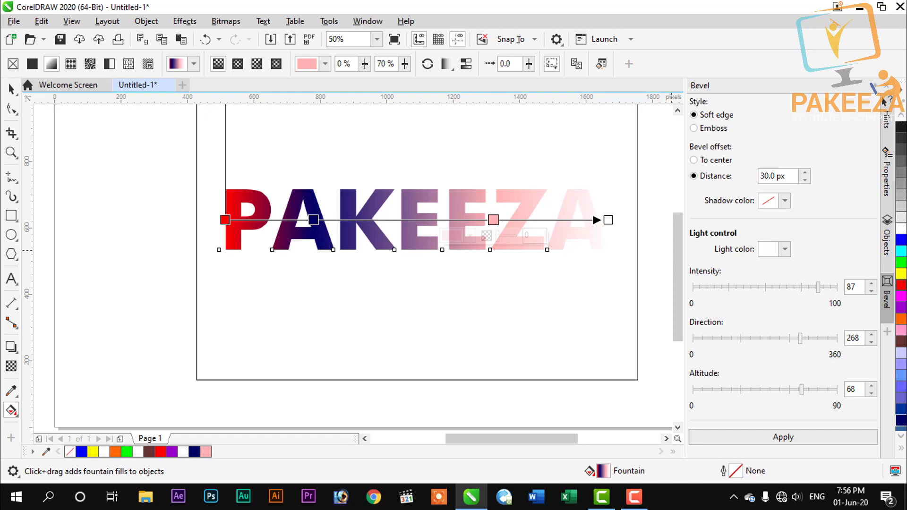
pyautogui.click(901, 286)
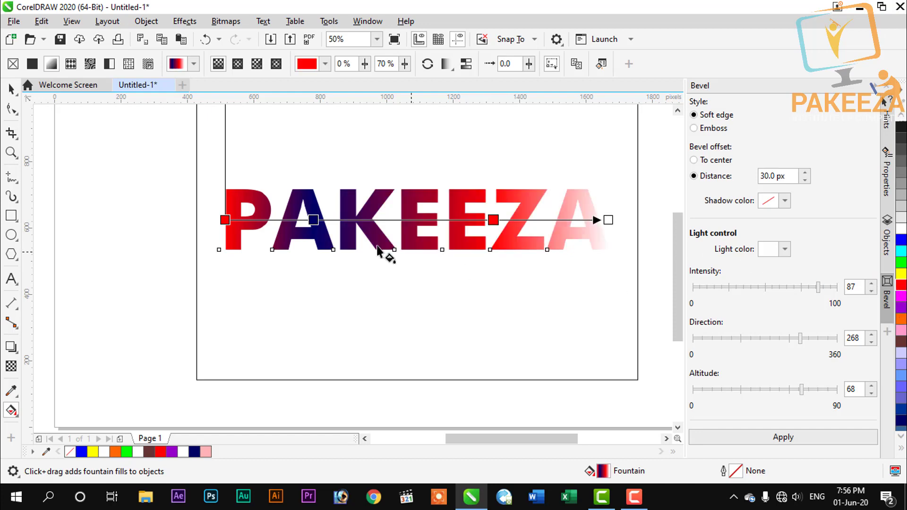
pyautogui.doubleClick(369, 220)
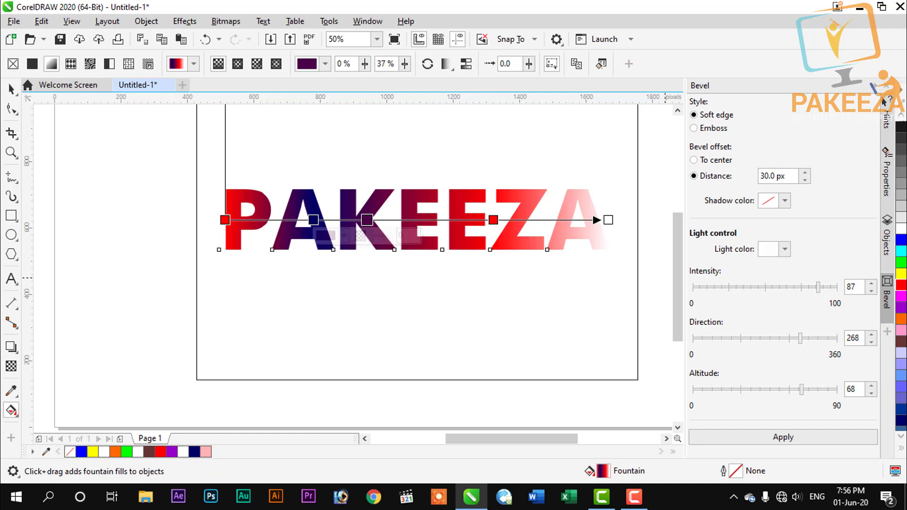
pyautogui.click(900, 407)
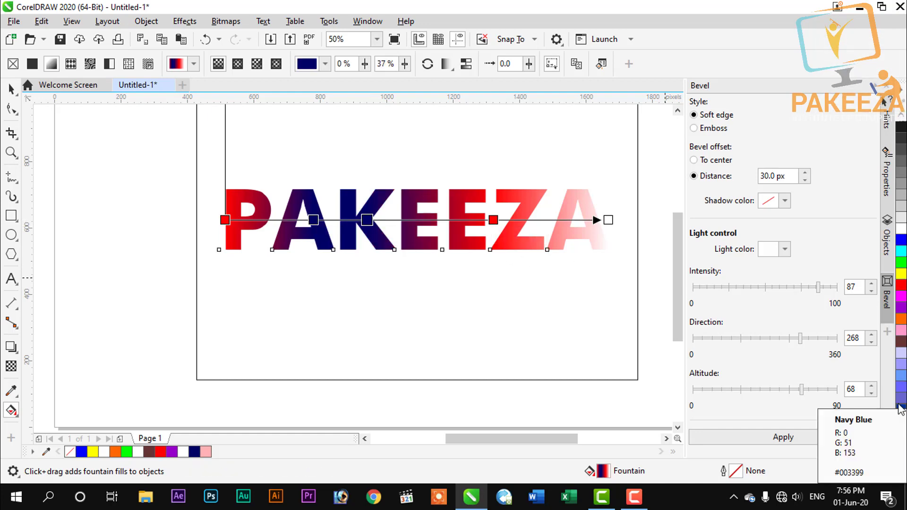
pyautogui.click(900, 289)
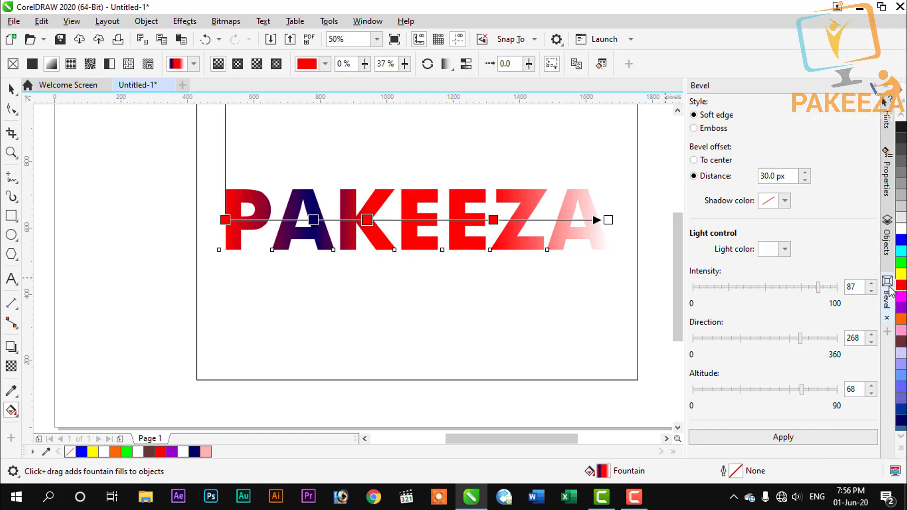
# Colour the end node of the text's gradient dark navy and add a green node at 55%.
pyautogui.click(605, 220)
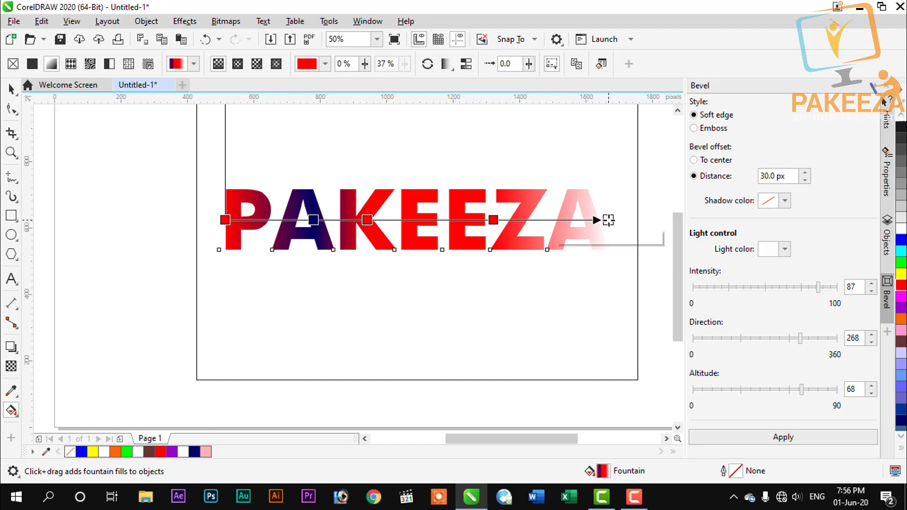
pyautogui.click(901, 421)
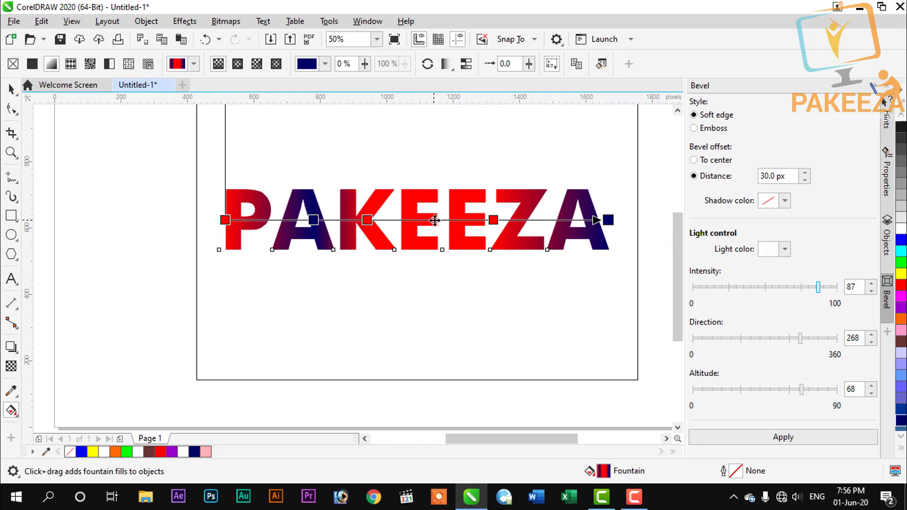
pyautogui.doubleClick(435, 221)
pyautogui.click(901, 263)
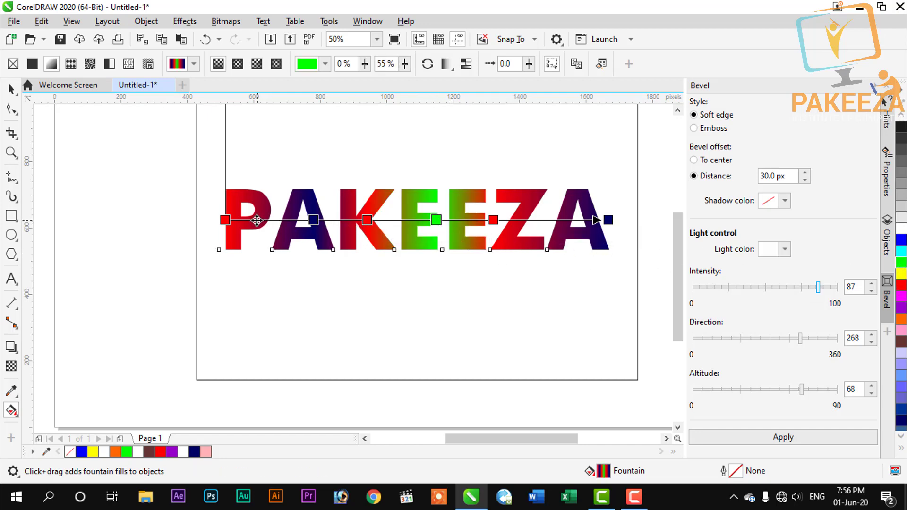
# Add yellow nodes at 12%, 81% and 29% to the text's gradient and deselect the text to inspect the multicolour result.
pyautogui.doubleClick(271, 221)
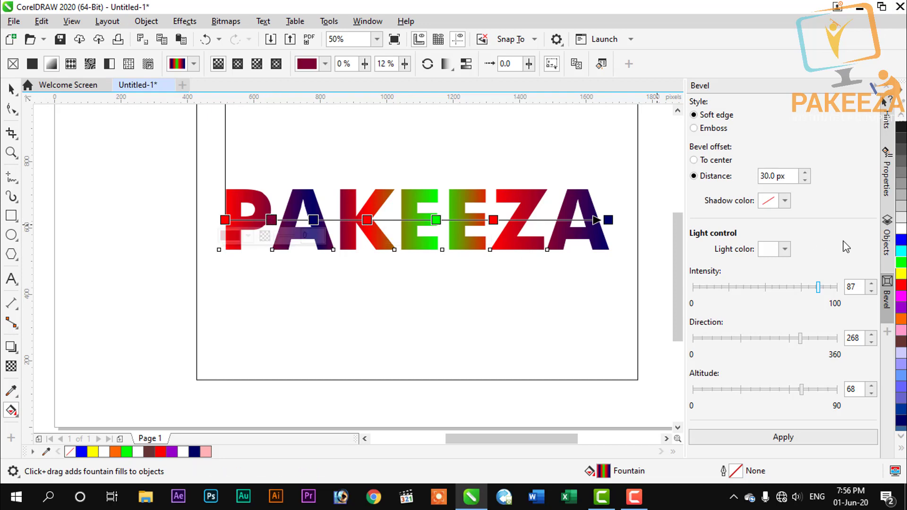
pyautogui.click(901, 273)
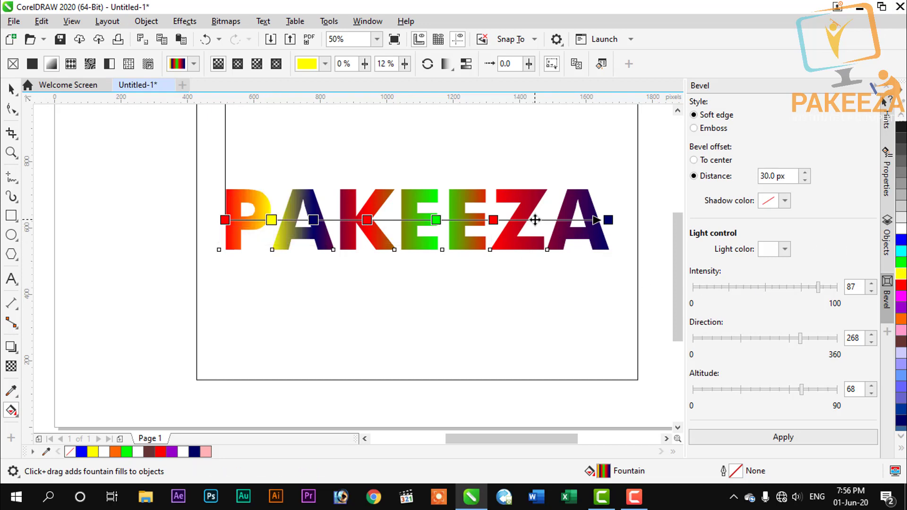
pyautogui.doubleClick(535, 221)
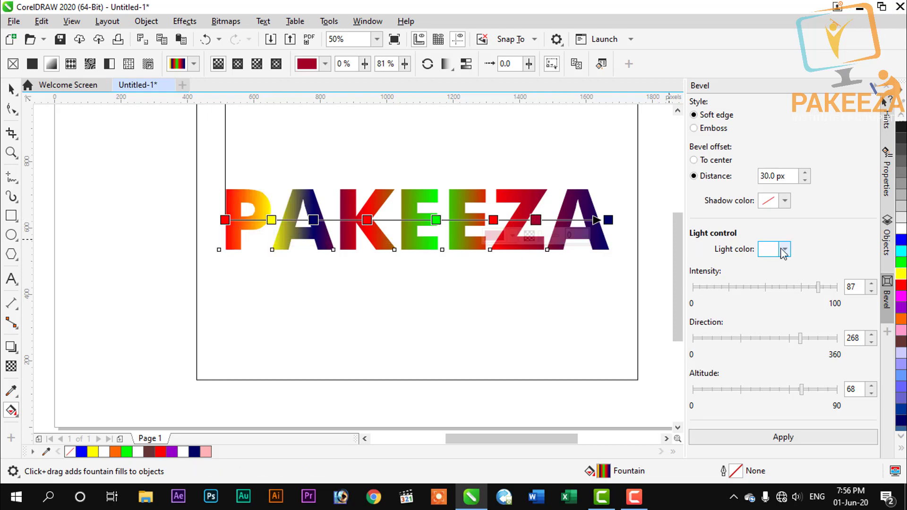
pyautogui.click(900, 273)
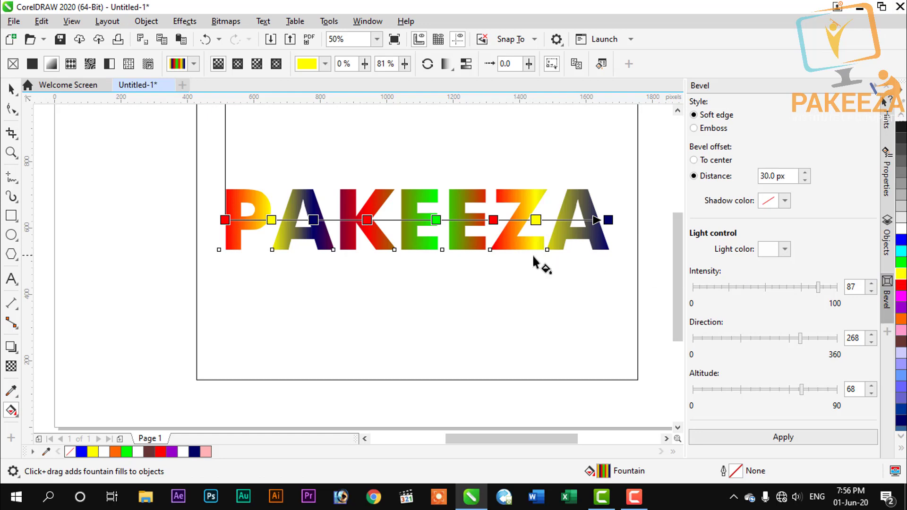
pyautogui.doubleClick(337, 220)
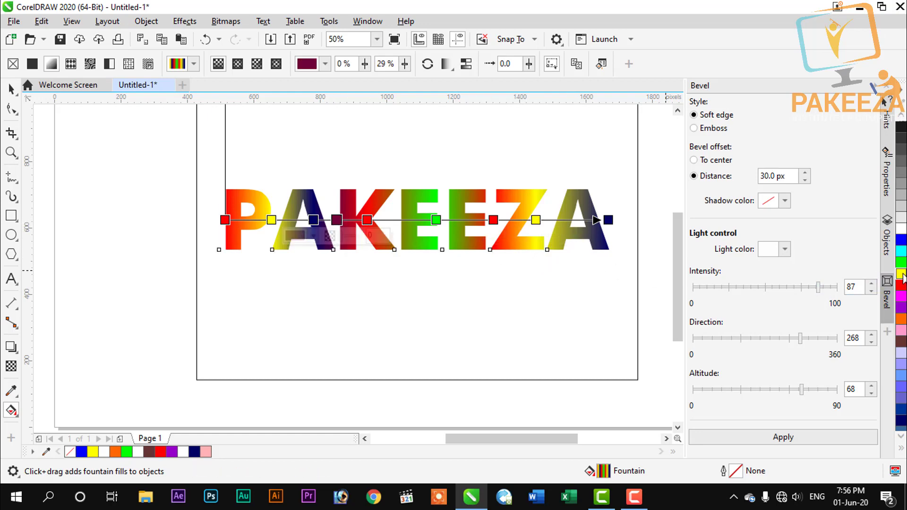
pyautogui.click(472, 328)
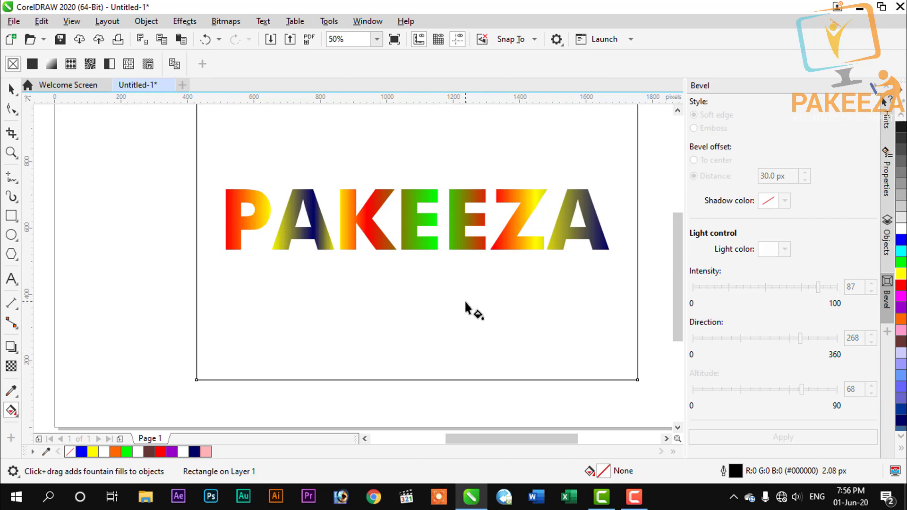
pyautogui.scroll(-2, 465, 309)
pyautogui.scroll(2, 465, 309)
pyautogui.scroll(-1, 149, 259)
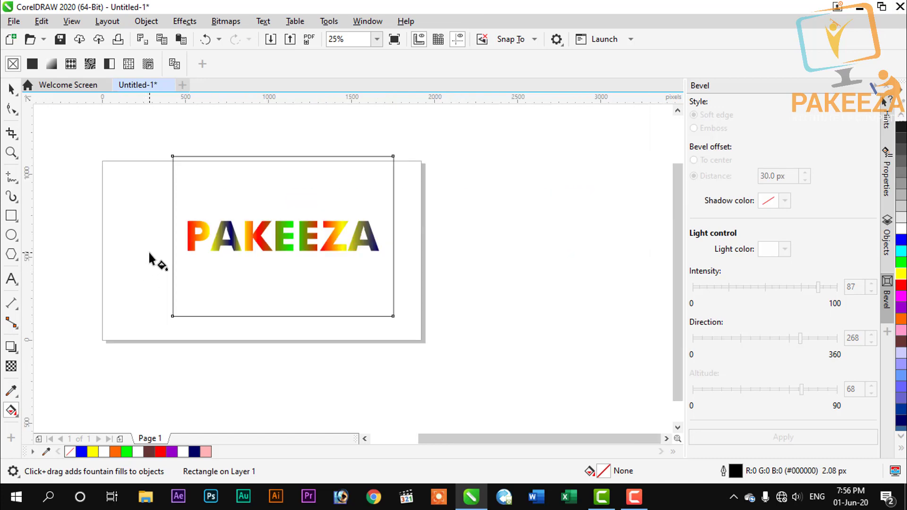
# Switch the PAKEEZA text's gradient to an elliptical fountain fill after trying the rectangular and conical types.
pyautogui.click(200, 230)
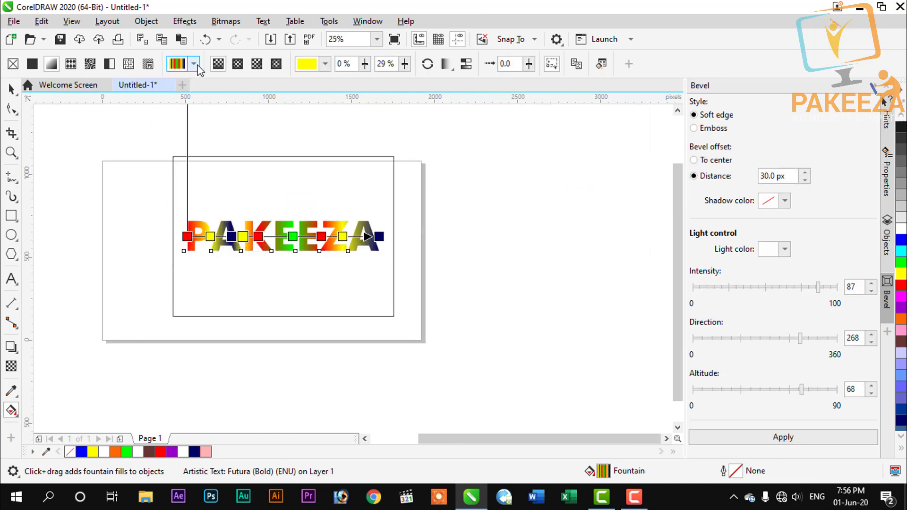
pyautogui.click(275, 64)
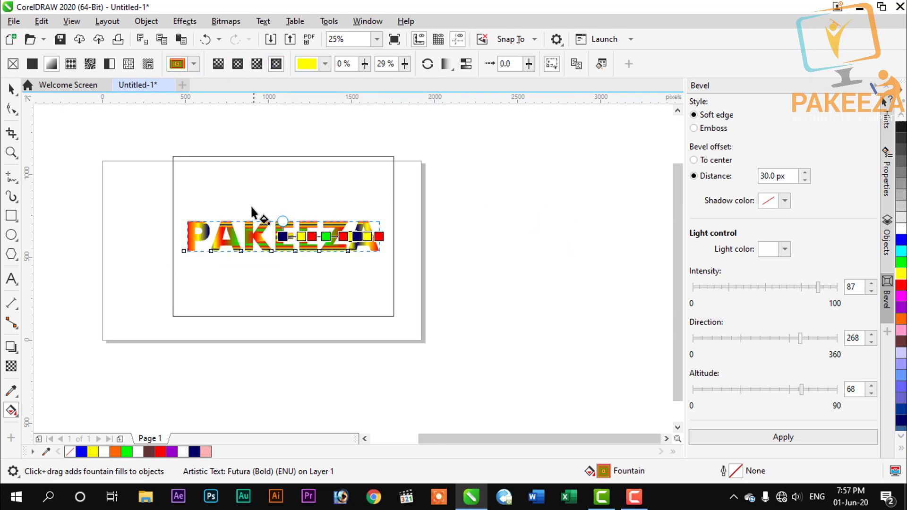
pyautogui.scroll(1, 252, 208)
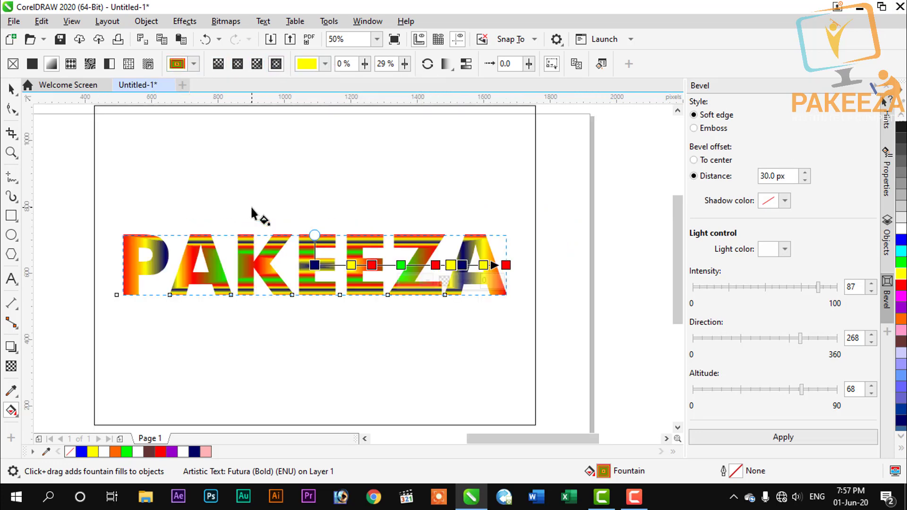
pyautogui.click(259, 66)
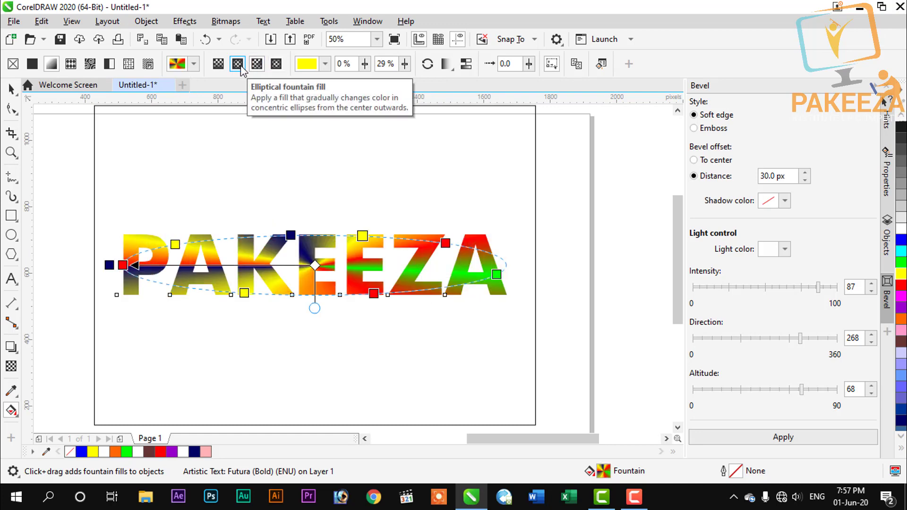
pyautogui.click(237, 64)
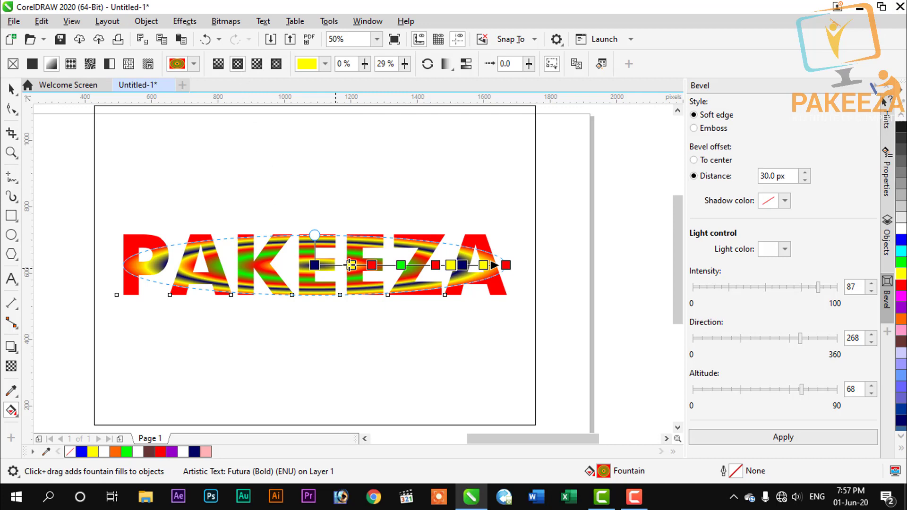
# Stretch the elliptical fill well above and below the letters, shift it slightly left and extend its end node past the last A.
pyautogui.moveTo(311, 232); pyautogui.dragTo(307, 178)
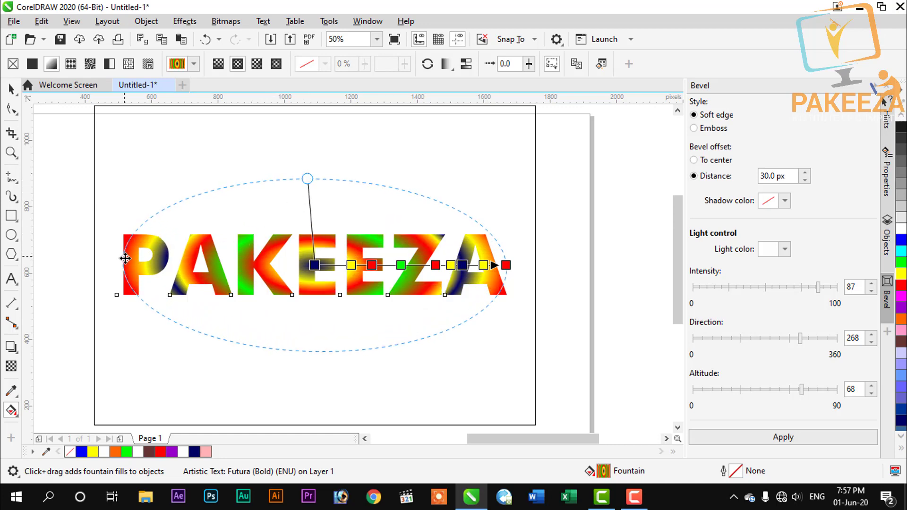
pyautogui.moveTo(125, 258); pyautogui.dragTo(107, 257)
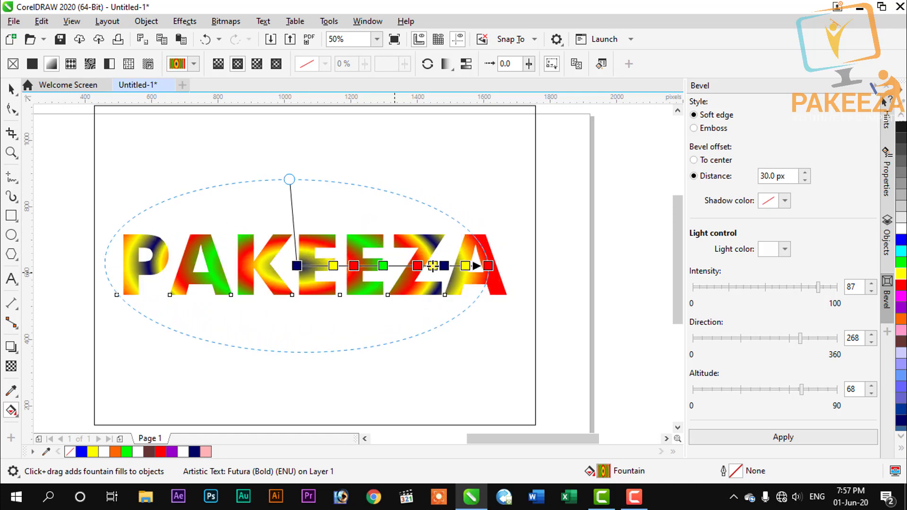
pyautogui.moveTo(494, 265); pyautogui.dragTo(517, 264)
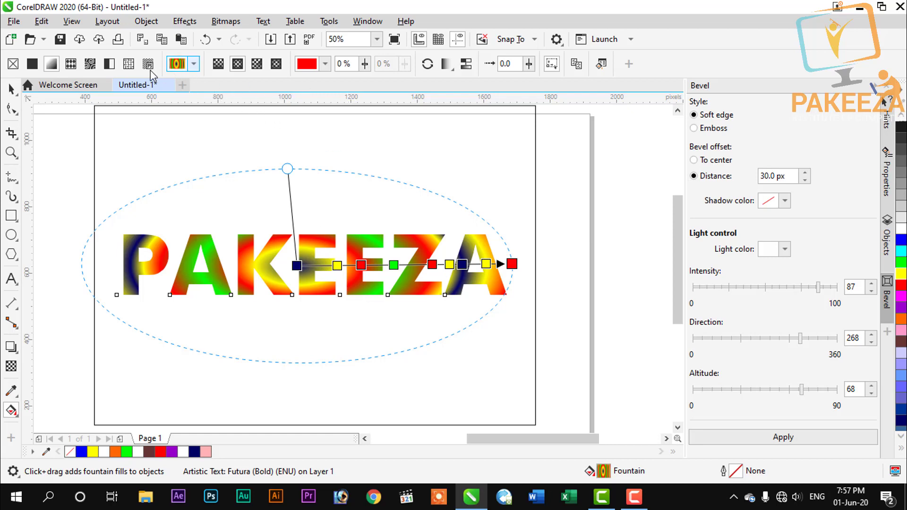
# Change the text's fill type to a conical fountain fill after comparing it with the linear and rectangular types.
pyautogui.click(219, 66)
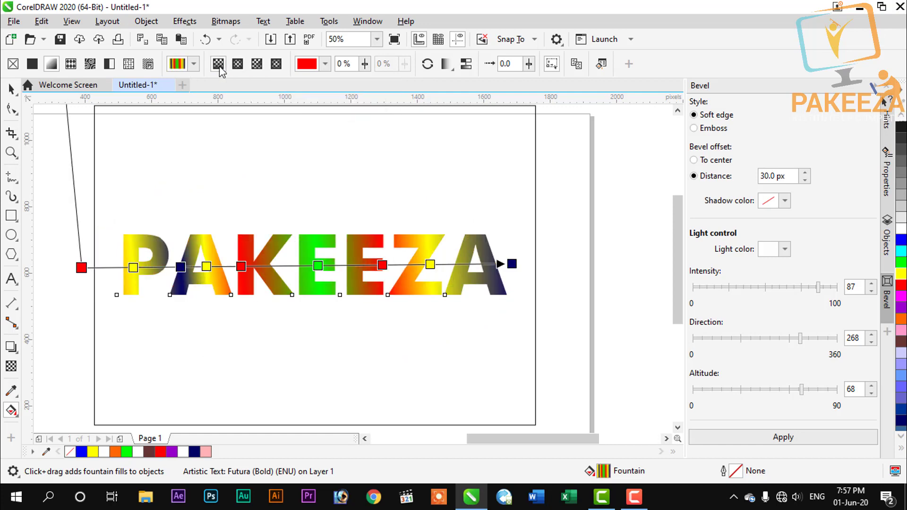
pyautogui.click(275, 66)
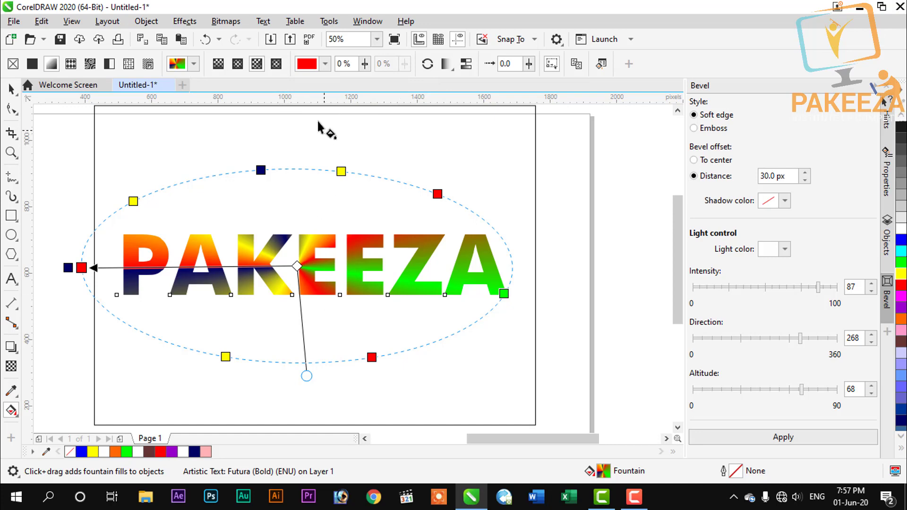
pyautogui.click(275, 63)
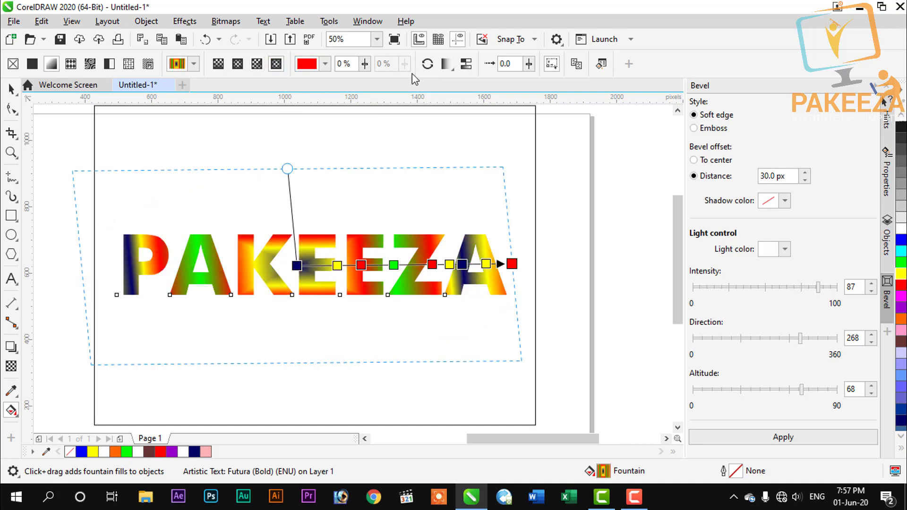
pyautogui.click(262, 65)
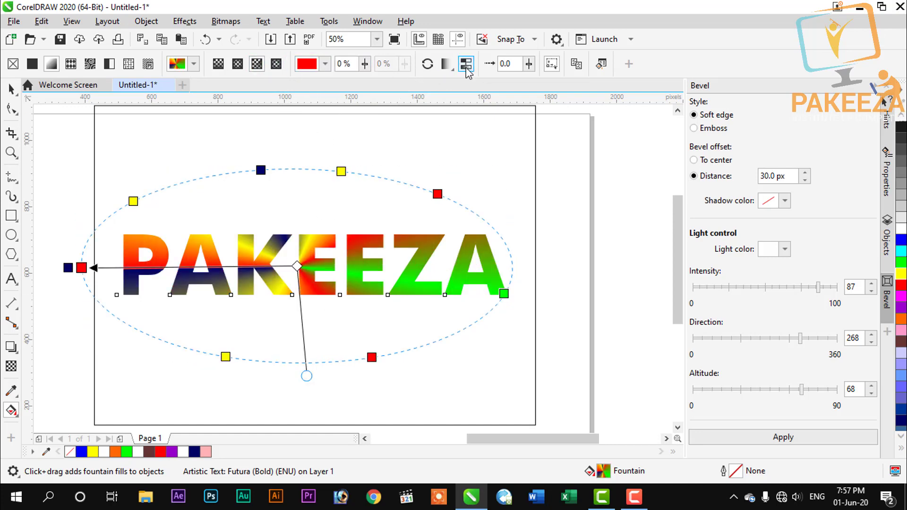
# Set the text's conical fill to Repeat and Mirror after comparing it with the Repeat and Default Fountain Fill modes.
pyautogui.click(447, 64)
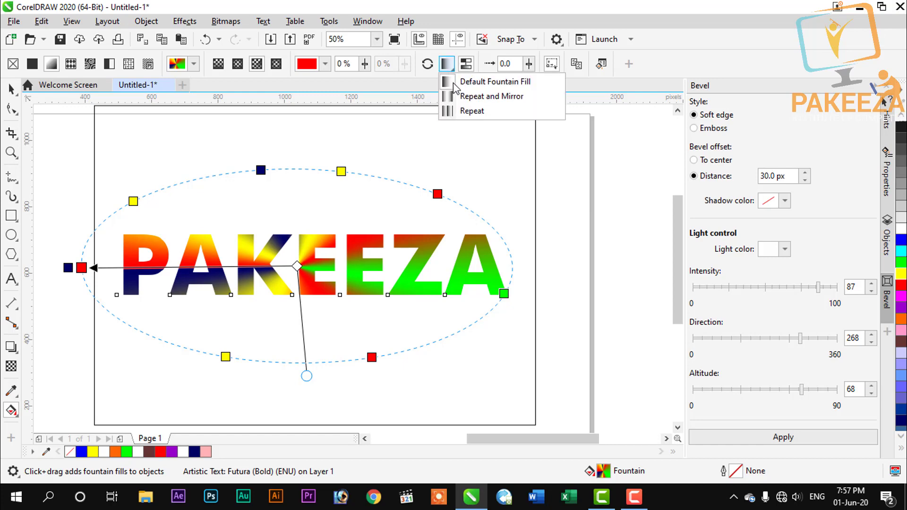
pyautogui.click(466, 112)
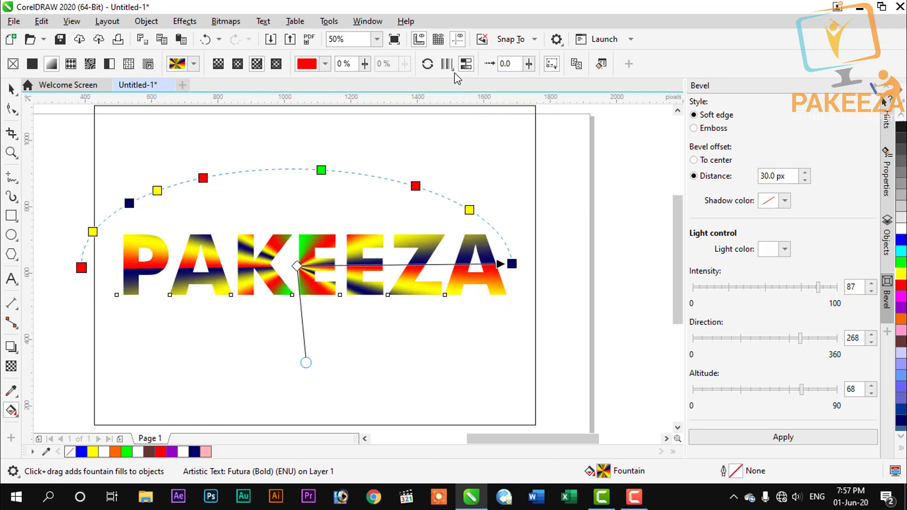
pyautogui.click(446, 63)
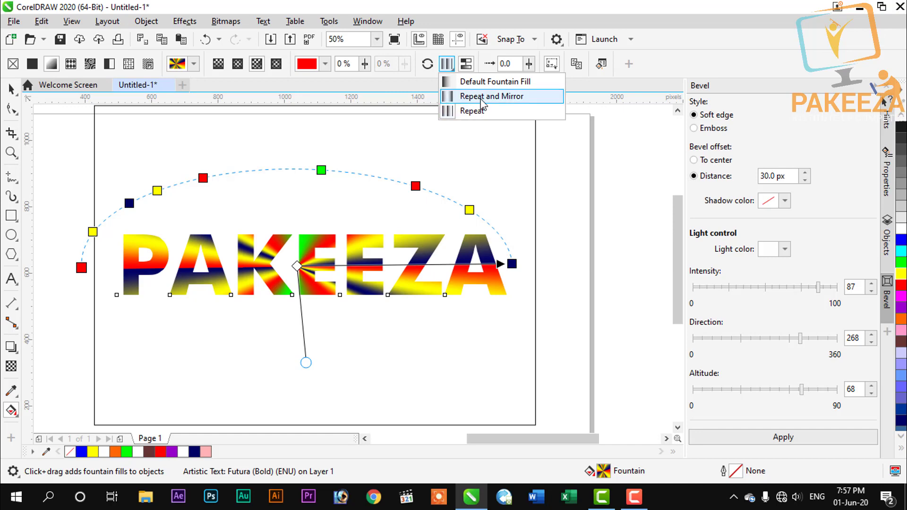
pyautogui.click(482, 97)
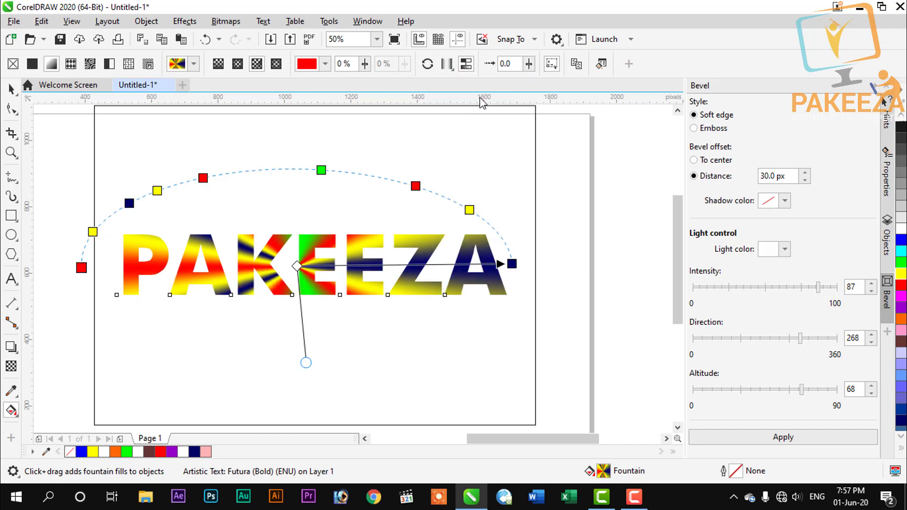
pyautogui.click(453, 72)
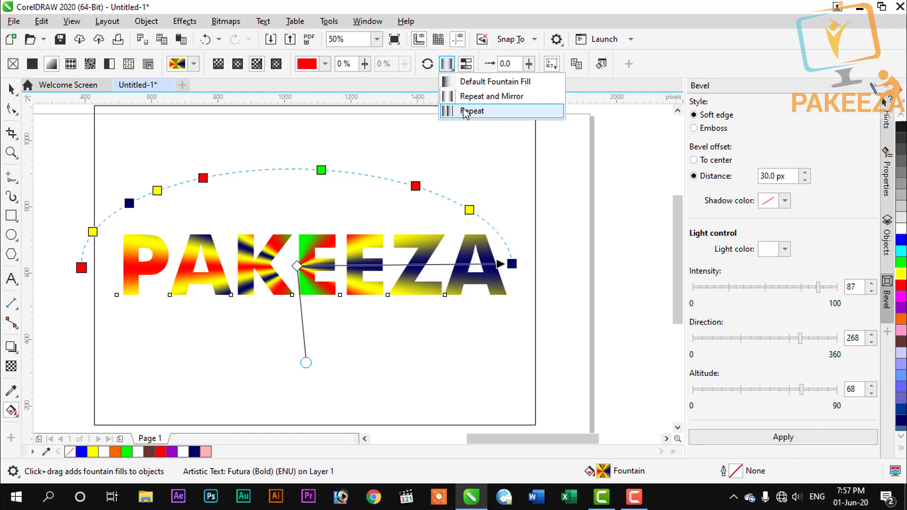
pyautogui.click(468, 84)
pyautogui.click(454, 72)
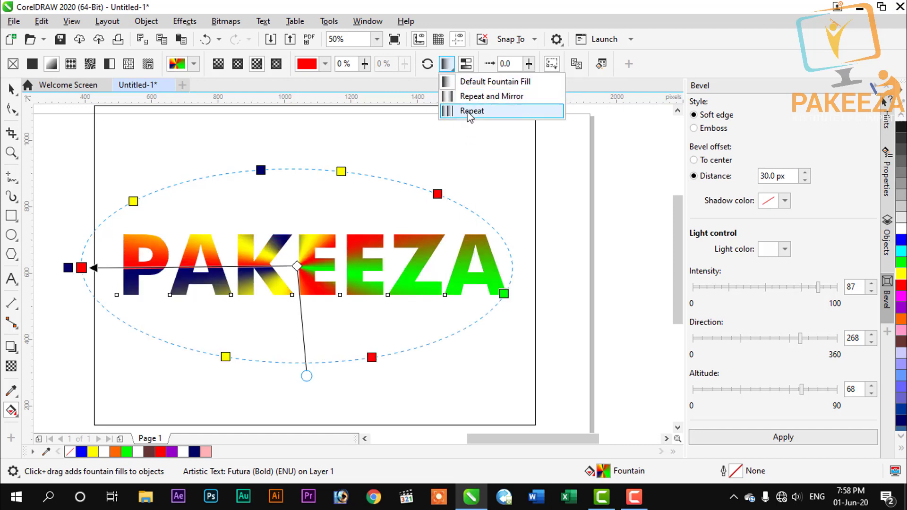
pyautogui.click(470, 112)
pyautogui.click(454, 74)
pyautogui.click(466, 98)
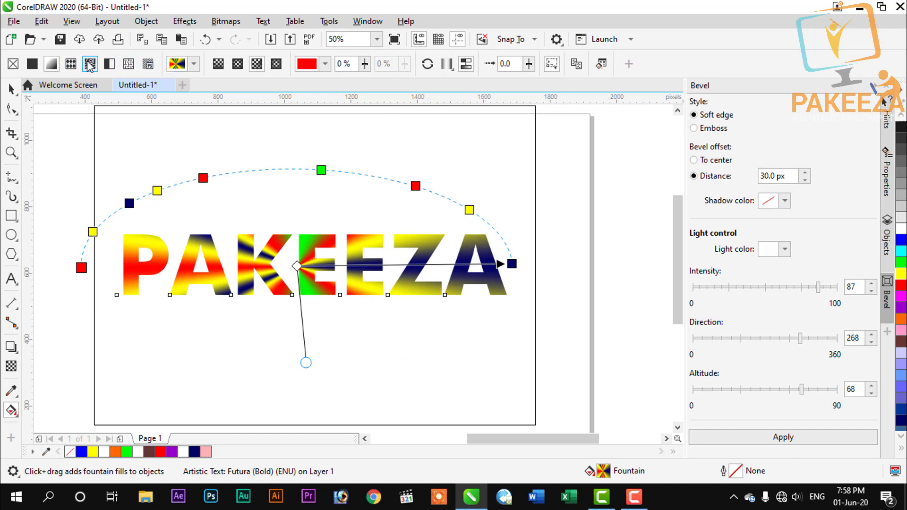
# Try a vector pattern fill on the text and replace it with the rainbow-coloured conical preset from the fill library.
pyautogui.click(72, 65)
pyautogui.click(109, 65)
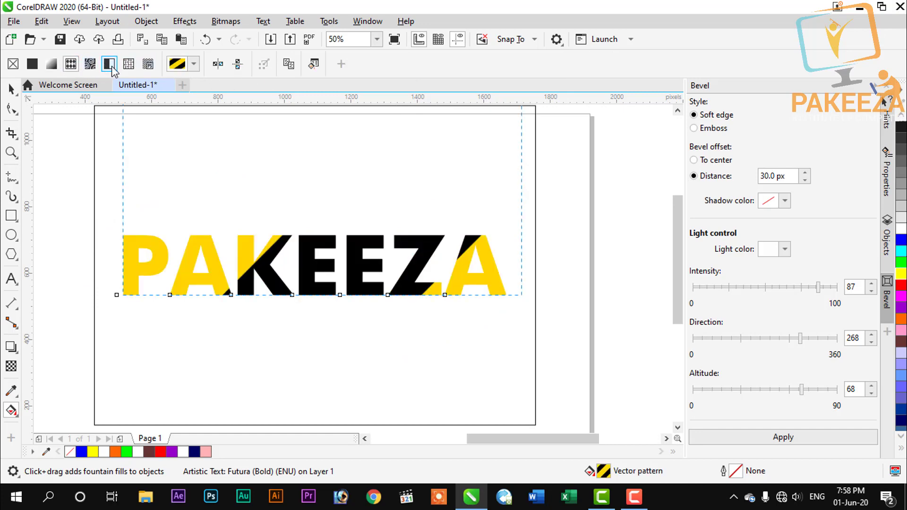
pyautogui.click(194, 66)
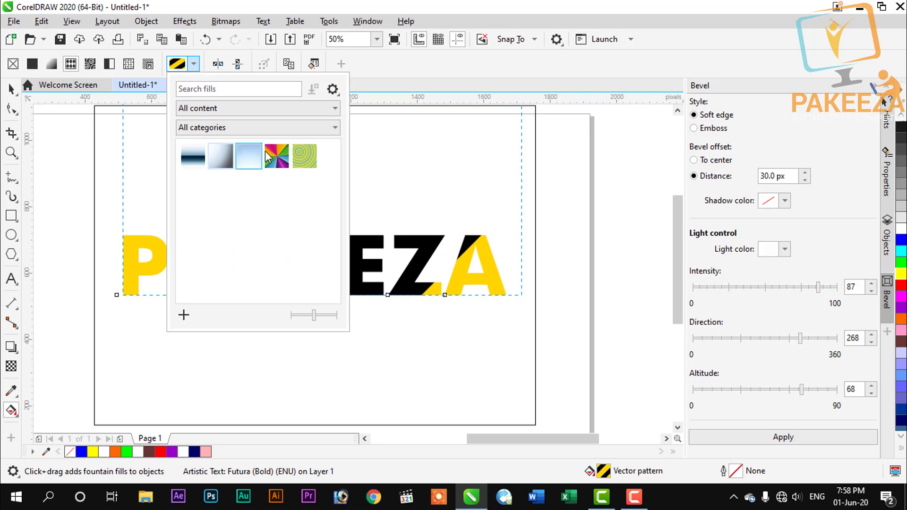
pyautogui.click(282, 161)
pyautogui.click(409, 180)
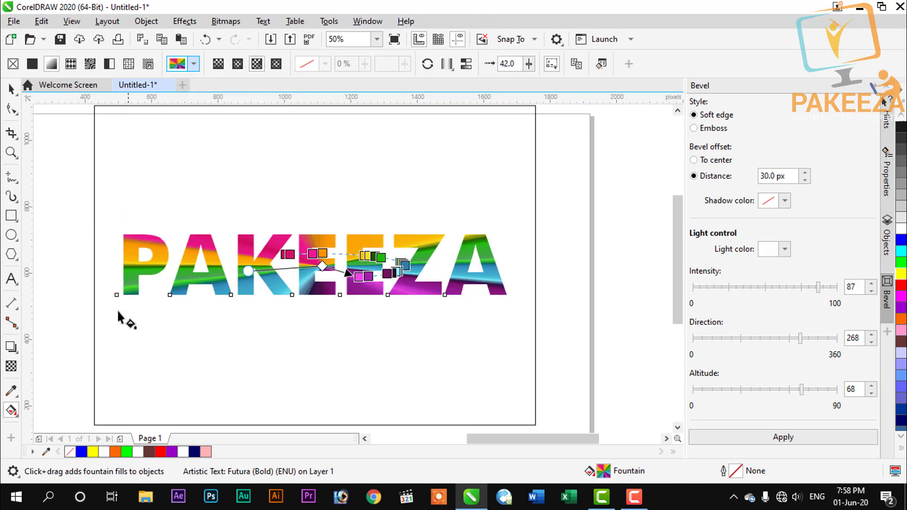
pyautogui.click(14, 411)
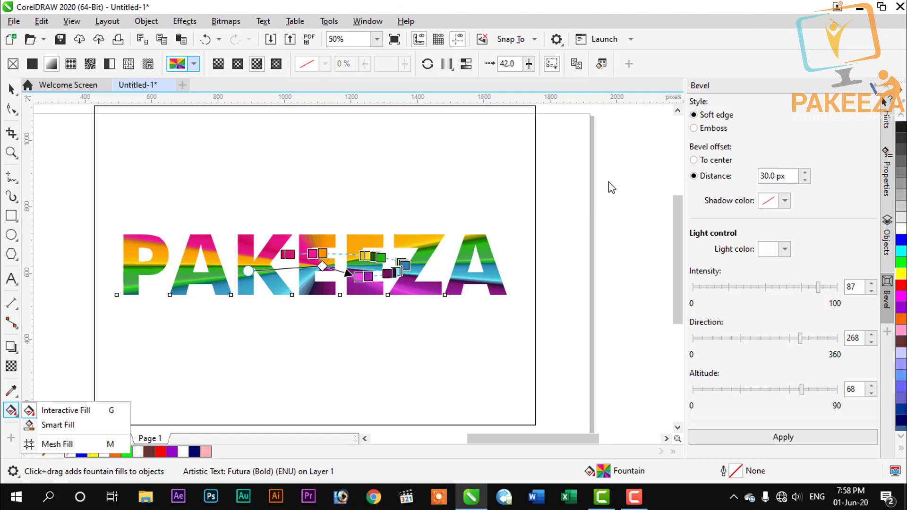
pyautogui.click(632, 496)
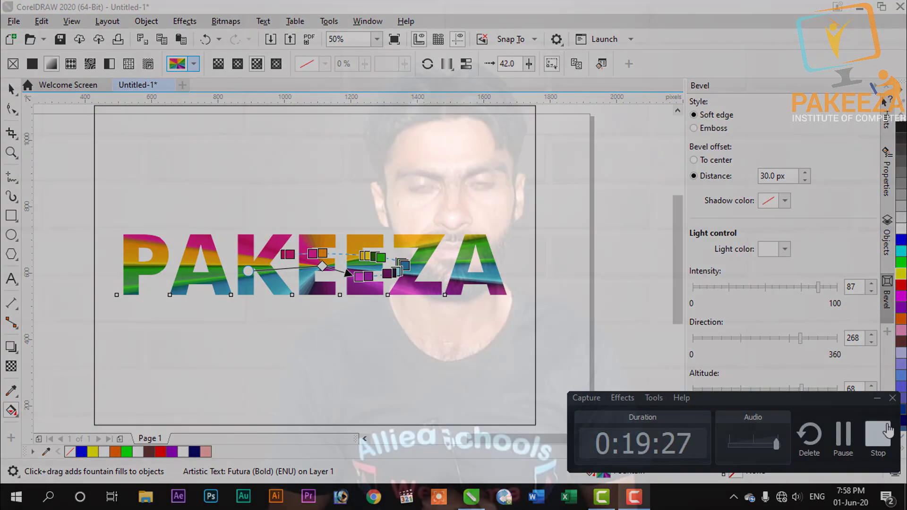